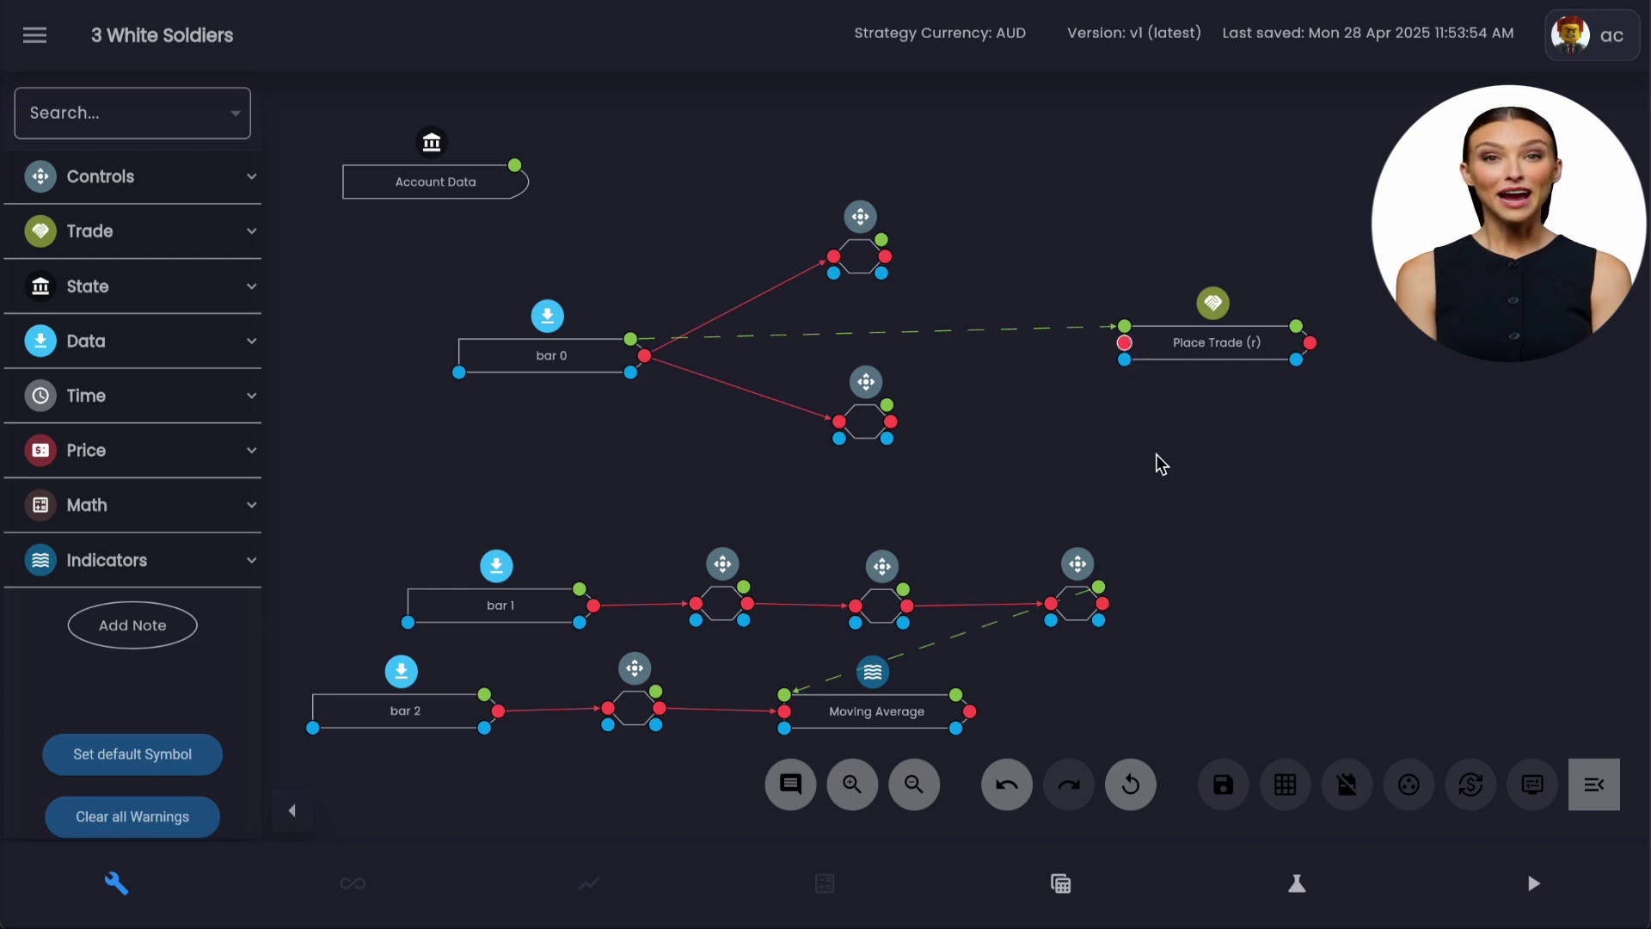
Add an execution dependency to the Place Trade (r) block so it runs AFTER 3 Green Candles Logic
{"action": "left_click", "coordinate": [1152, 351]}
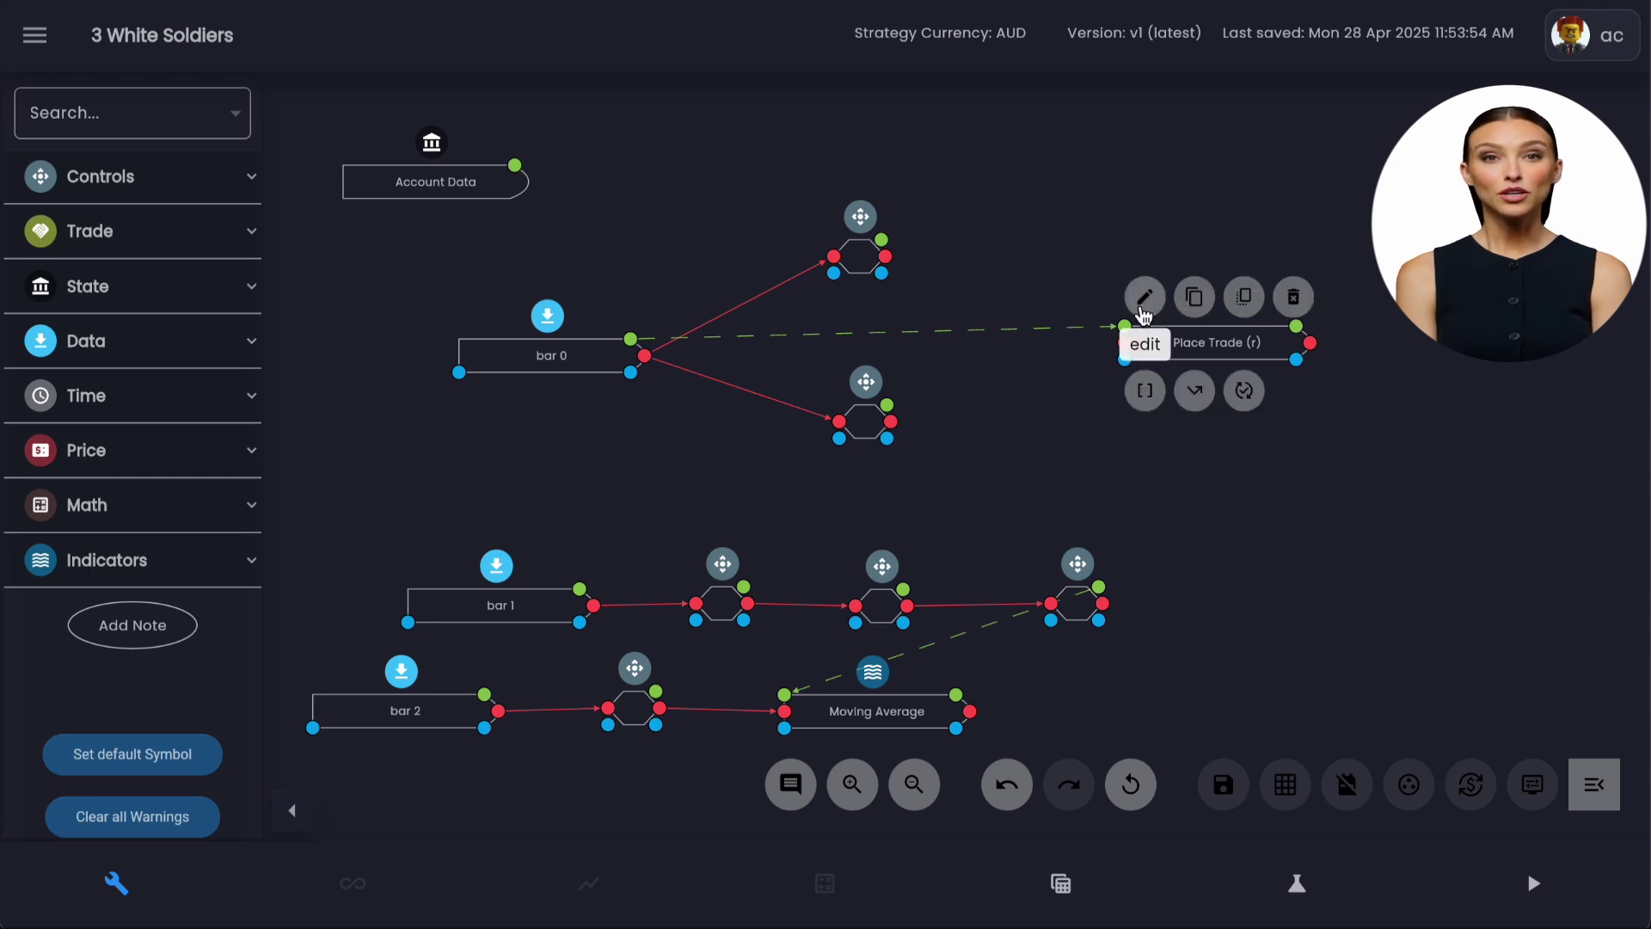
{"action": "left_click", "coordinate": [1137, 298]}
{"action": "left_click", "coordinate": [903, 435]}
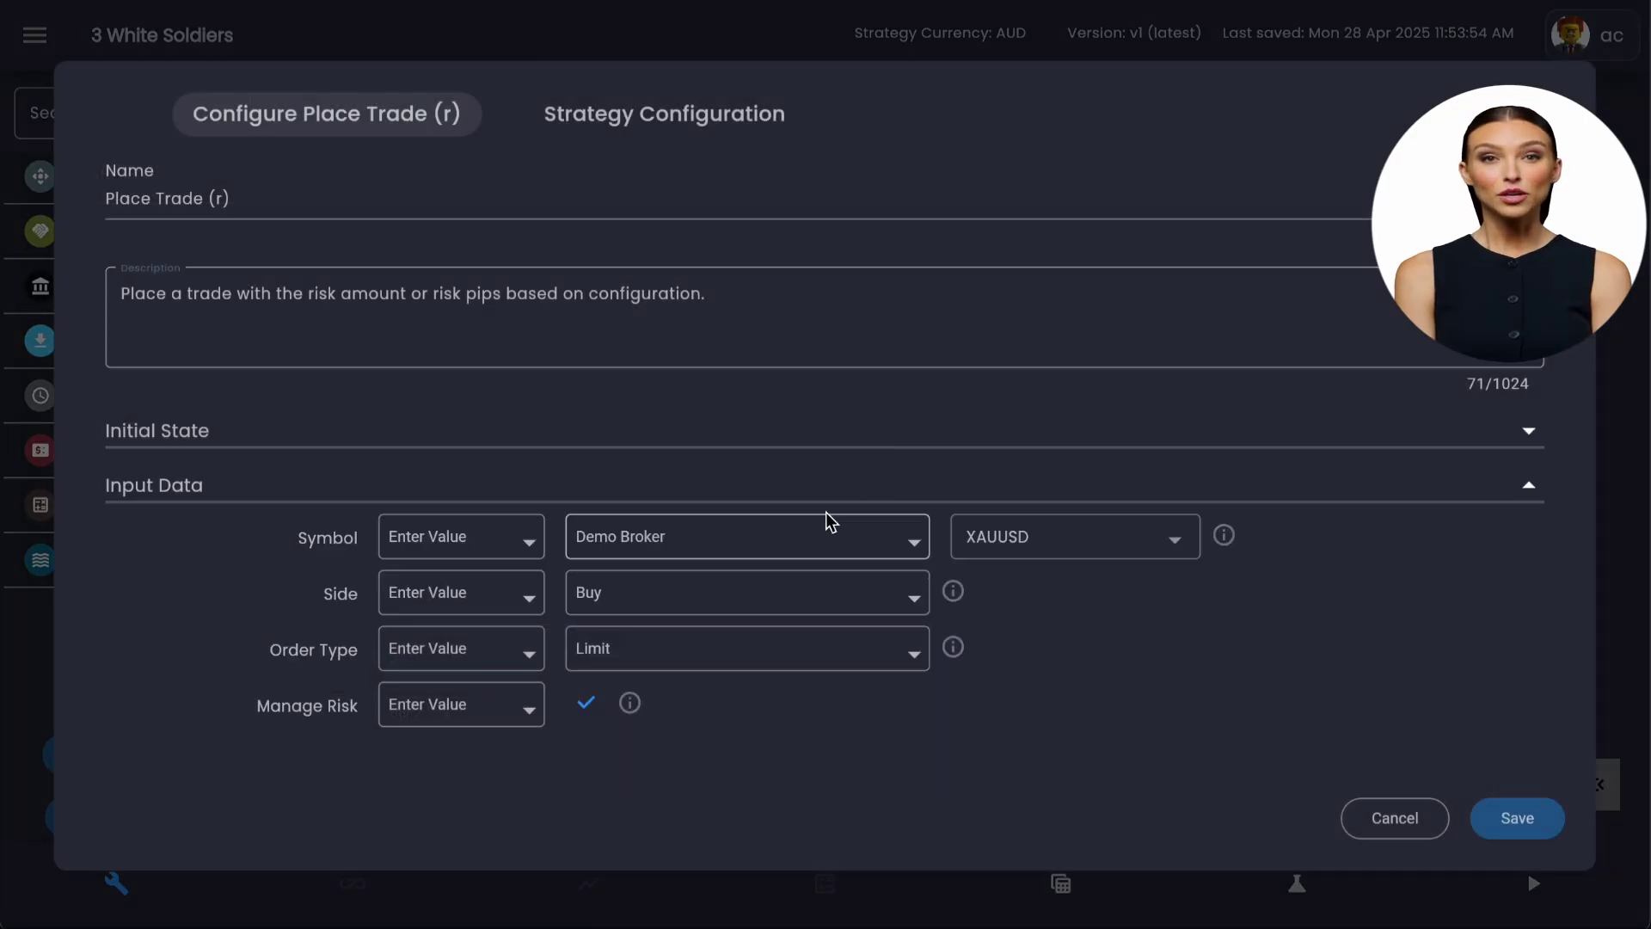
{"action": "left_click", "coordinate": [819, 480]}
{"action": "scroll", "coordinate": [248, 555], "scroll_direction": "down", "scroll_amount": 1}
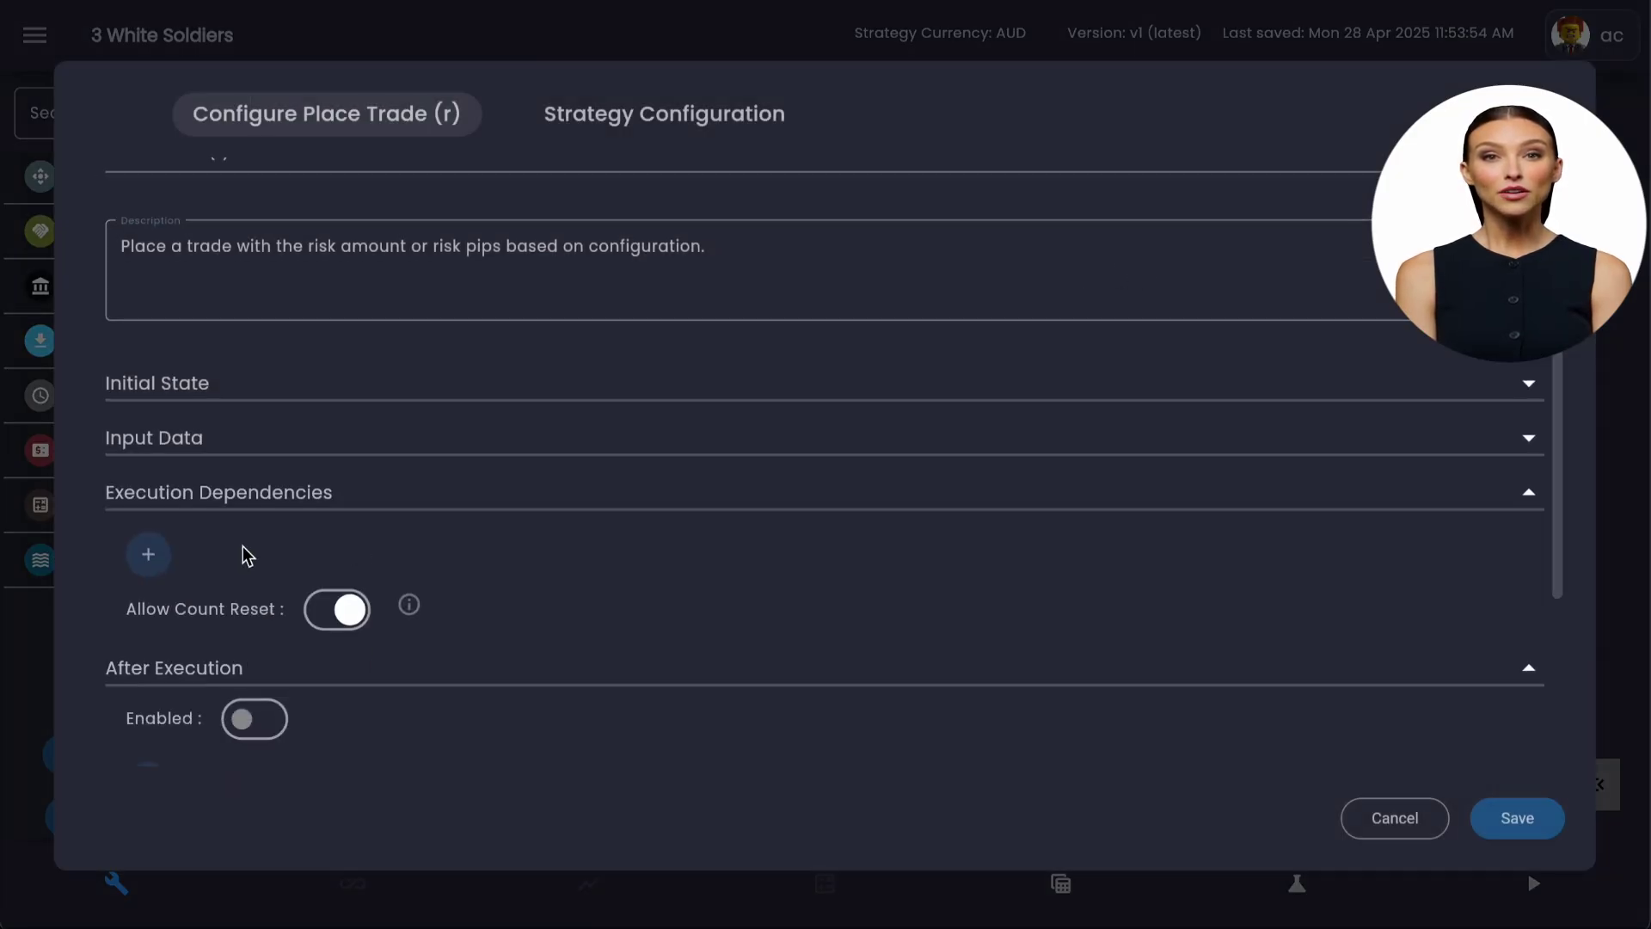
{"action": "left_click", "coordinate": [160, 558]}
{"action": "left_click", "coordinate": [613, 559]}
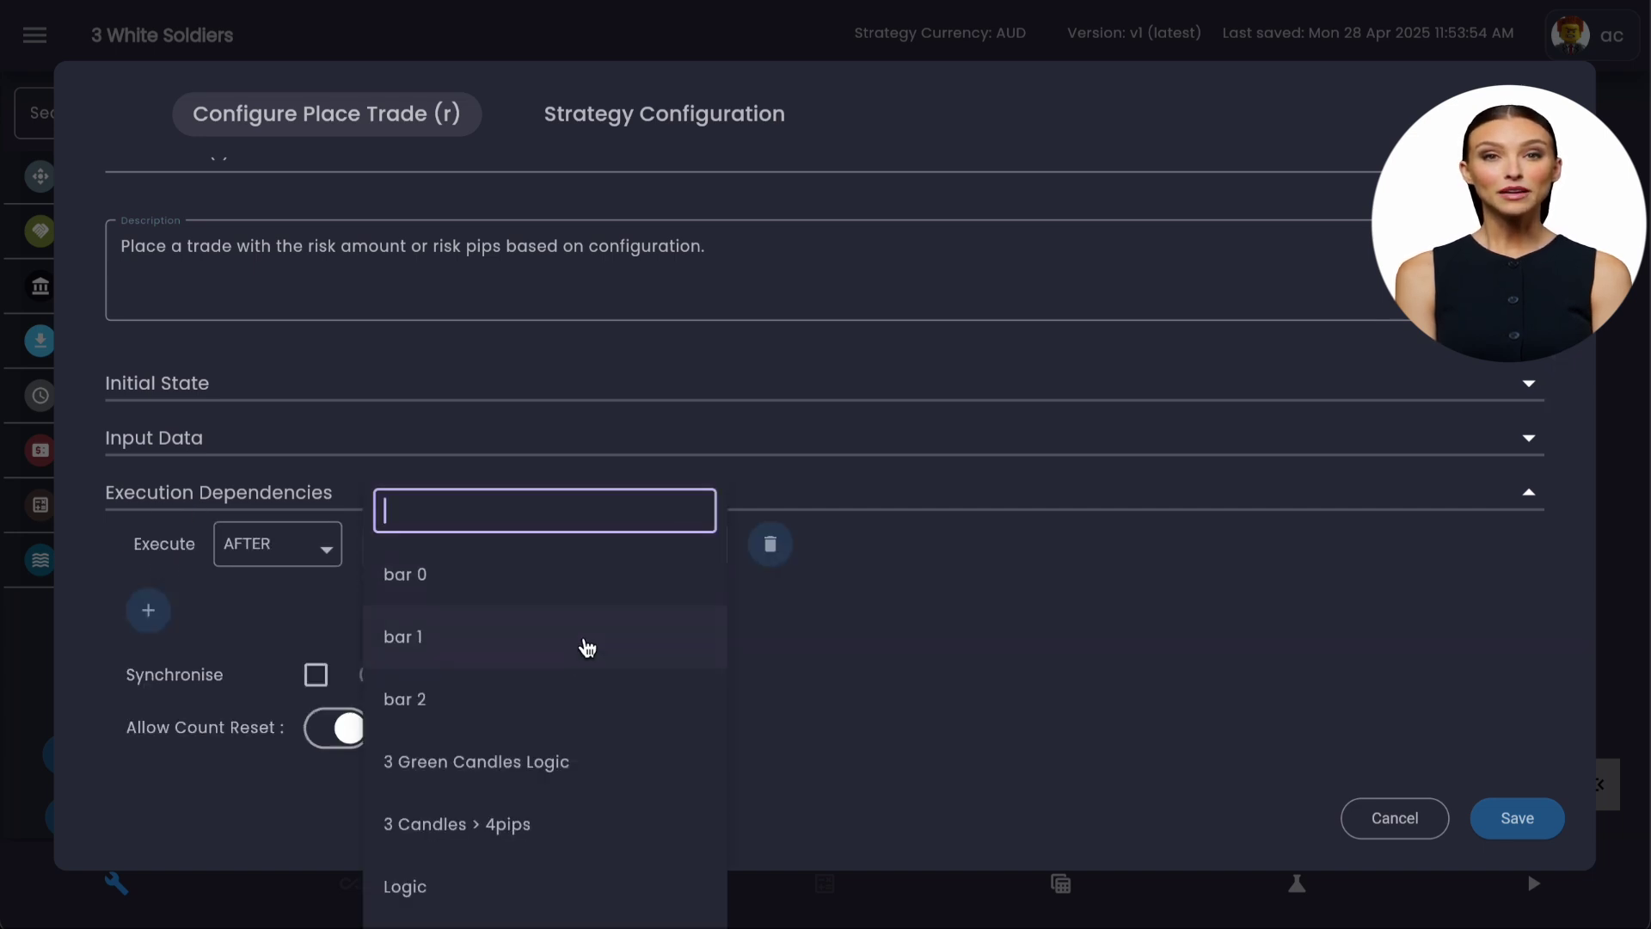
{"action": "left_click", "coordinate": [552, 778]}
Save the Place Trade (r) dependency with AFTER timing and delete its execution link from the canvas
{"action": "left_click", "coordinate": [314, 555]}
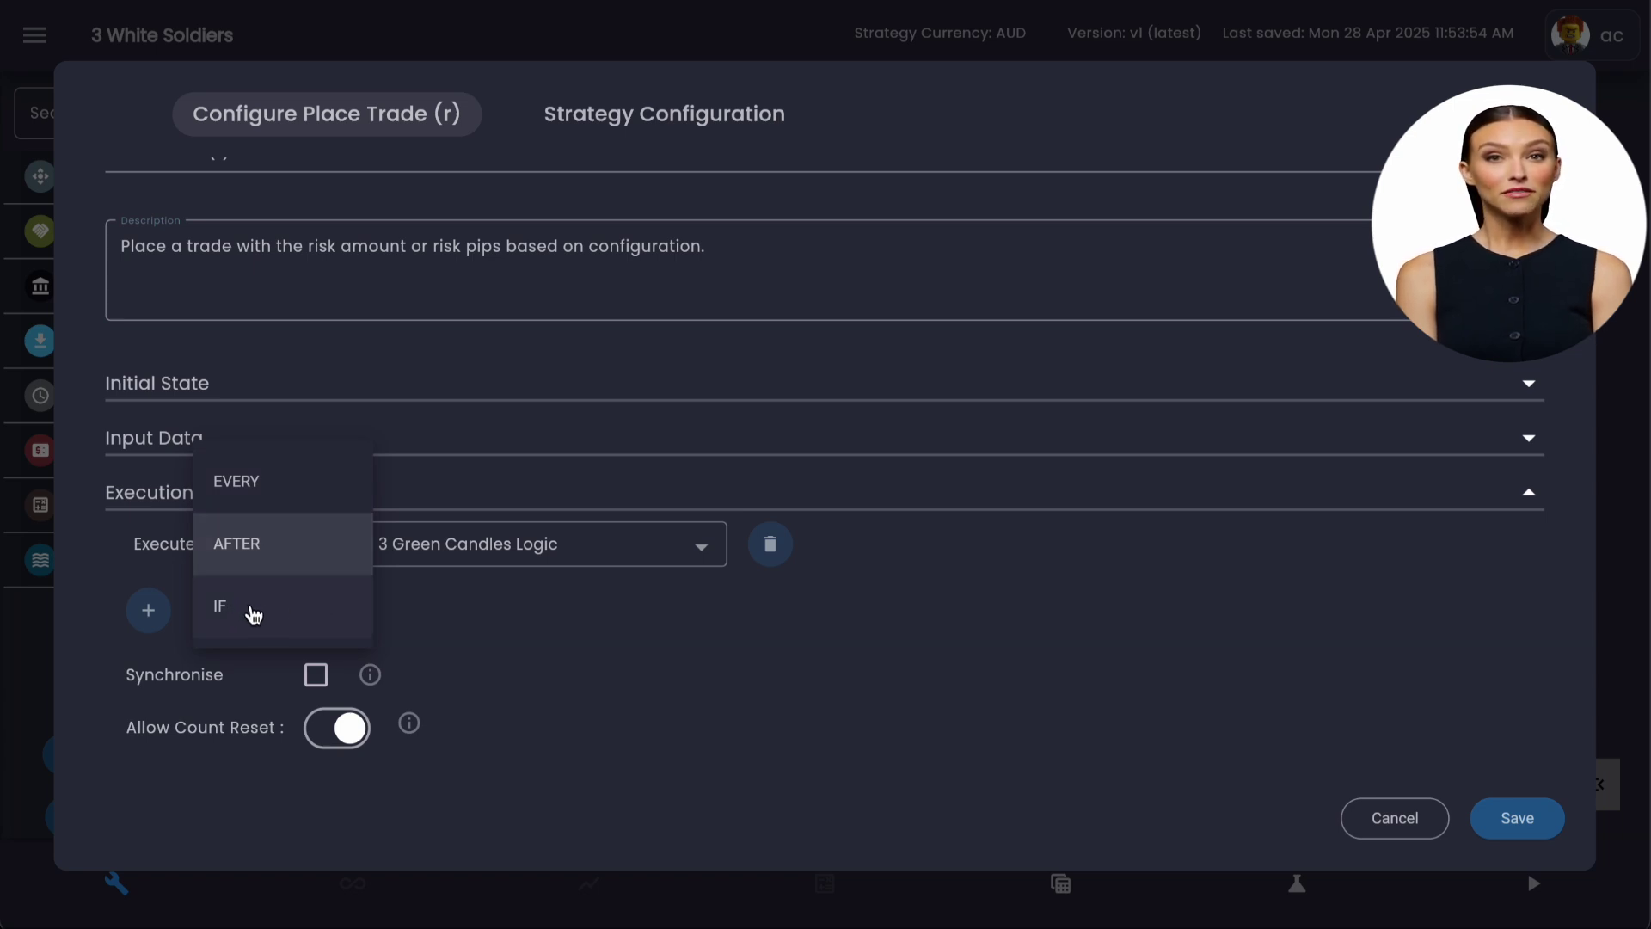
{"action": "left_click", "coordinate": [503, 607]}
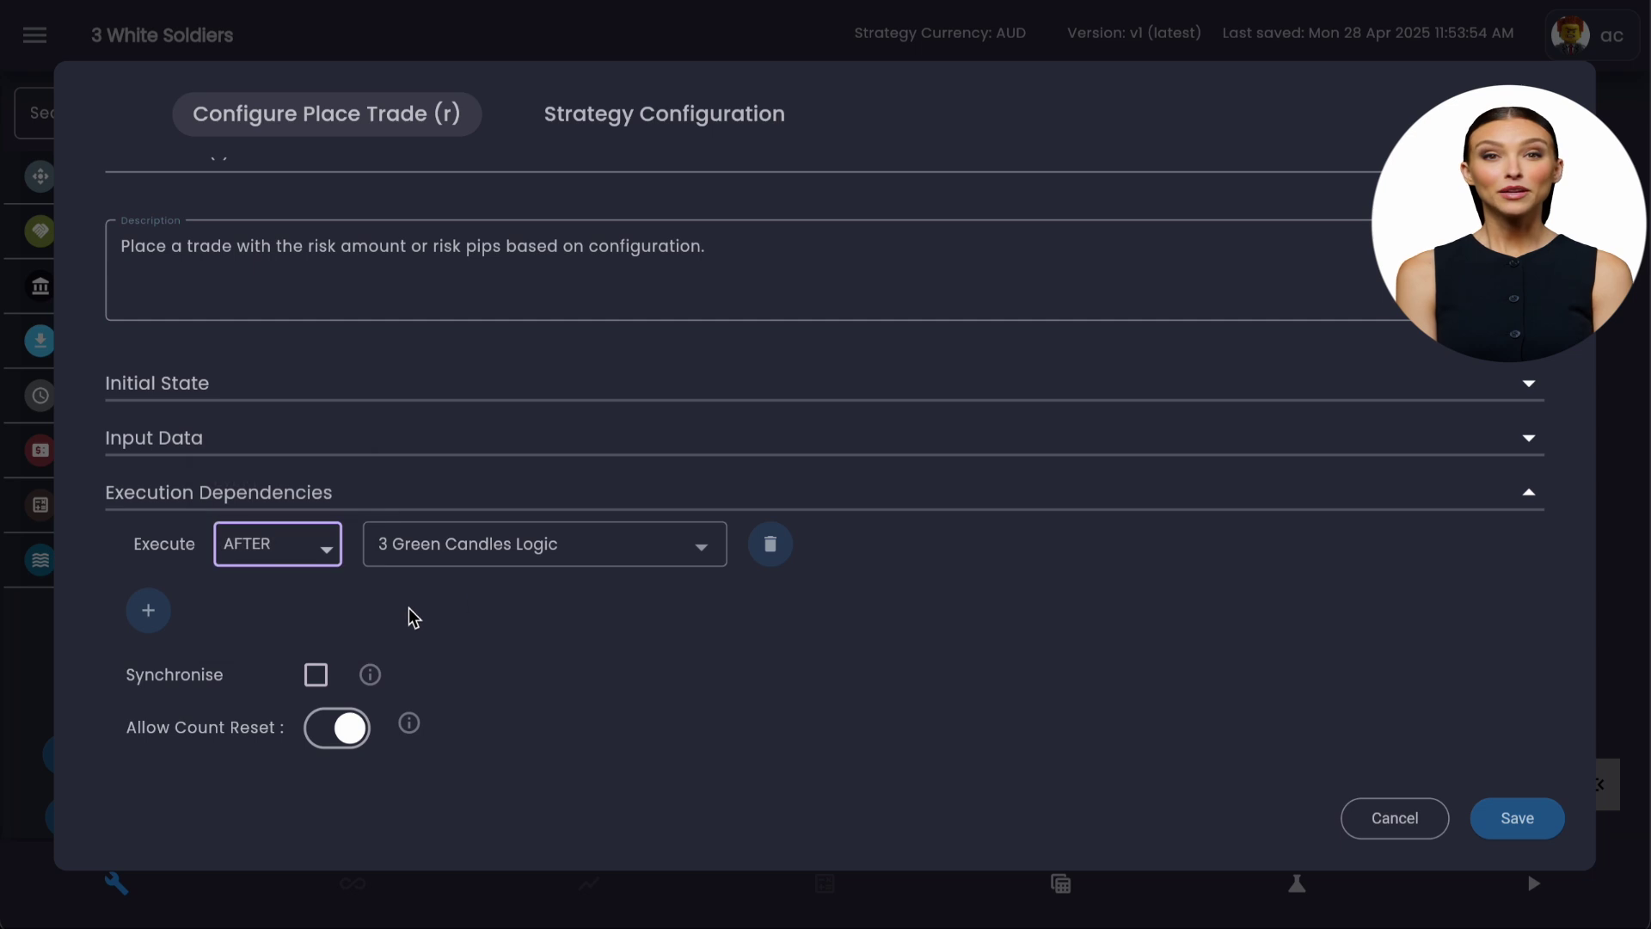
{"action": "left_click", "coordinate": [1515, 815]}
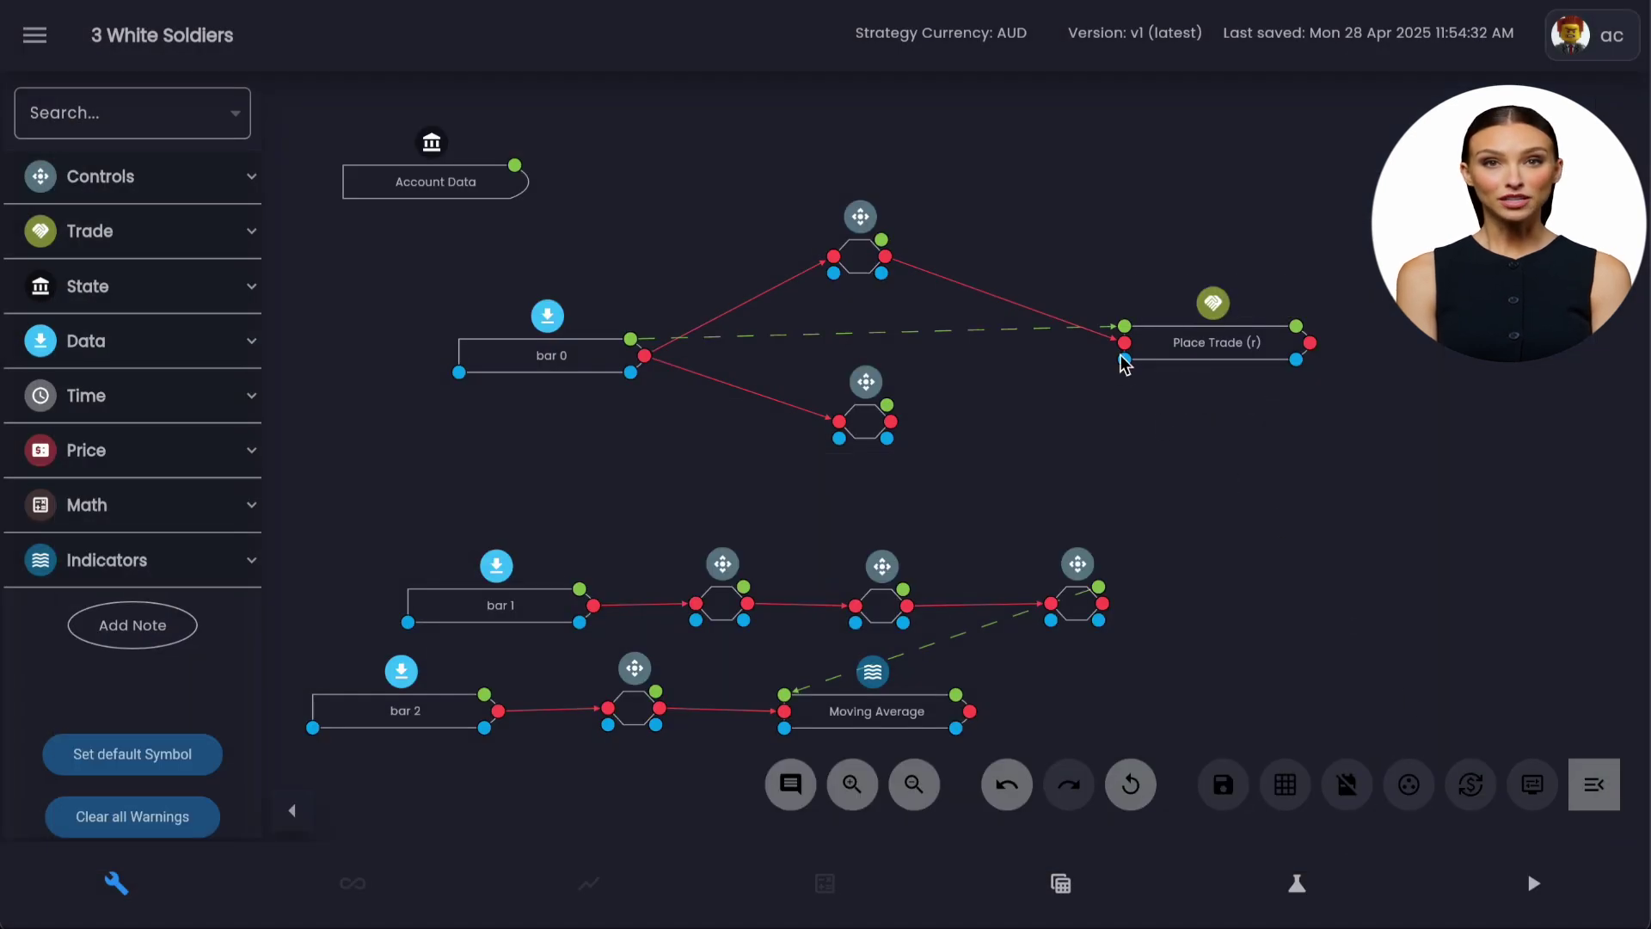
{"action": "left_click", "coordinate": [1003, 310]}
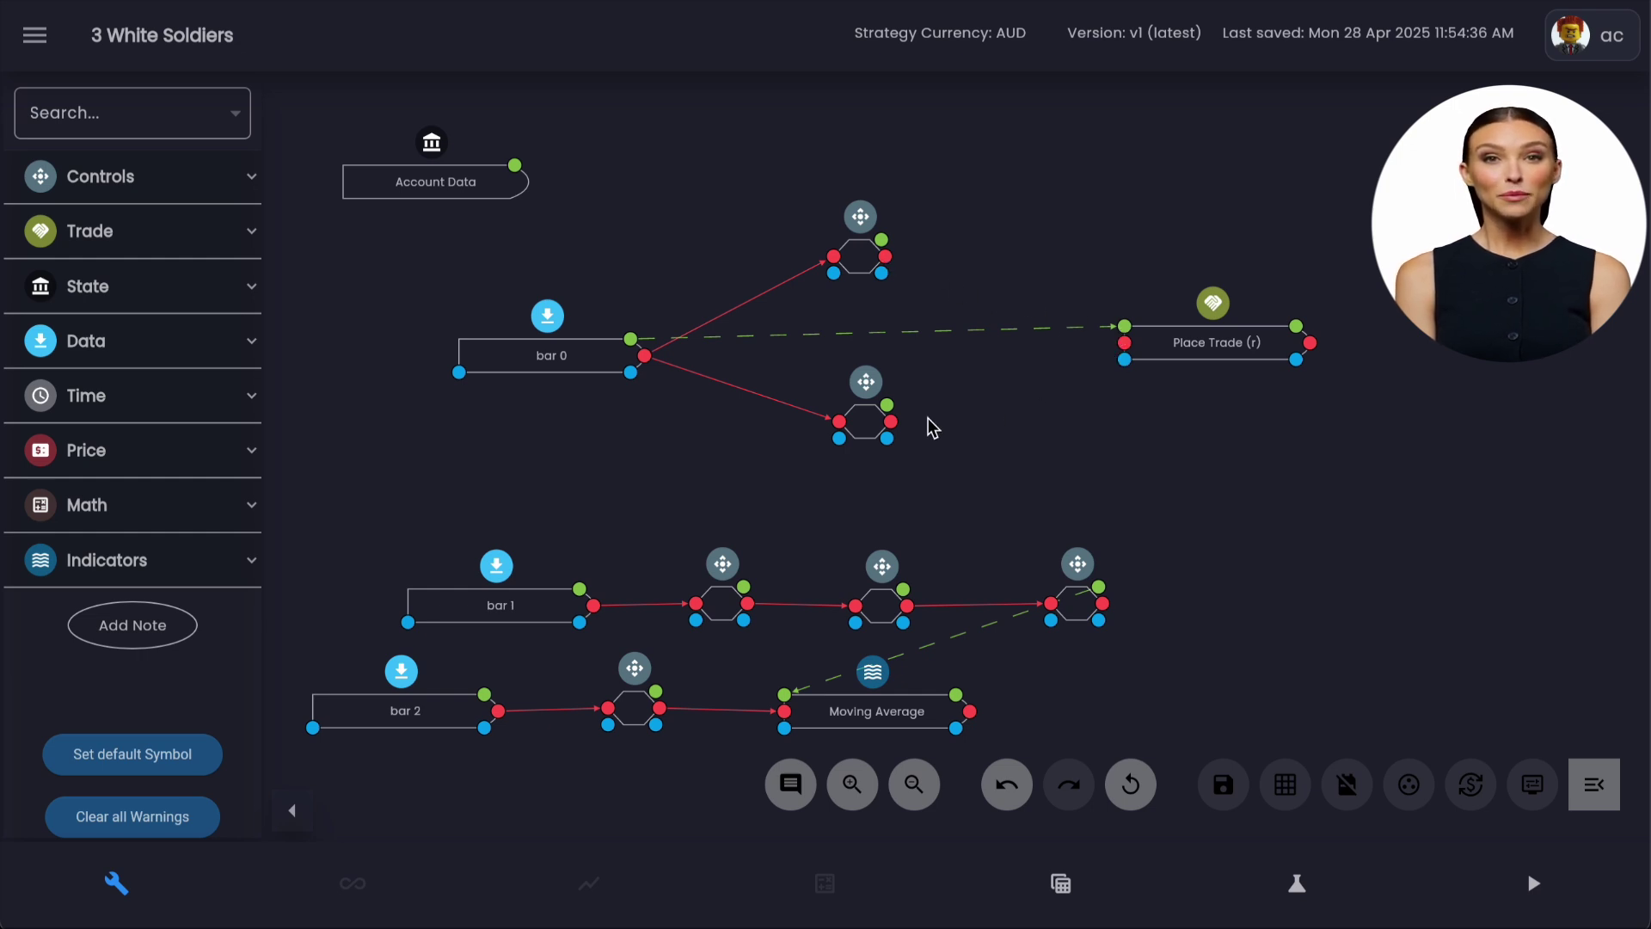
Hide the execution links of the lower control block connected to bar 0, and turn execution links back on for the whole canvas
{"action": "left_click", "coordinate": [864, 424]}
{"action": "left_click", "coordinate": [909, 470]}
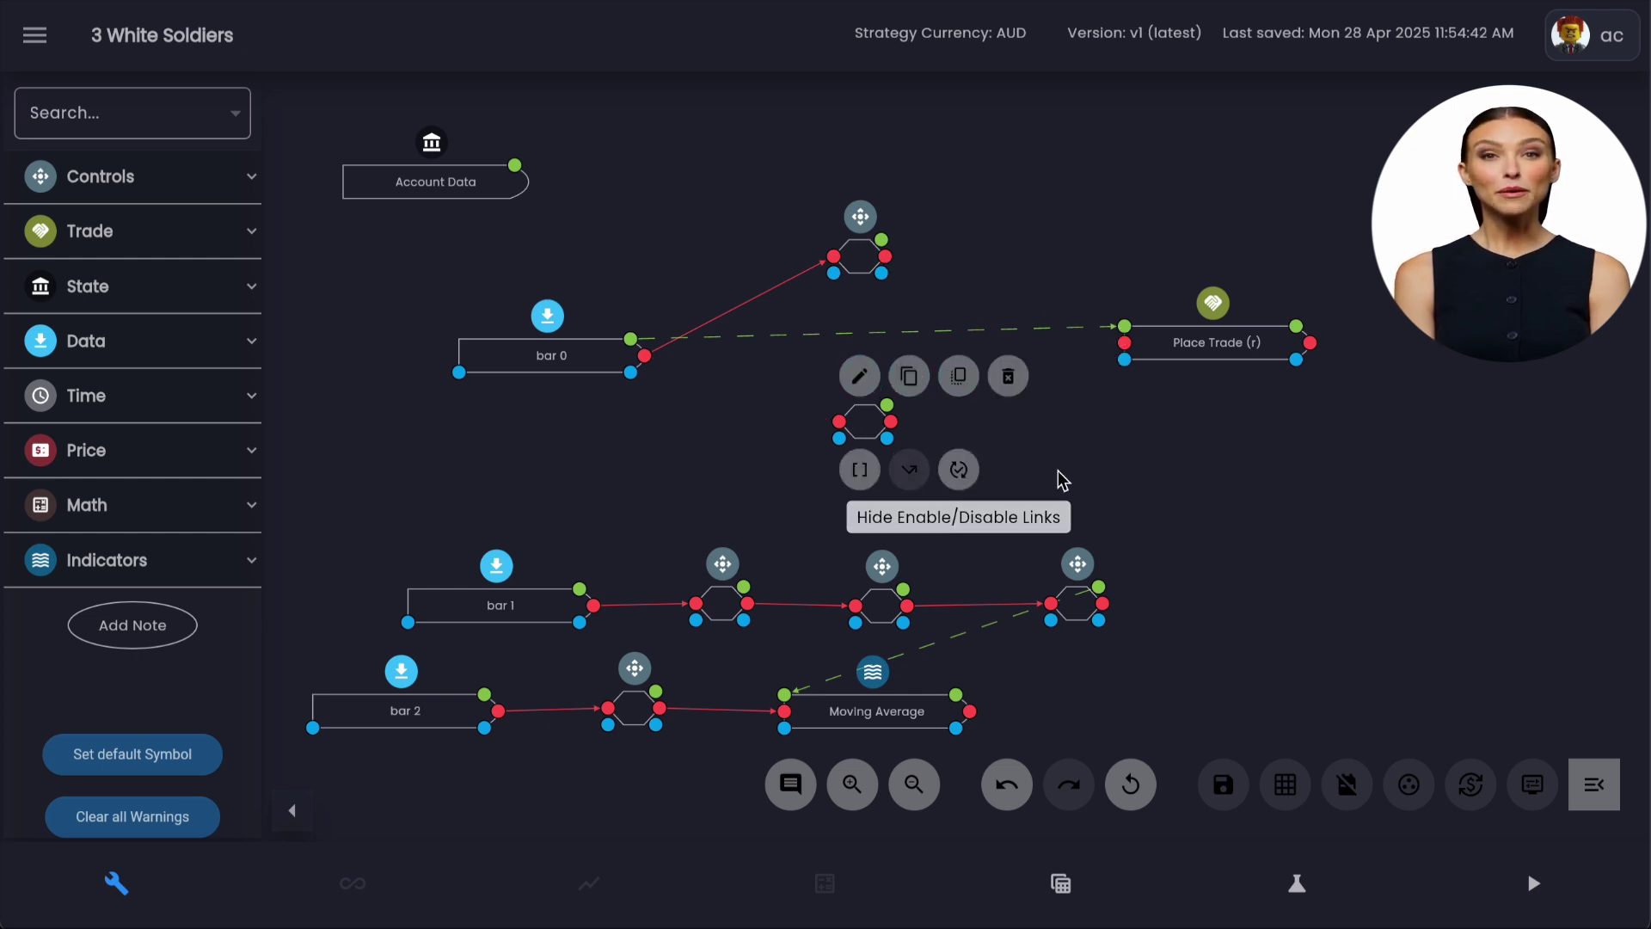
{"action": "left_click", "coordinate": [1536, 770]}
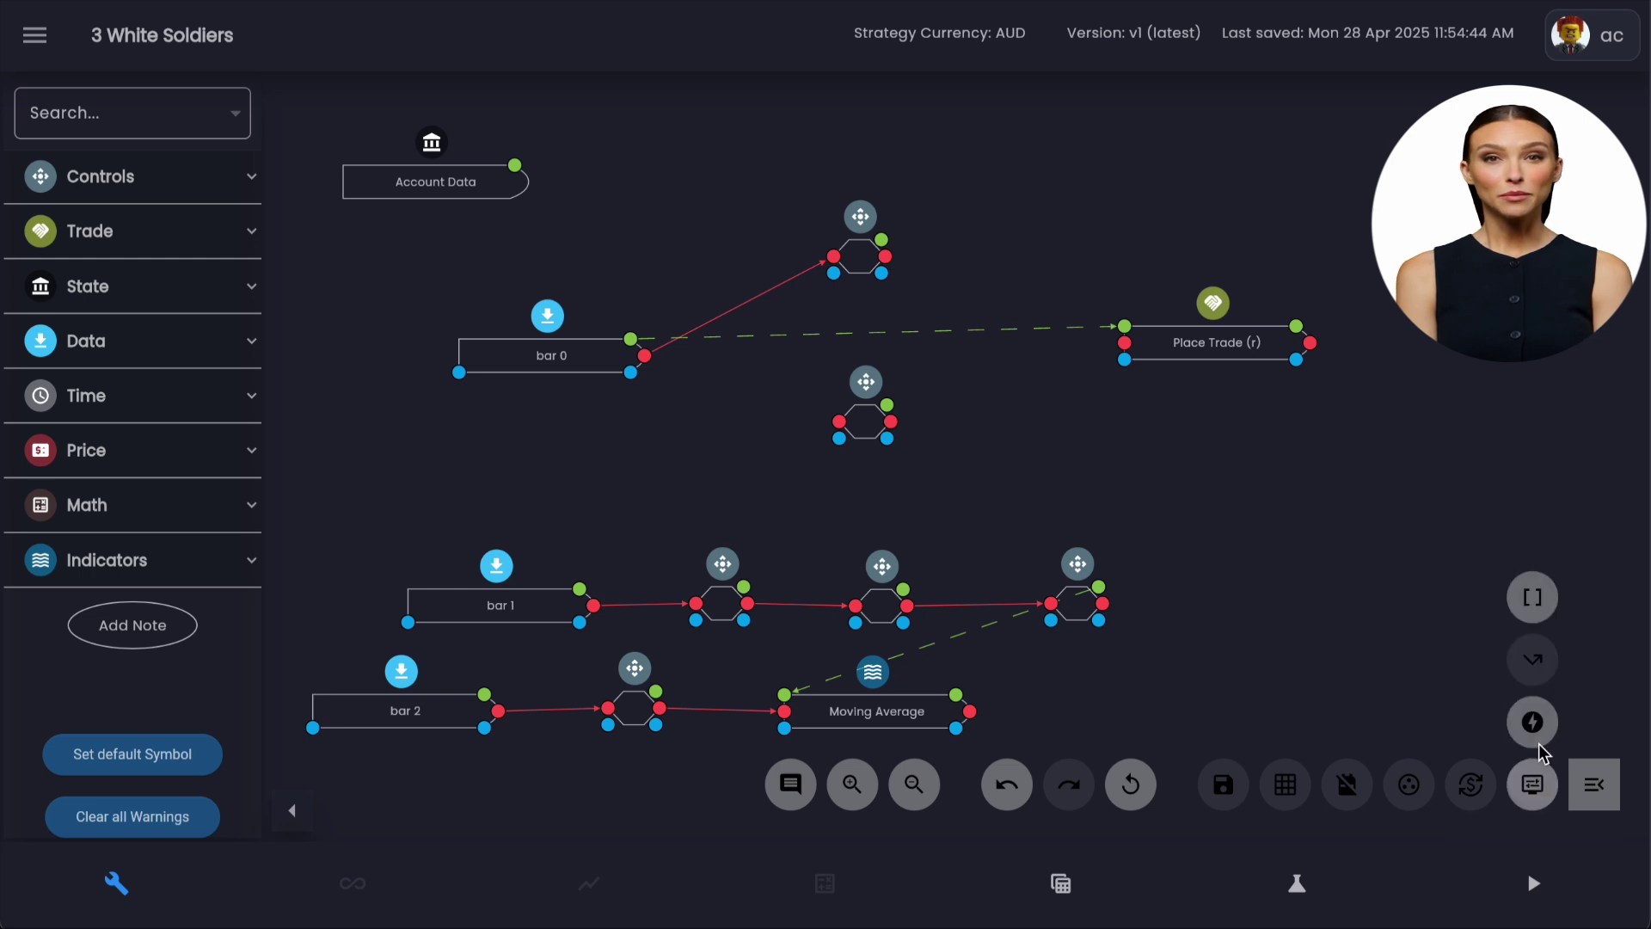
{"action": "left_click", "coordinate": [1527, 671]}
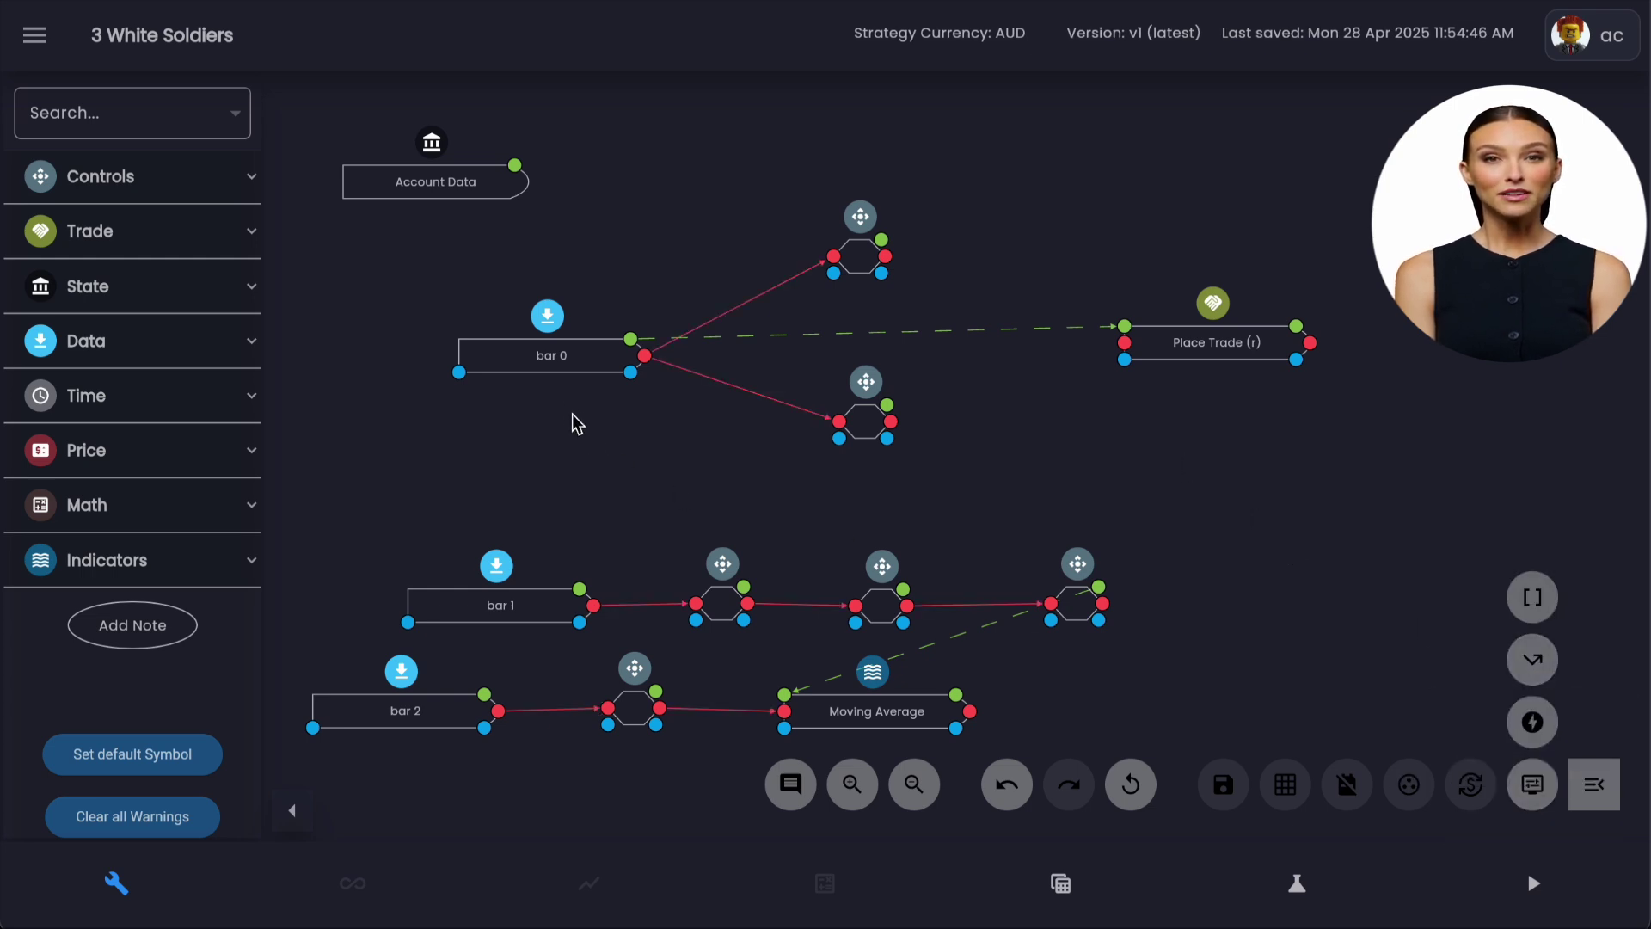
{"action": "mouse_move", "coordinate": [554, 332]}
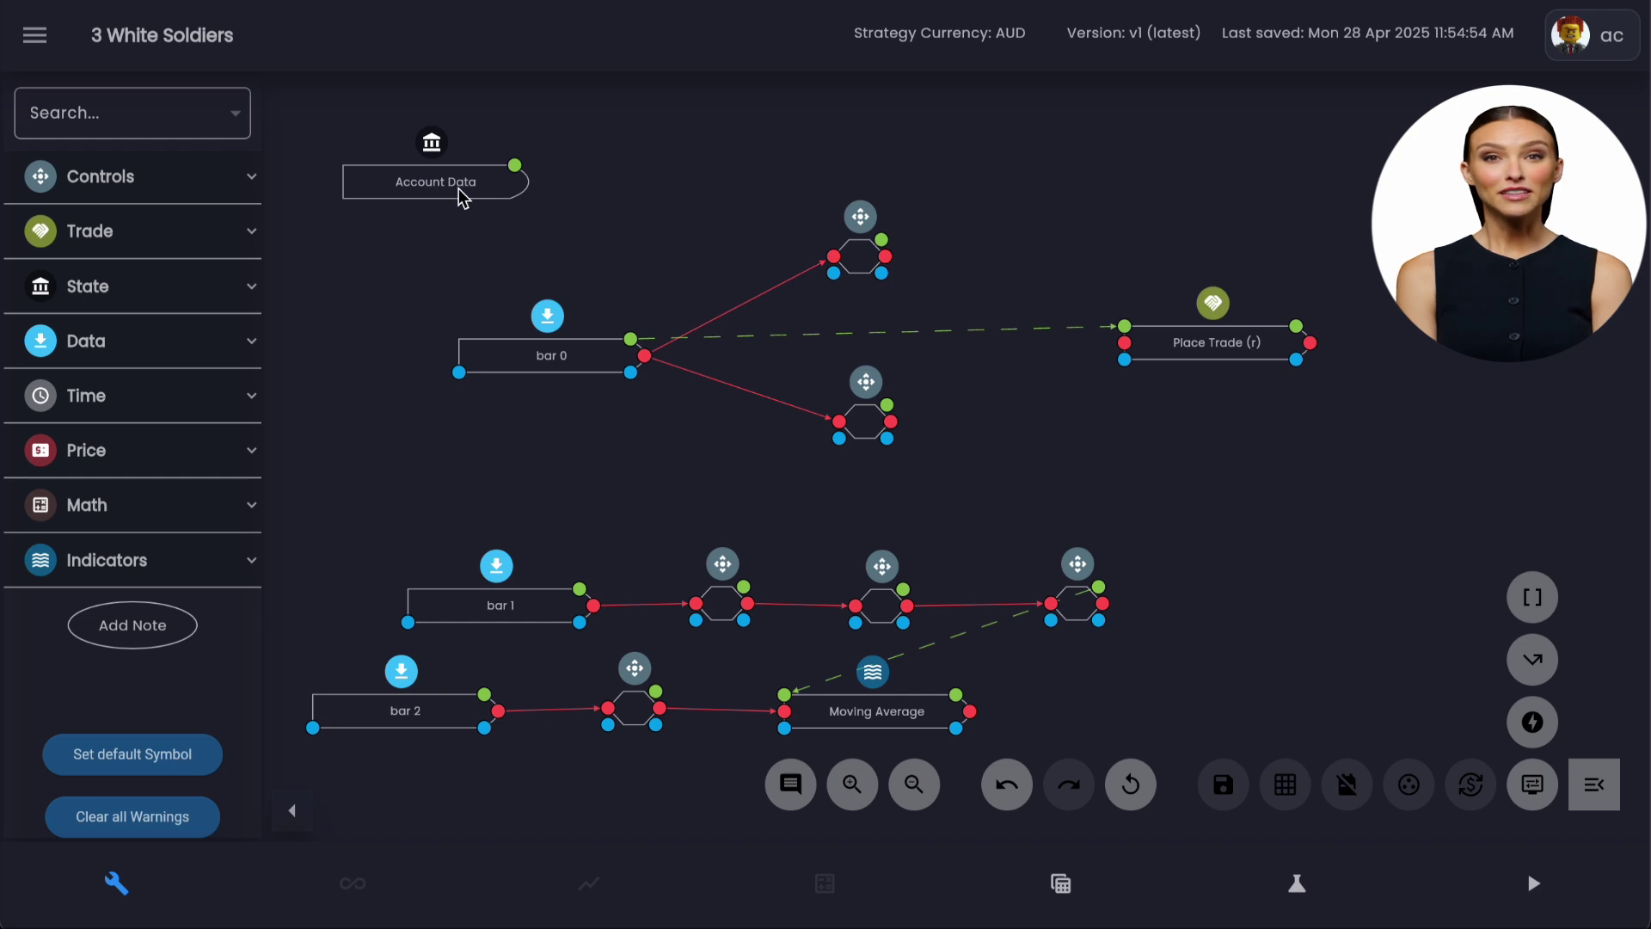
{"action": "mouse_move", "coordinate": [439, 148]}
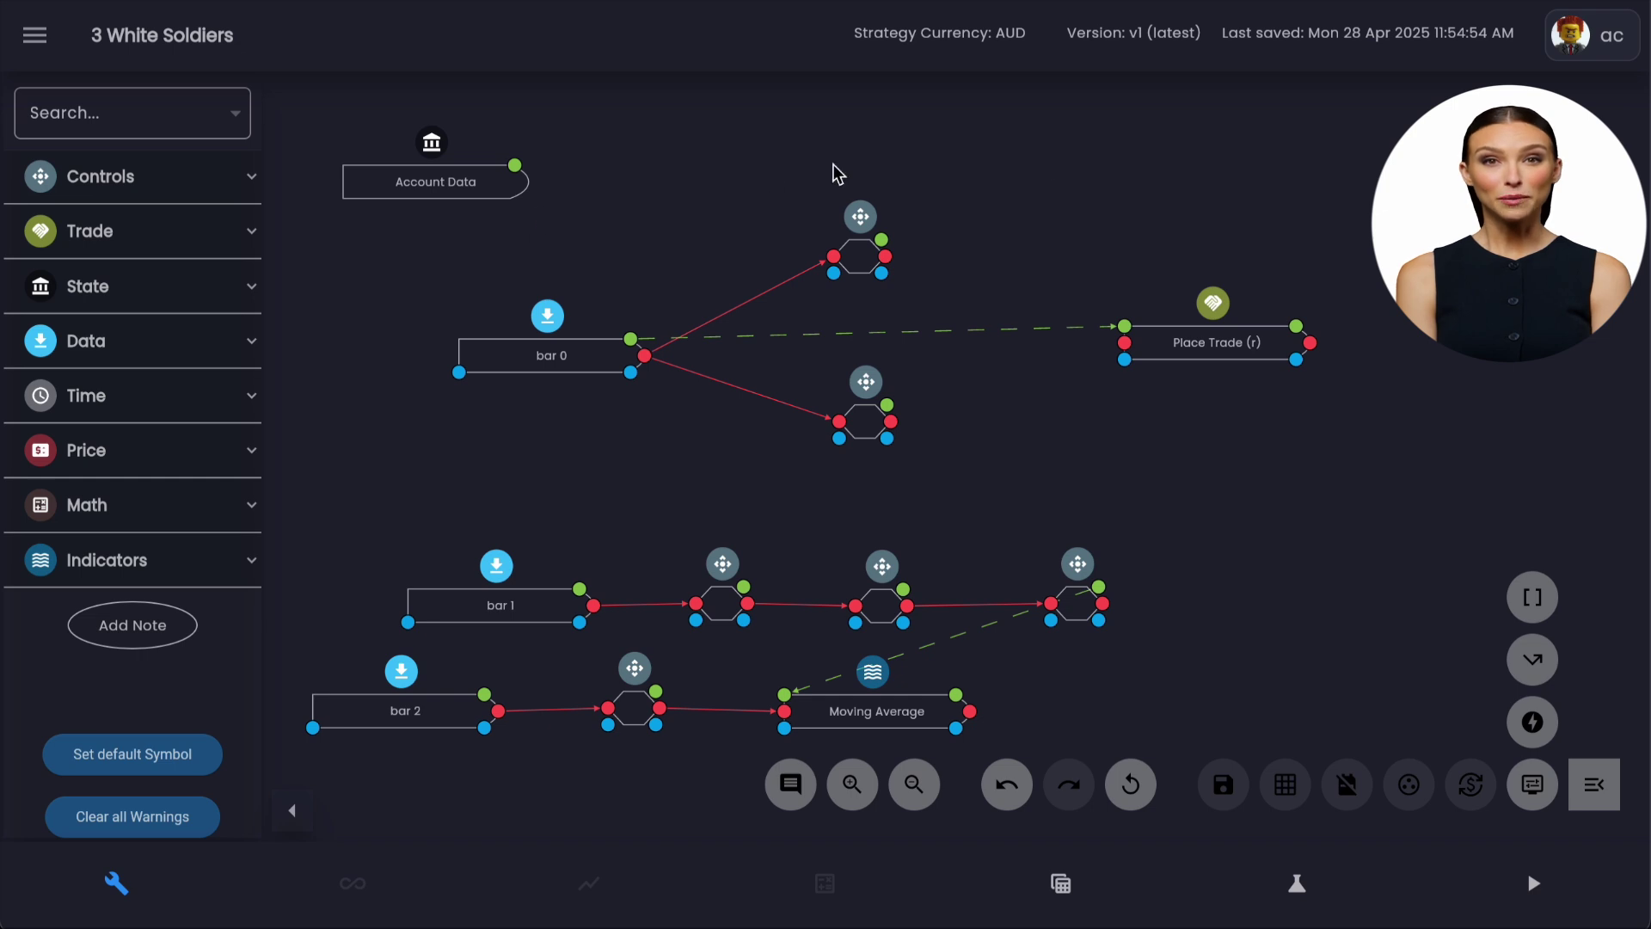
Add an execution dependency to the Place Trade (r) block so that it executes AFTER 3 Green Candles Logic
{"action": "left_click", "coordinate": [1189, 362]}
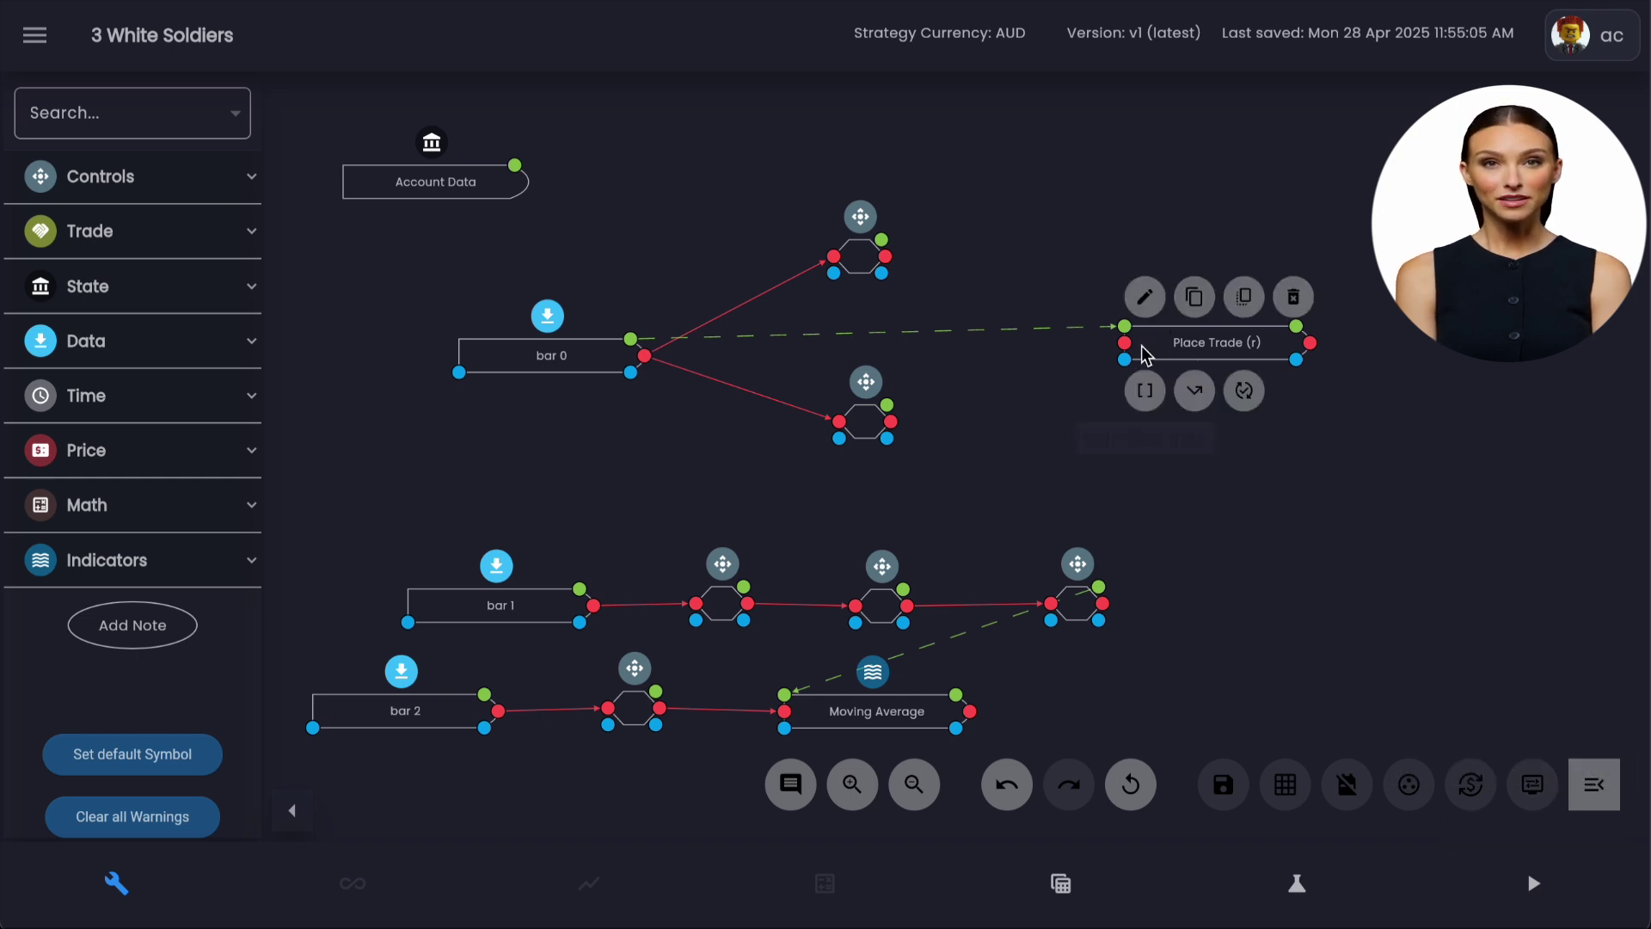
{"action": "left_click", "coordinate": [1145, 297]}
{"action": "left_click", "coordinate": [613, 439]}
{"action": "left_click", "coordinate": [629, 484]}
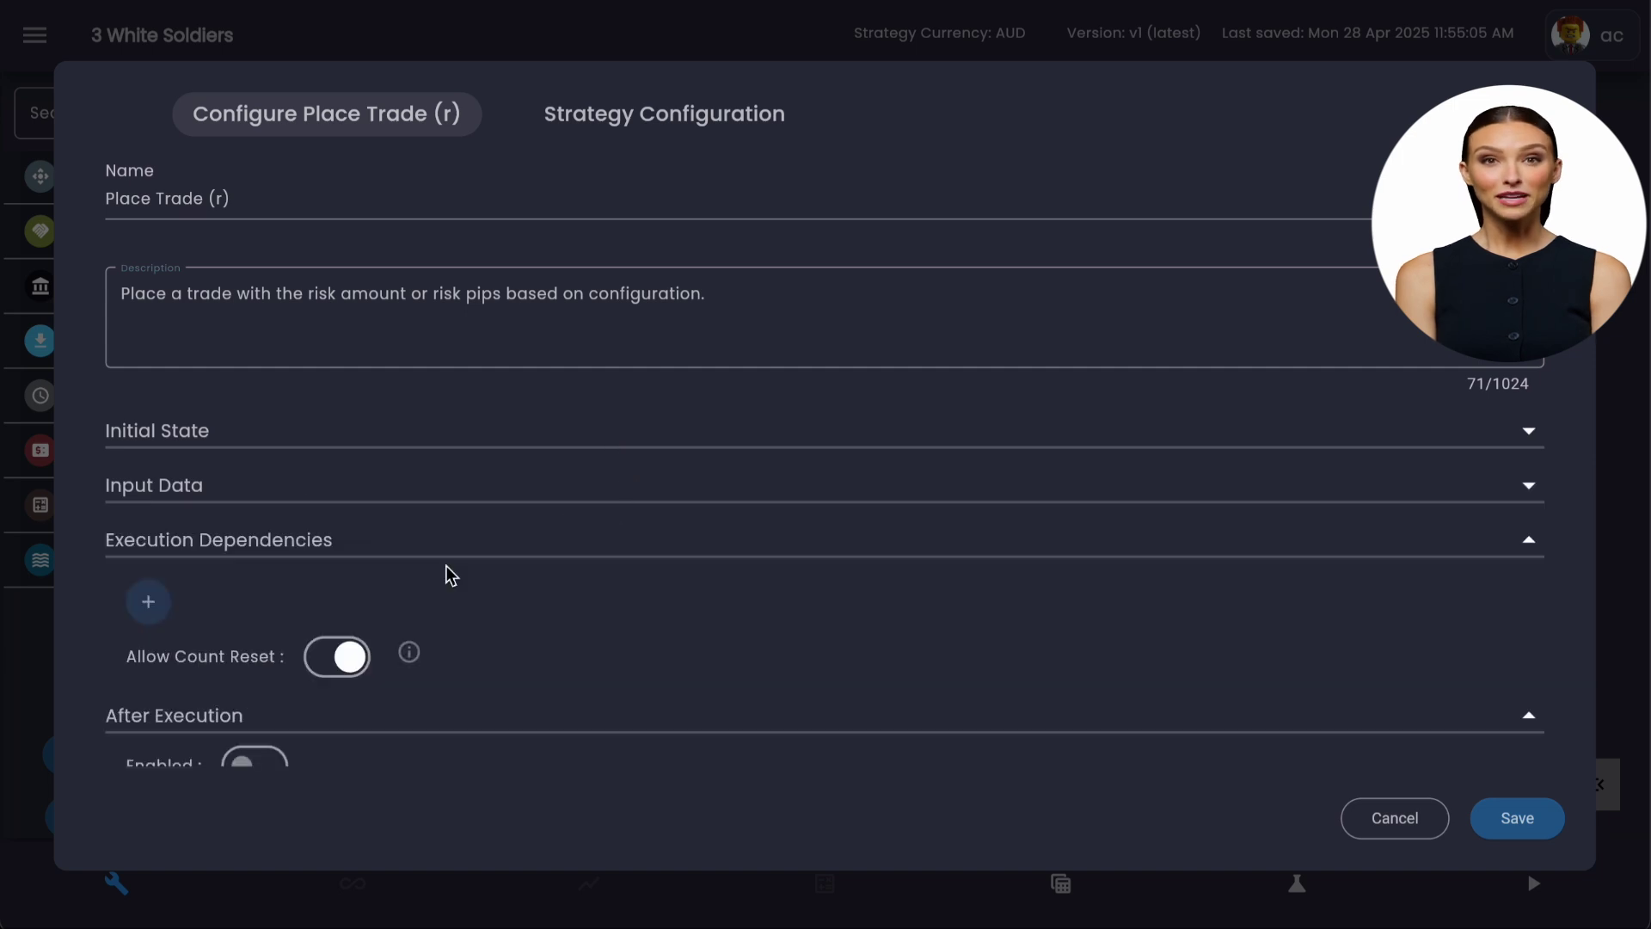
{"action": "left_click", "coordinate": [153, 600]}
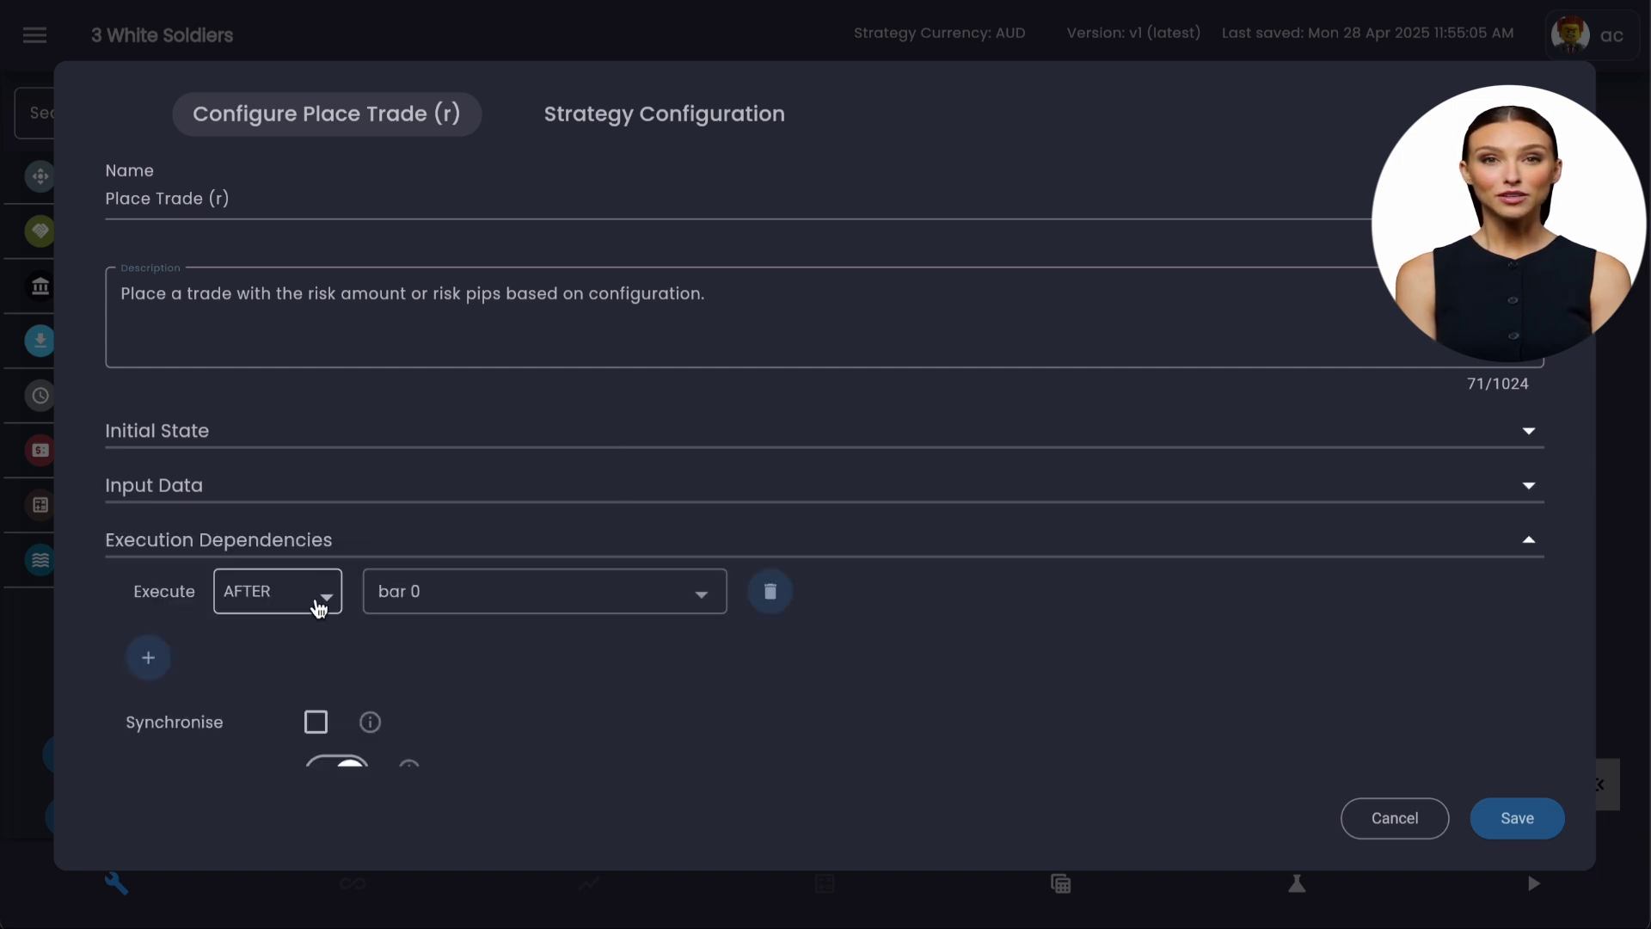
{"action": "left_click", "coordinate": [449, 607]}
{"action": "left_click", "coordinate": [555, 781]}
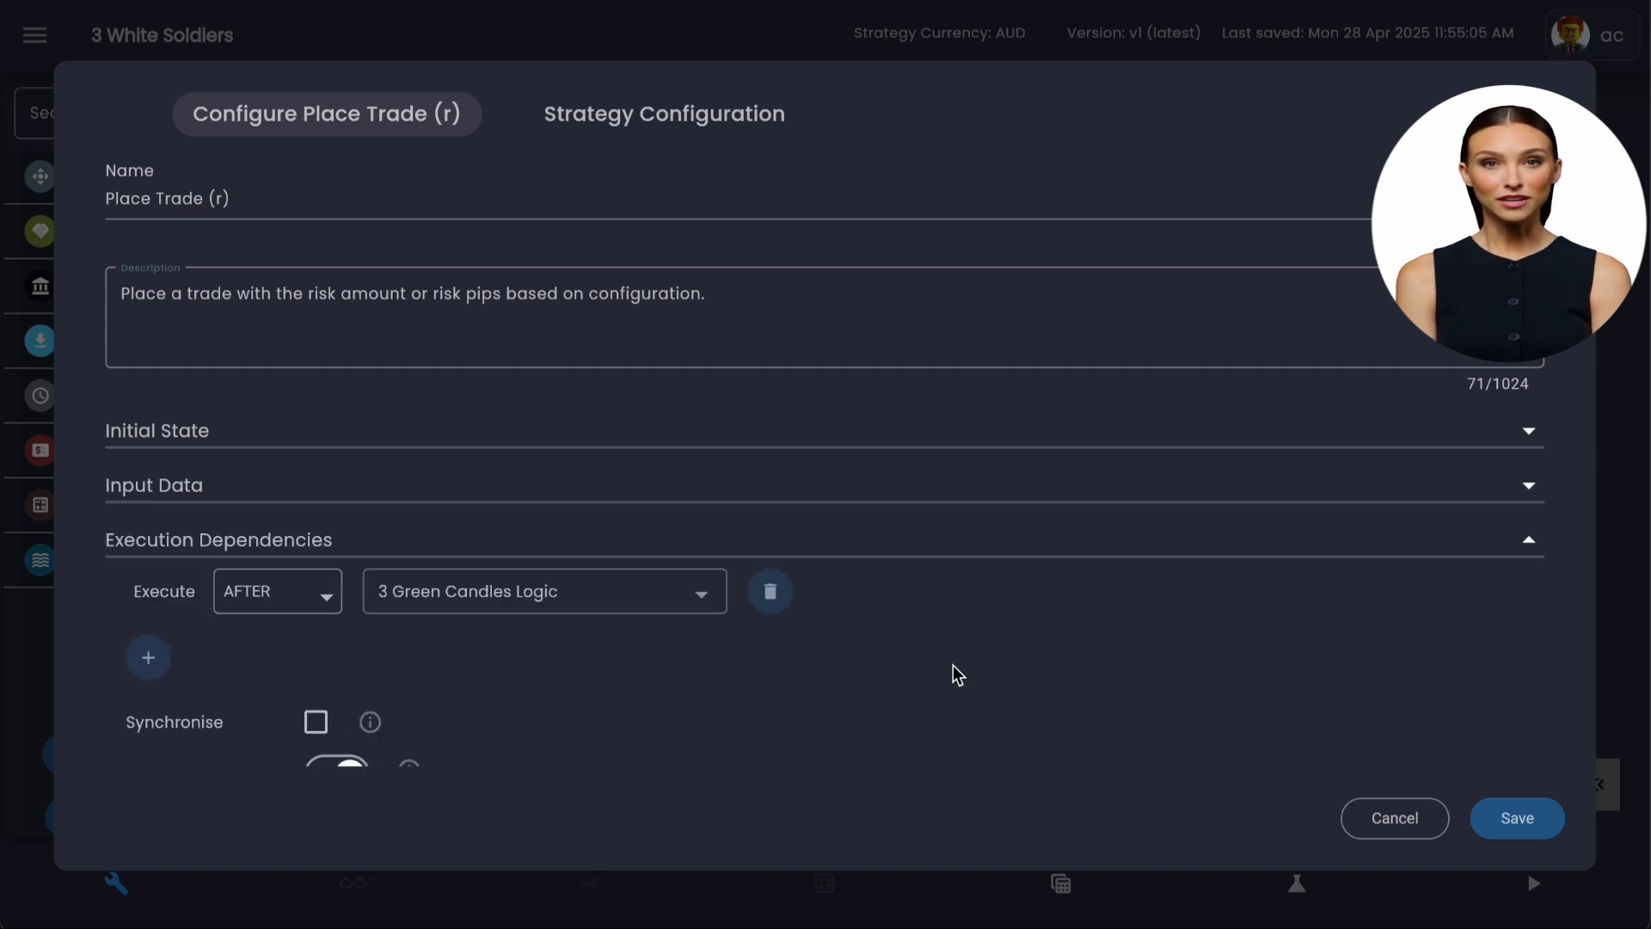
{"action": "scroll", "coordinate": [884, 583], "scroll_direction": "down", "scroll_amount": 1}
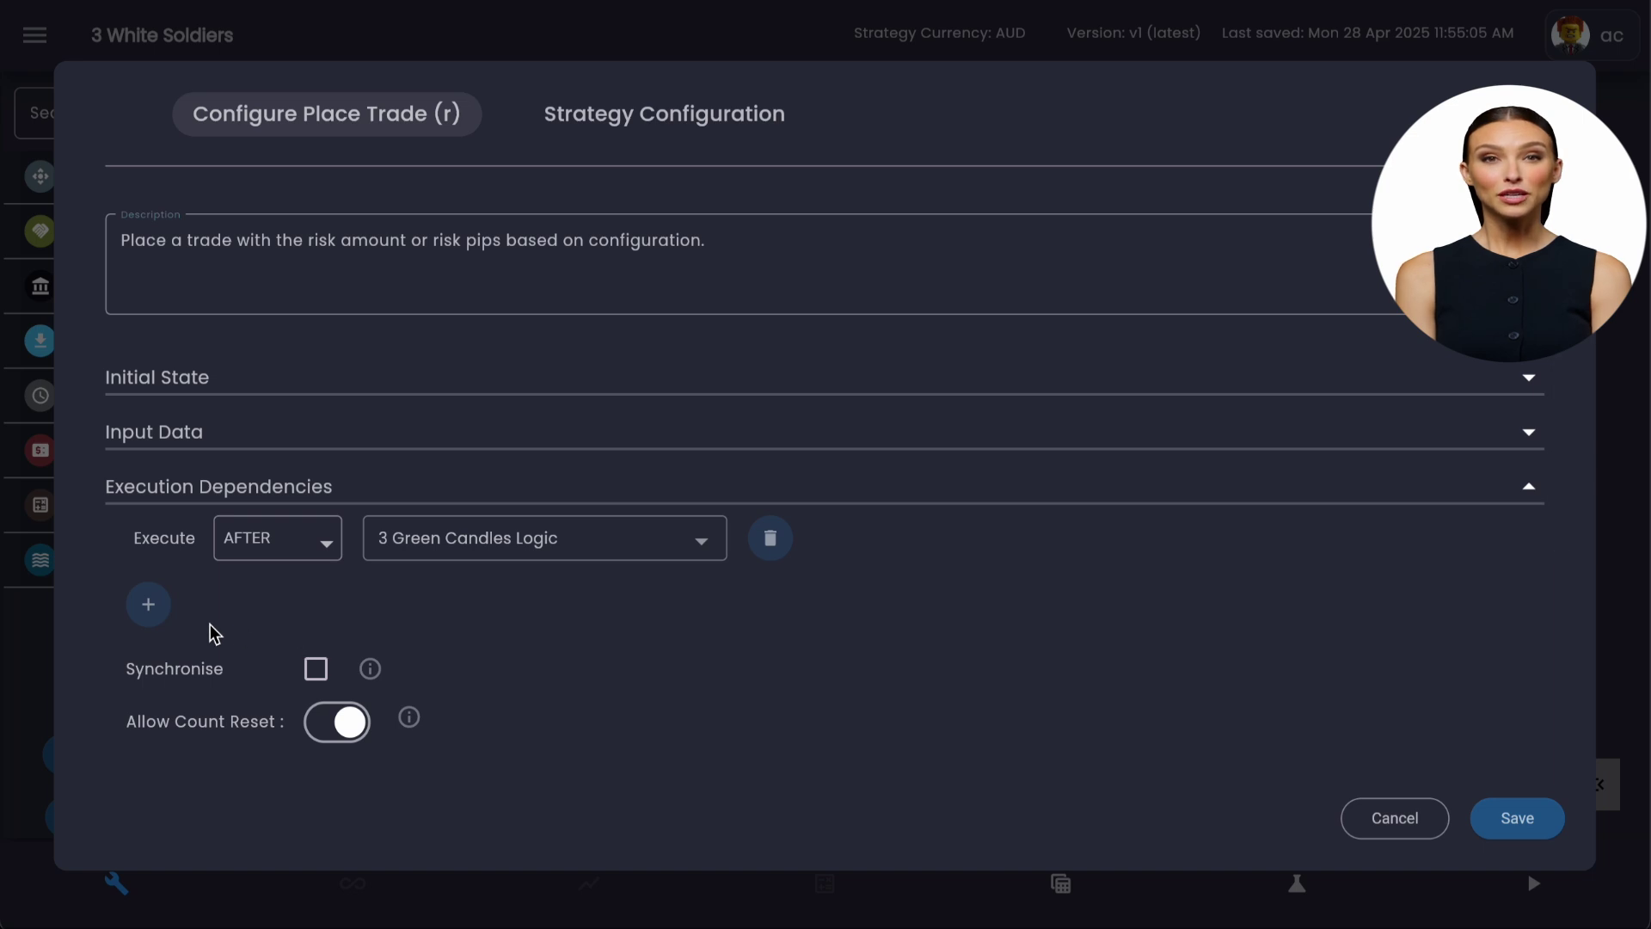
Add a second dependency, AND AFTER 3 Candles > 4pips, to Place Trade (r) and save the configuration
{"action": "left_click", "coordinate": [155, 612]}
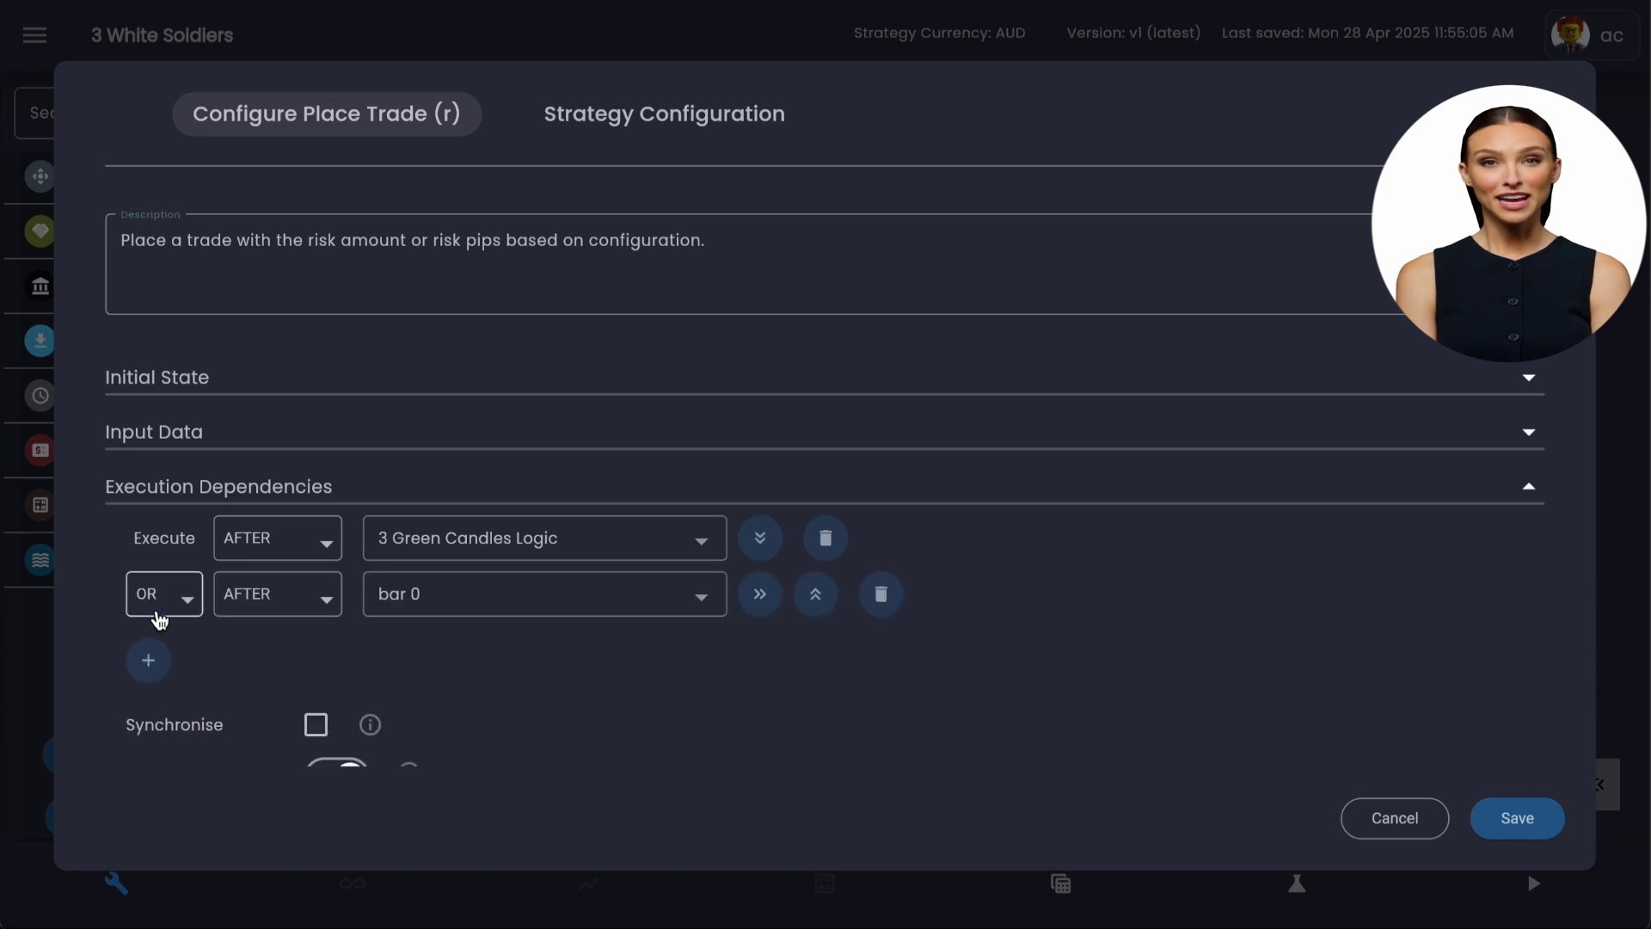
{"action": "left_click", "coordinate": [183, 612]}
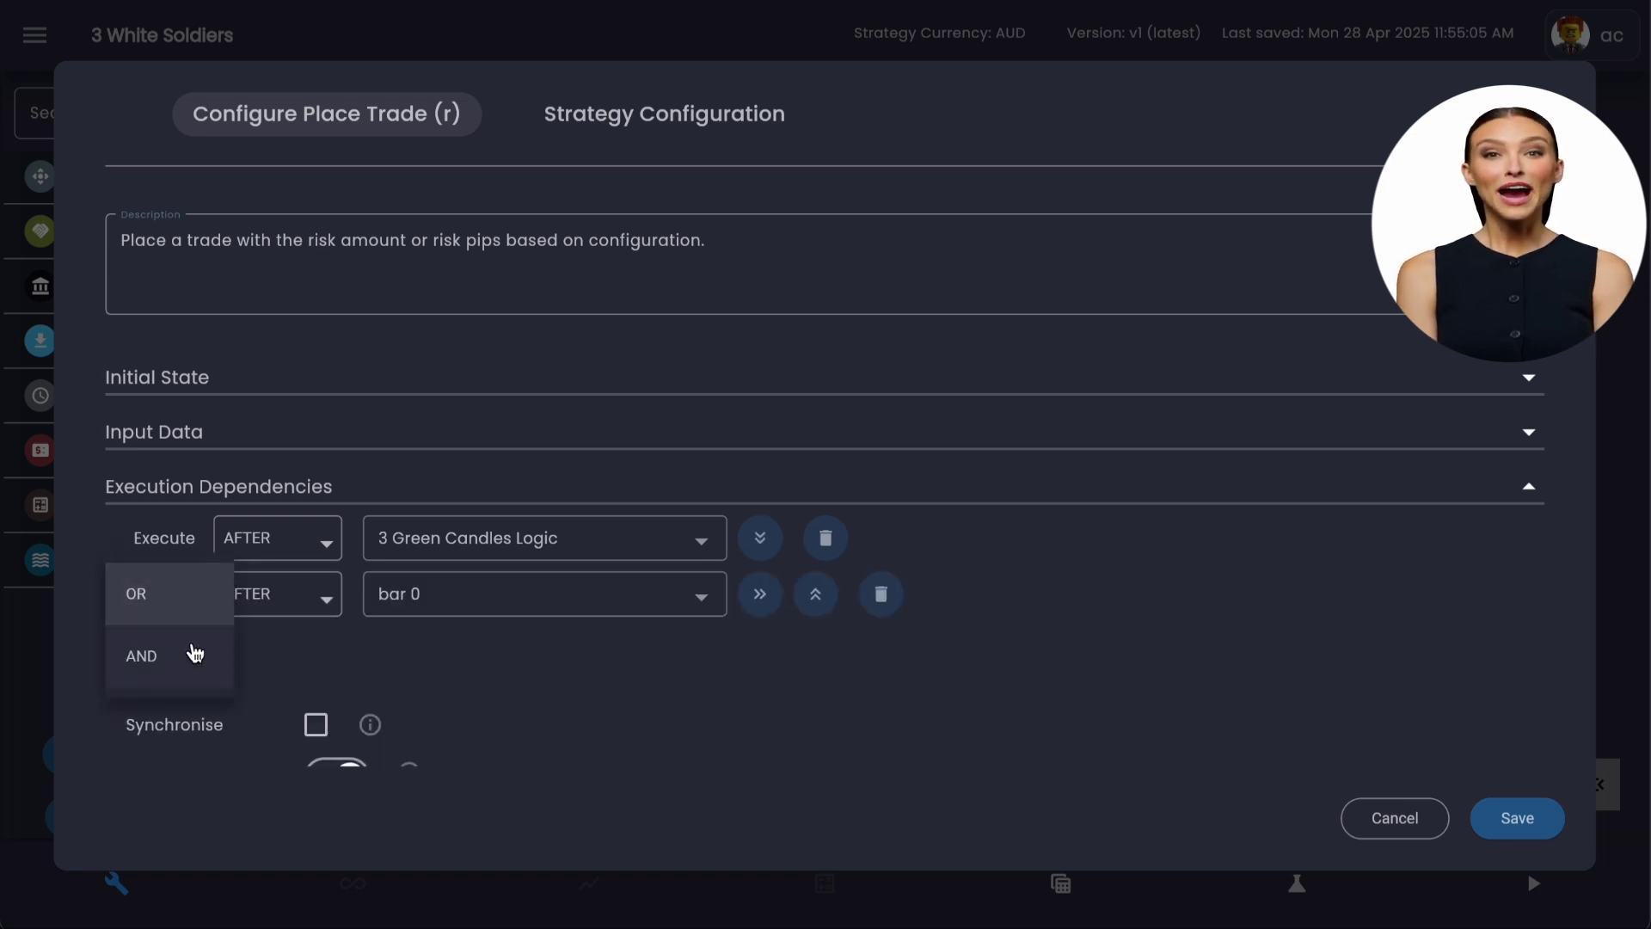
{"action": "left_click", "coordinate": [194, 661]}
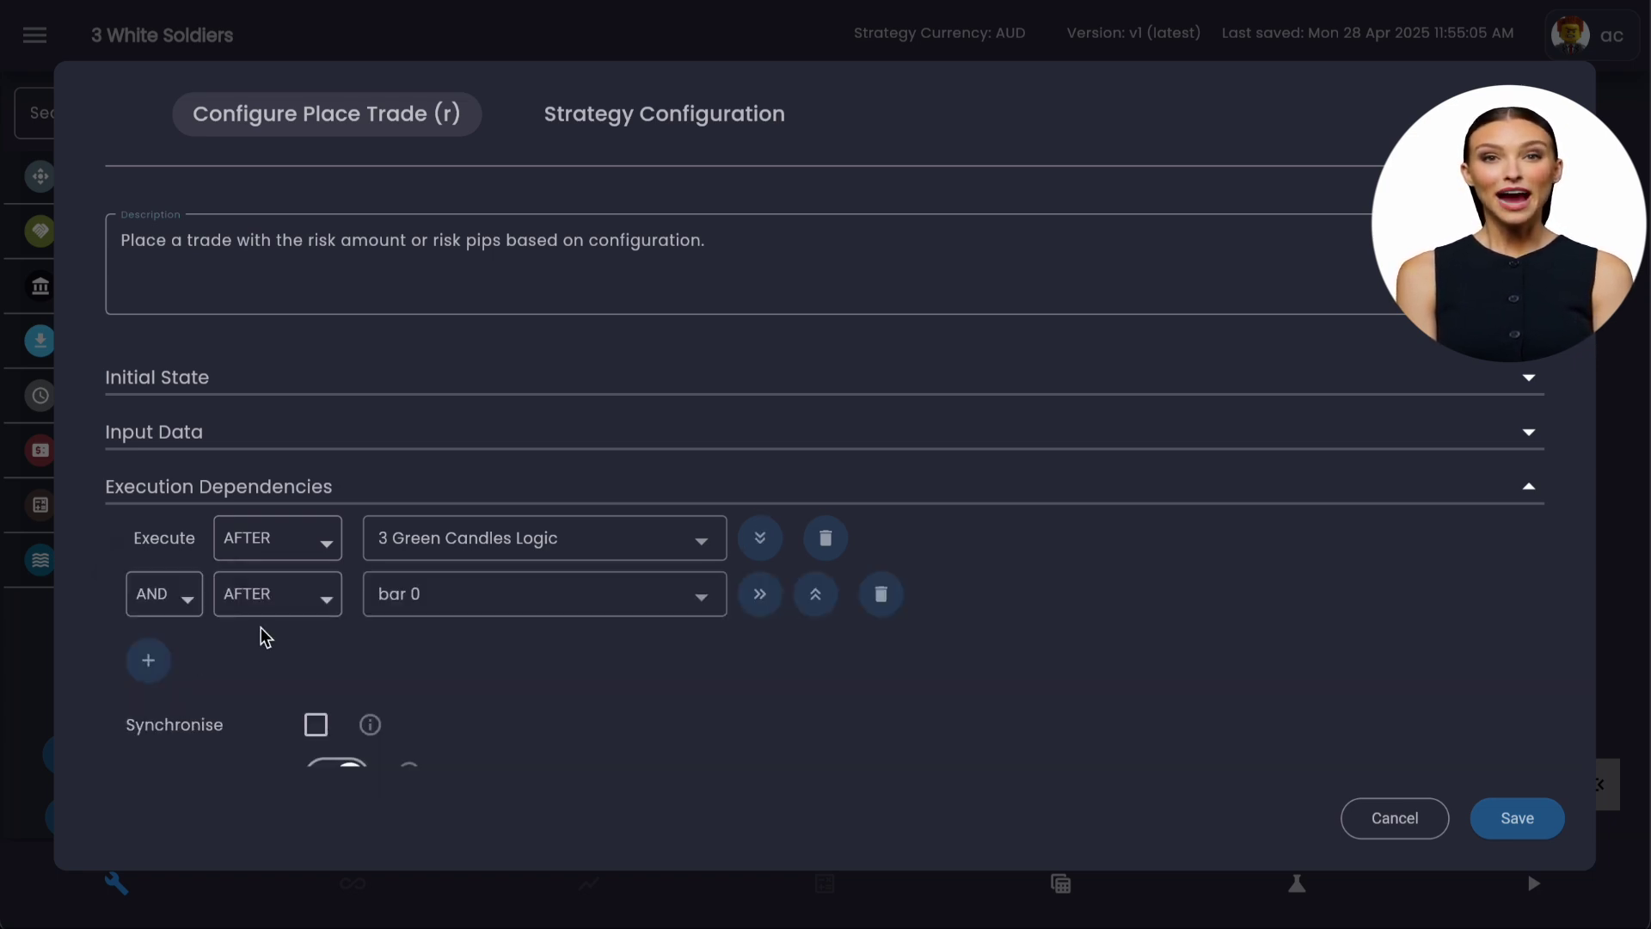
{"action": "left_click", "coordinate": [424, 611]}
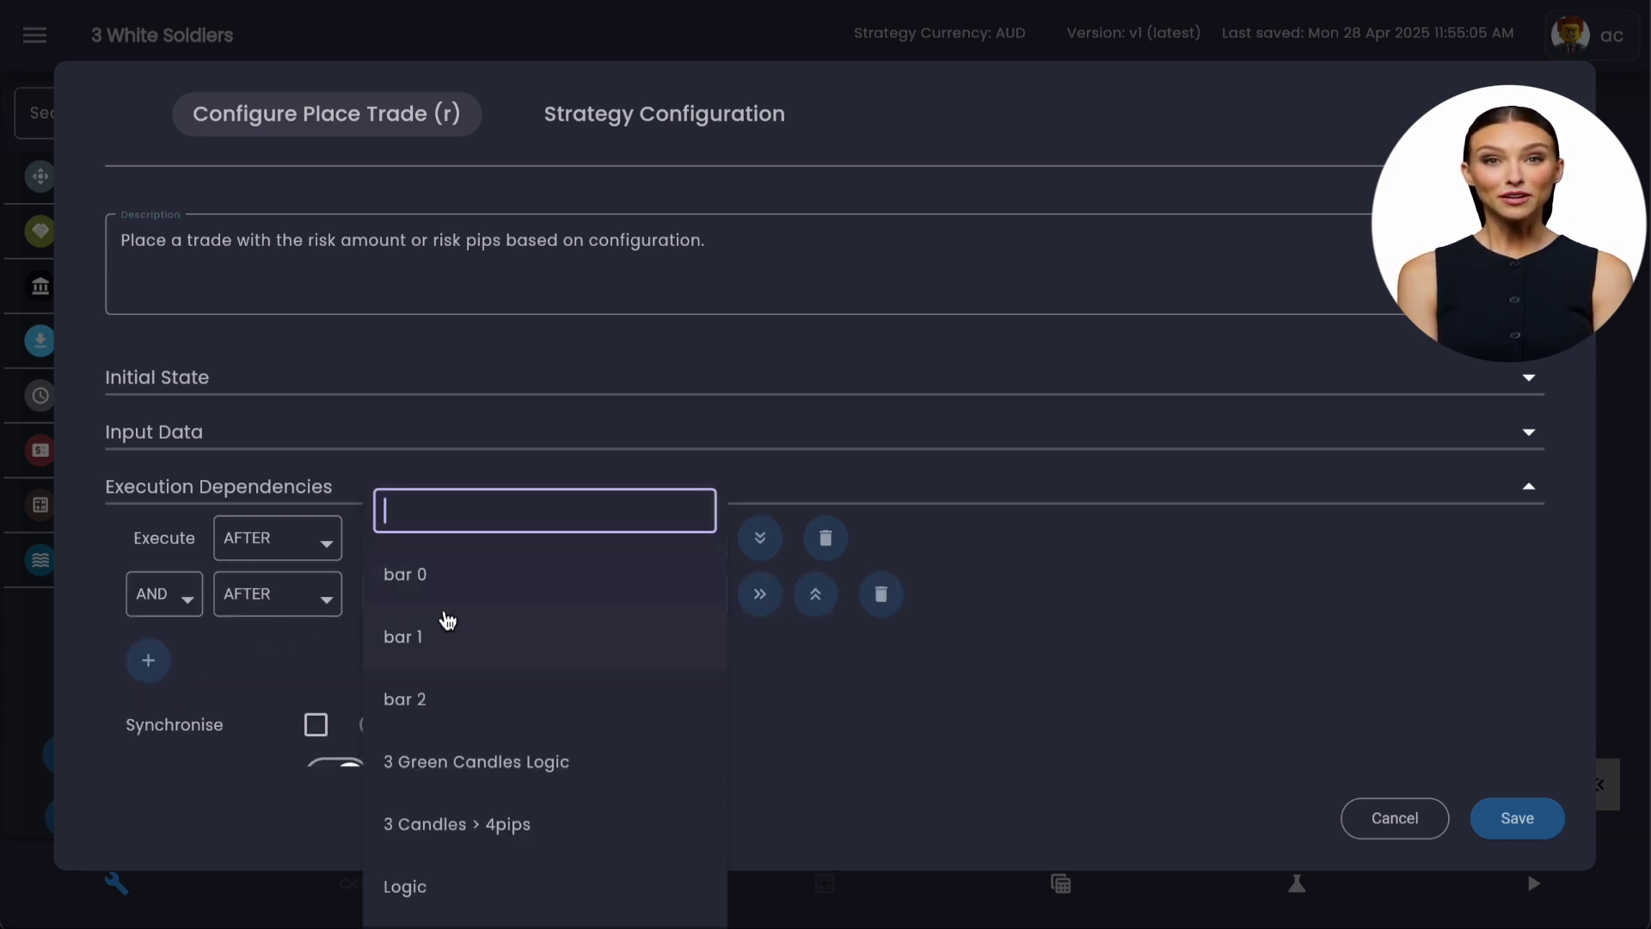
{"action": "left_click", "coordinate": [627, 813]}
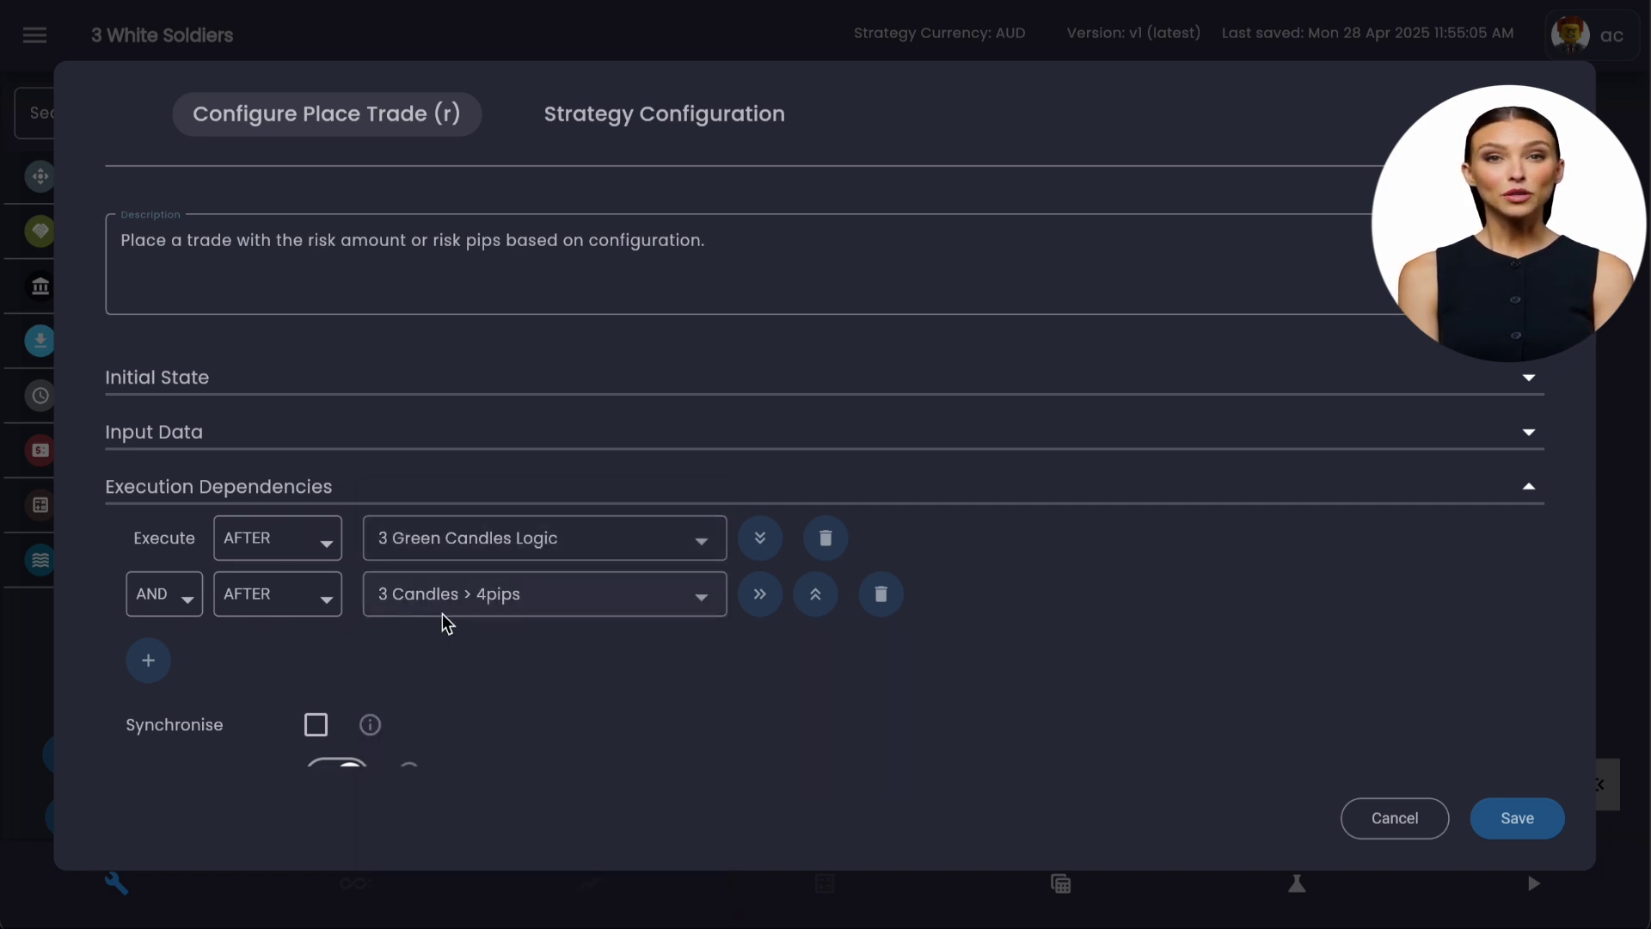
{"action": "left_click", "coordinate": [1518, 820]}
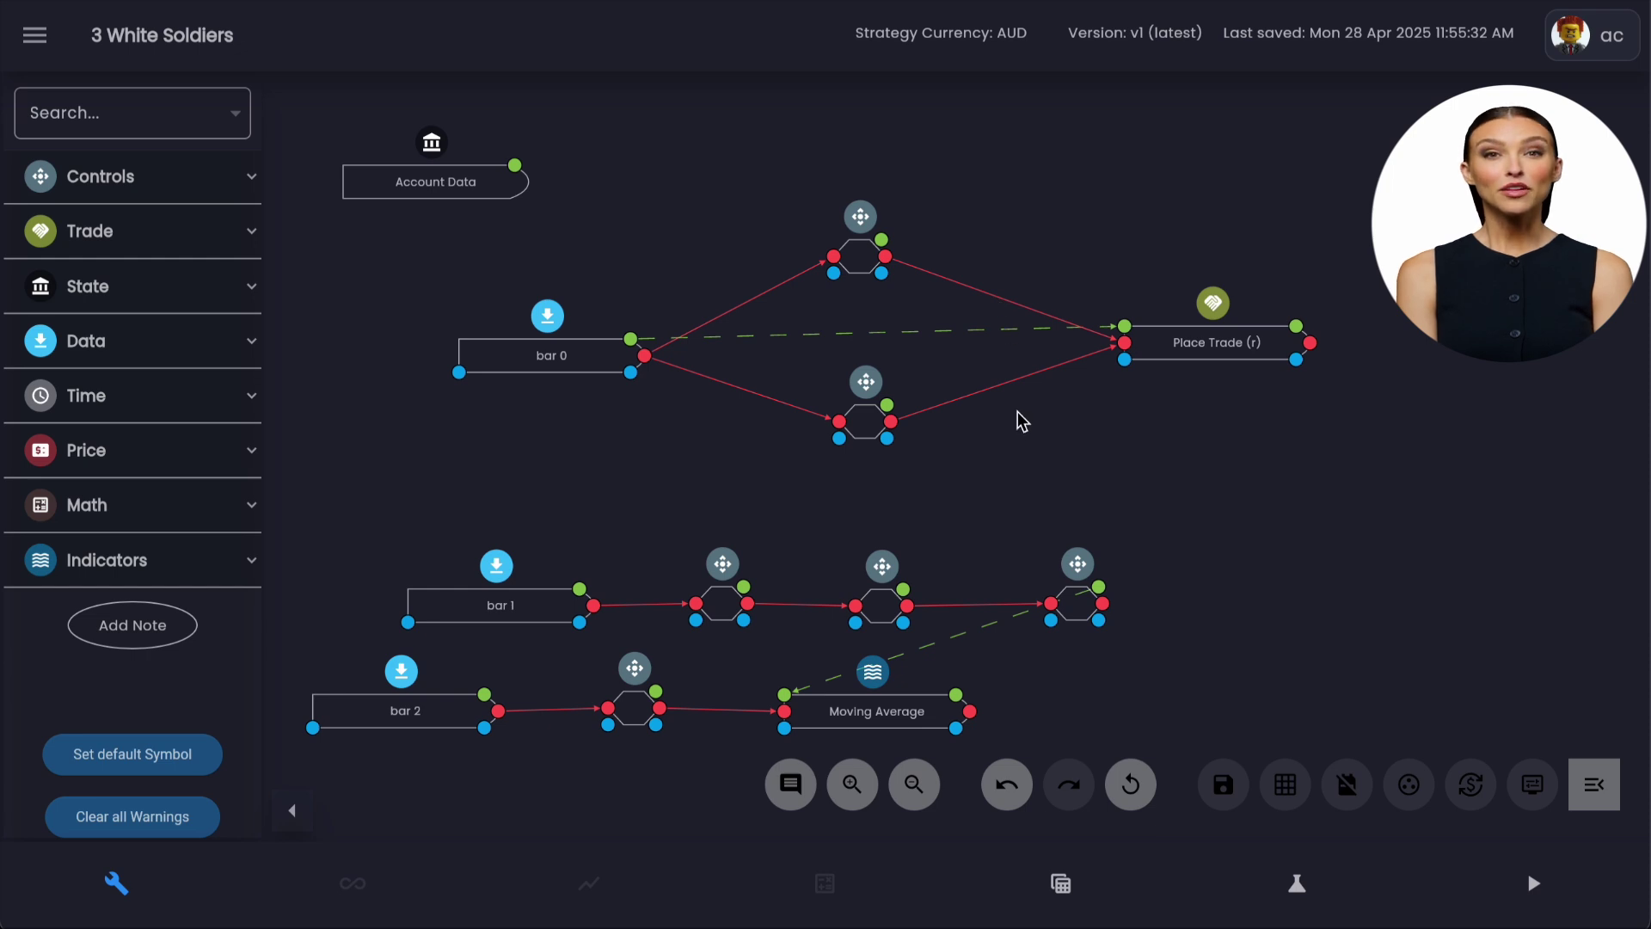
Examine the execution dependencies in the Place Trade (r) configuration and save it
{"action": "mouse_move", "coordinate": [864, 221]}
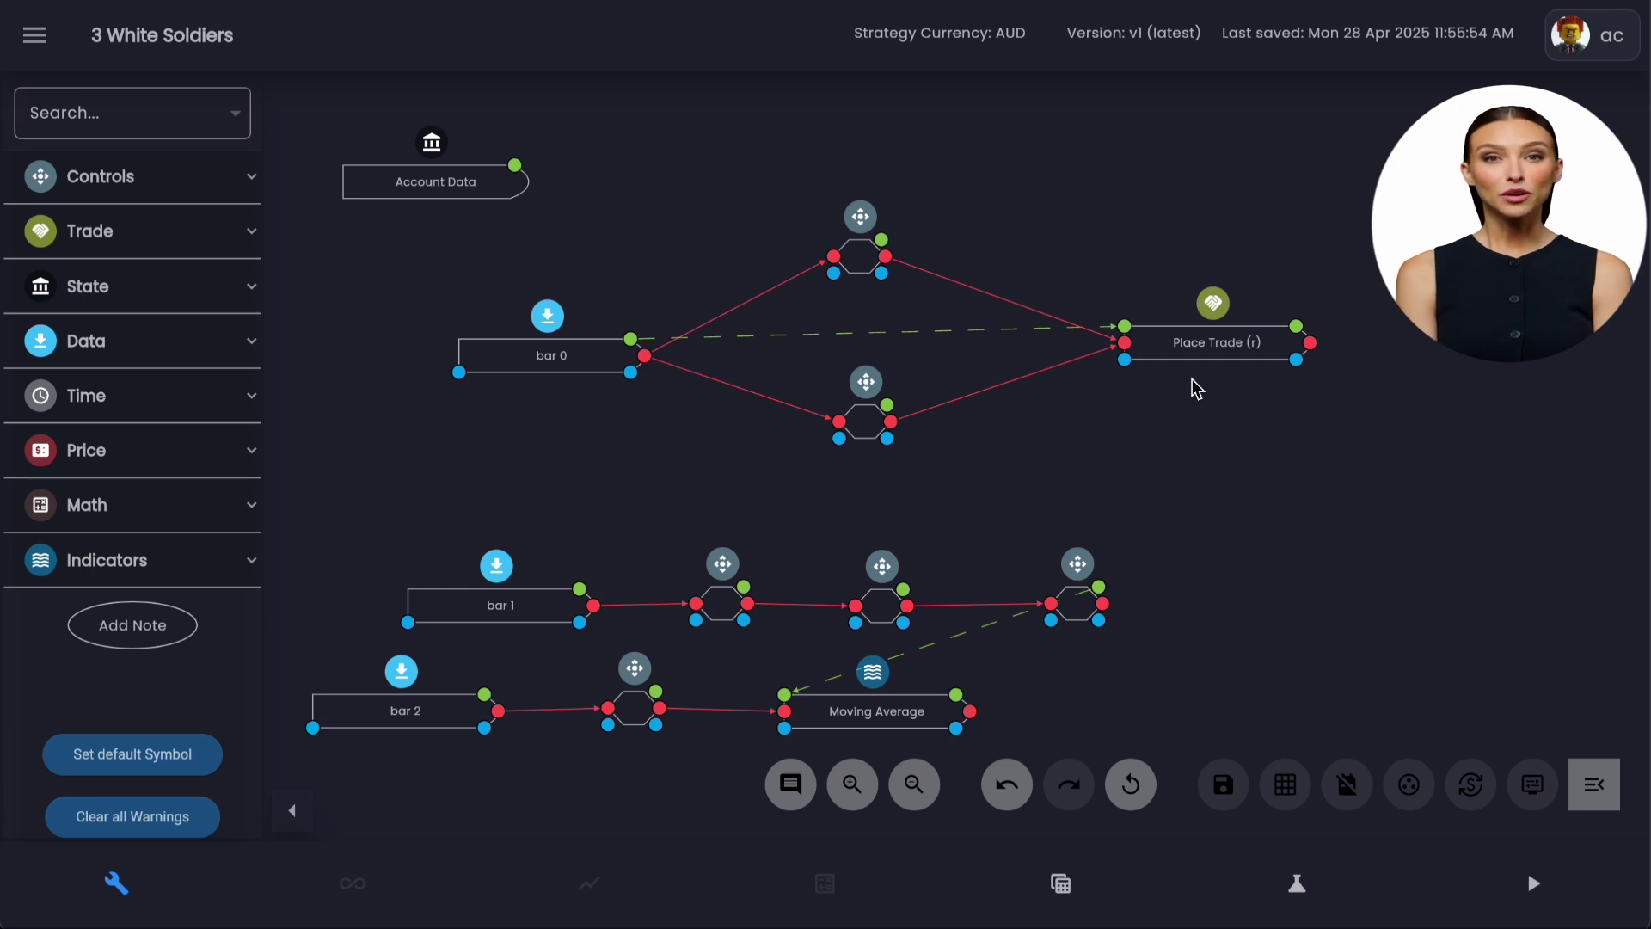
{"action": "mouse_move", "coordinate": [1187, 354]}
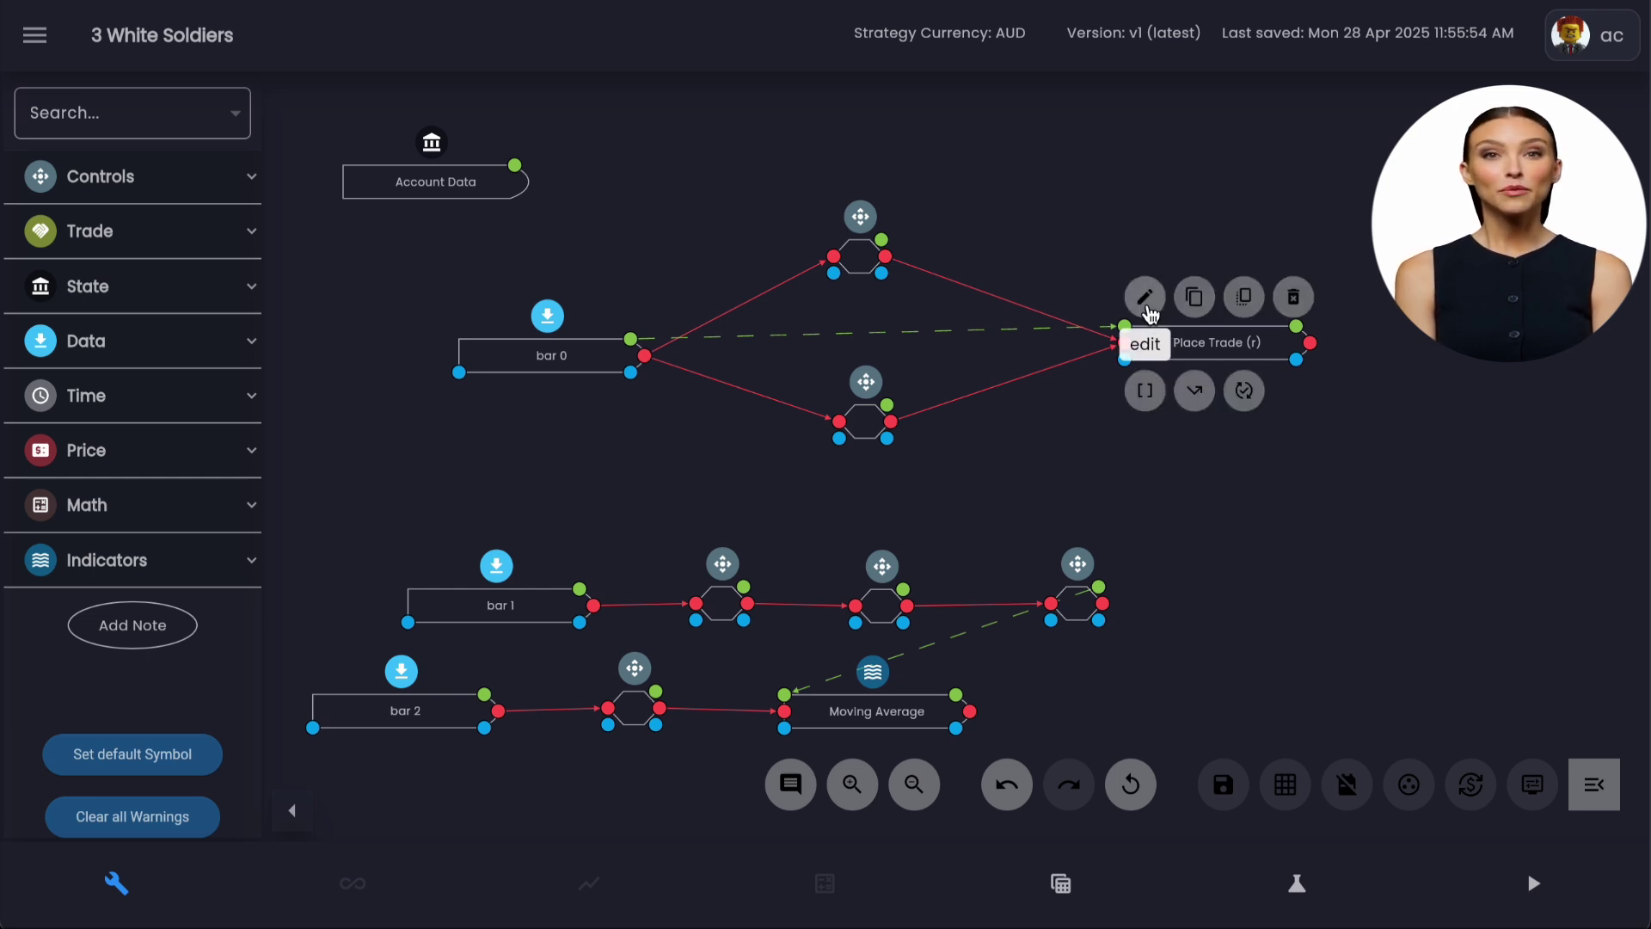
{"action": "left_click", "coordinate": [1147, 292]}
{"action": "left_click", "coordinate": [861, 428]}
{"action": "left_click", "coordinate": [855, 482]}
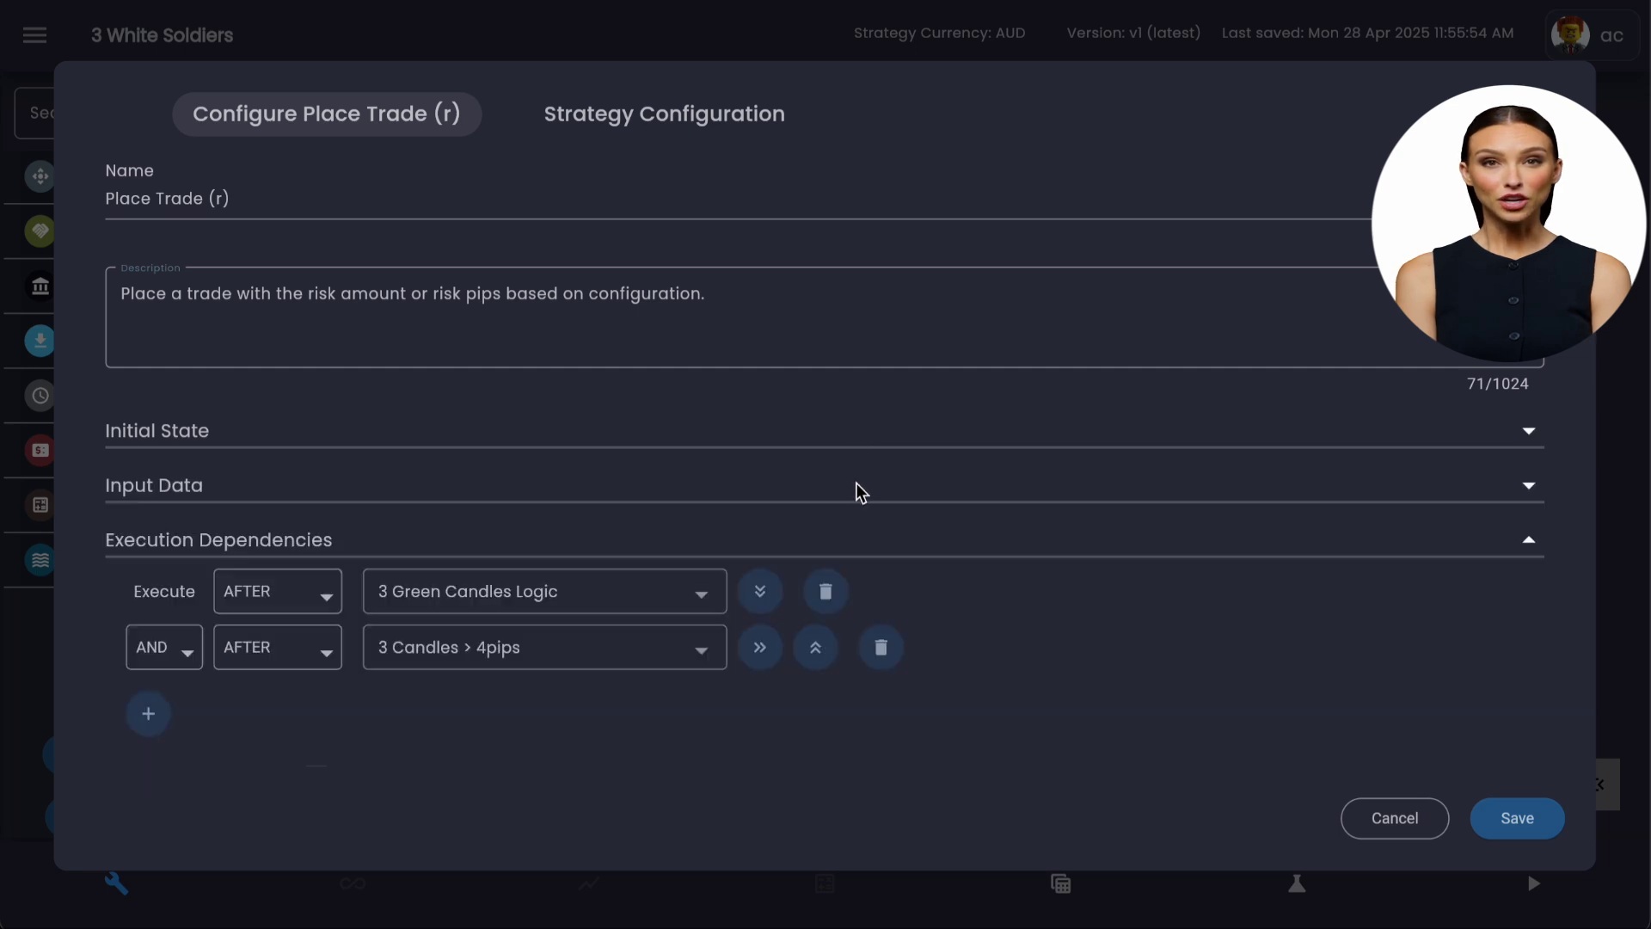
{"action": "scroll", "coordinate": [1018, 549], "scroll_direction": "down", "scroll_amount": 1}
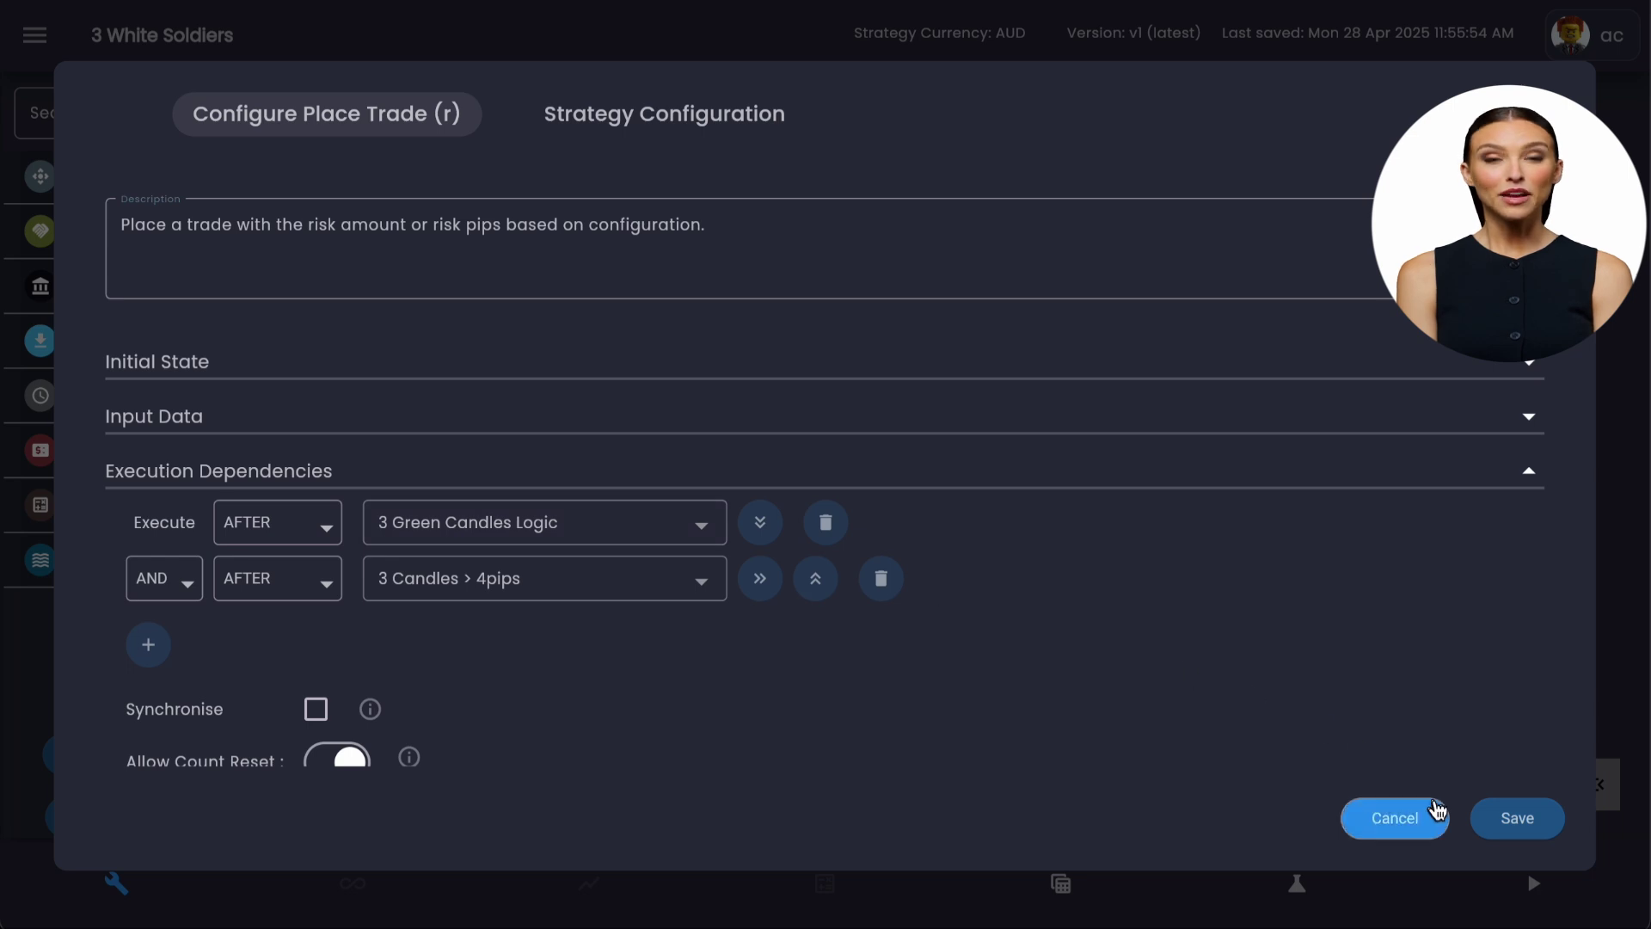
{"action": "left_click", "coordinate": [1507, 827]}
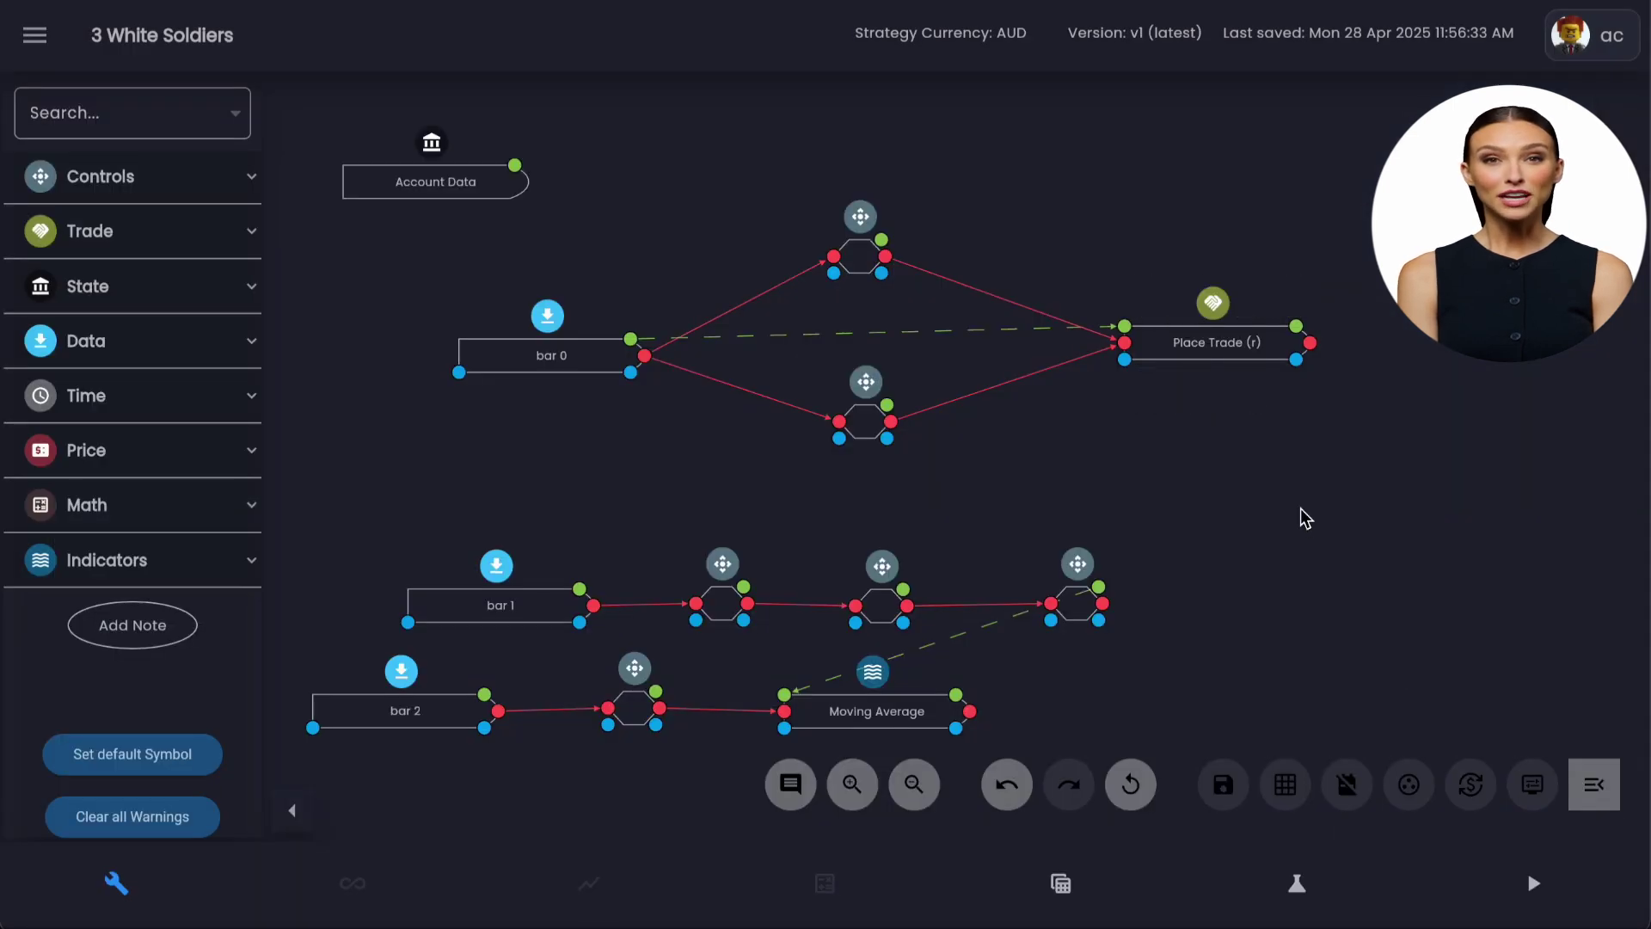
Move Place Trade (r) farther right, and place the lower control block above and to the left of the upper one
{"action": "left_click_drag", "start_coordinate": [1172, 354], "coordinate": [1308, 350]}
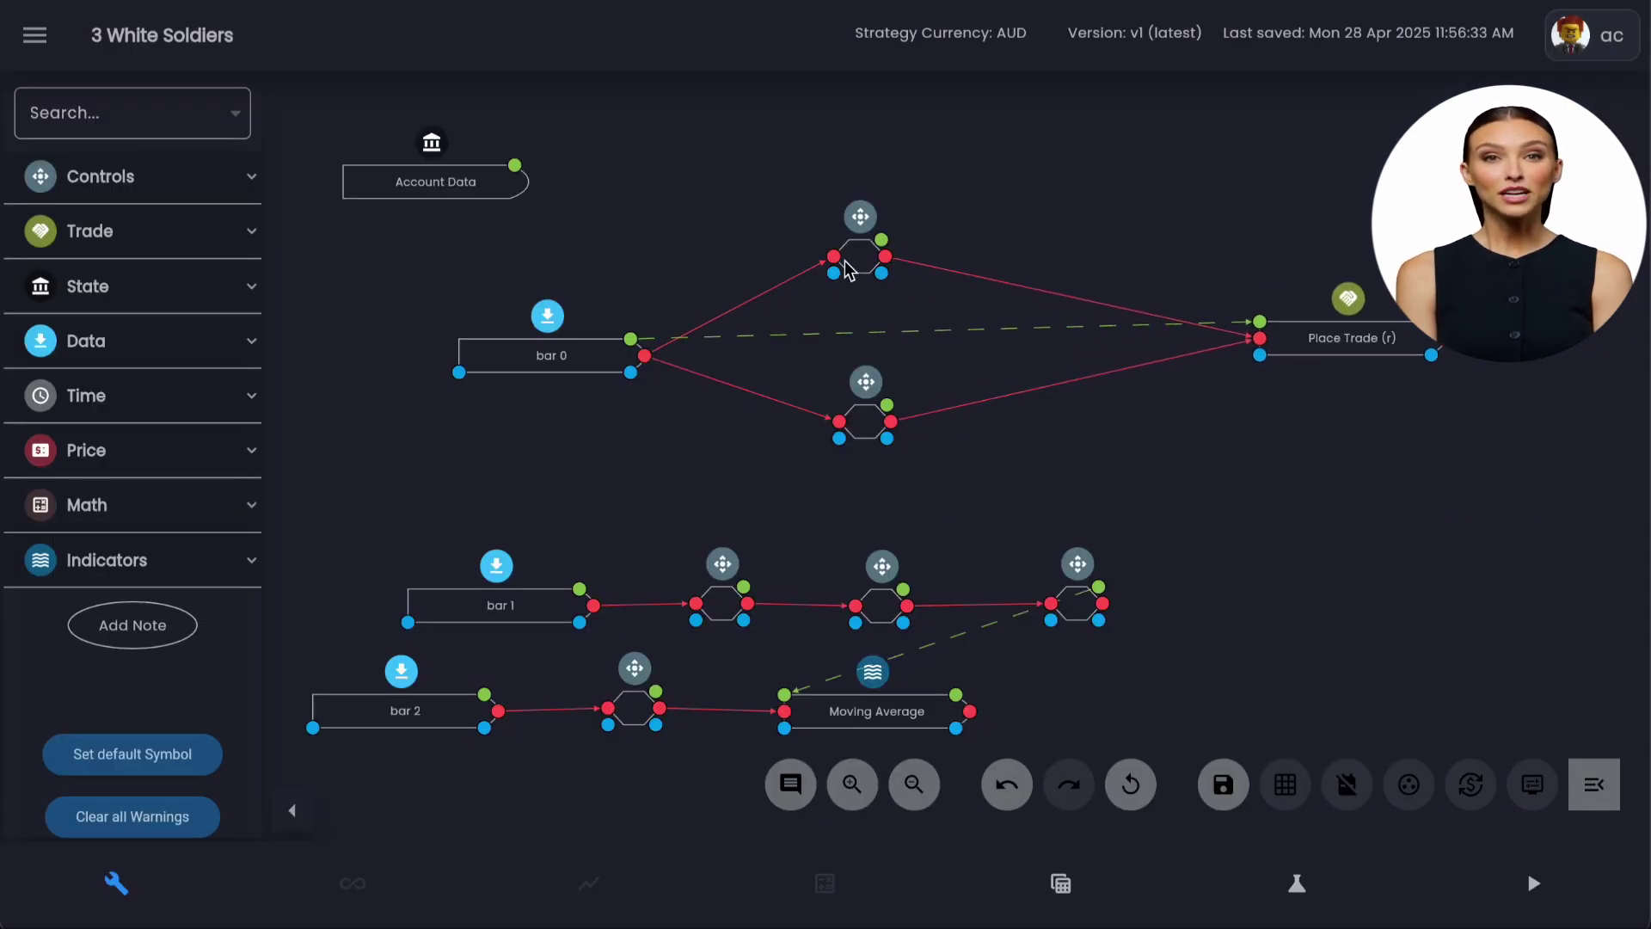
{"action": "left_click_drag", "start_coordinate": [847, 262], "coordinate": [1034, 254]}
{"action": "left_click_drag", "start_coordinate": [862, 437], "coordinate": [751, 252]}
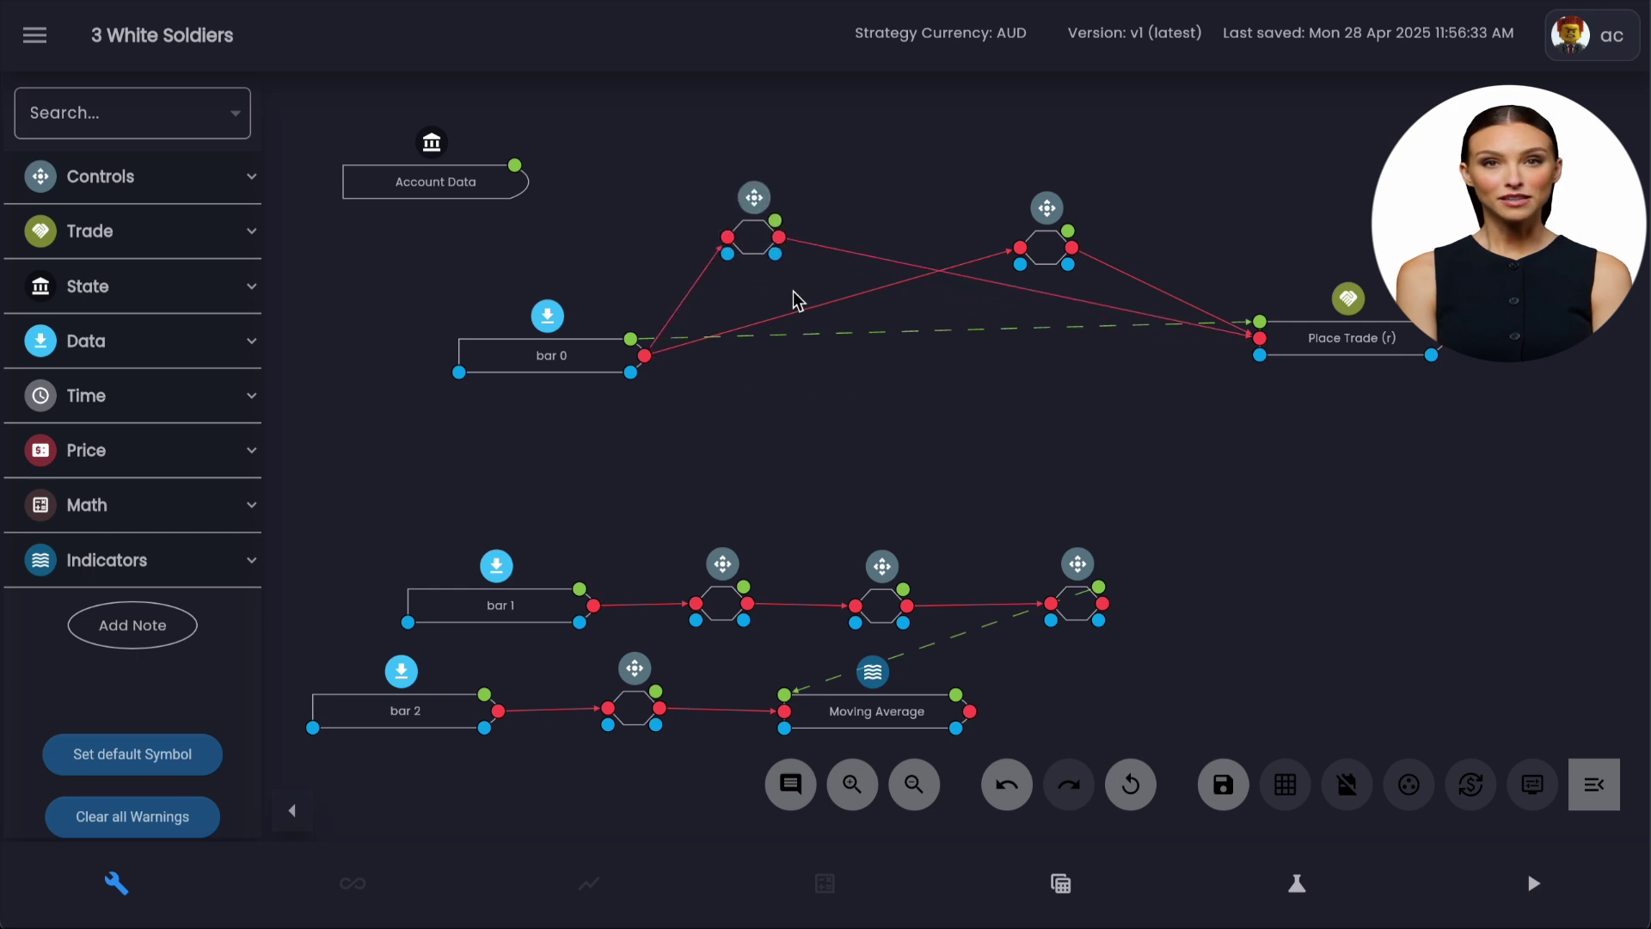
Delete the execution links from bar 0 to the right control block and from the left control block to Place Trade (r)
{"action": "left_click", "coordinate": [833, 322]}
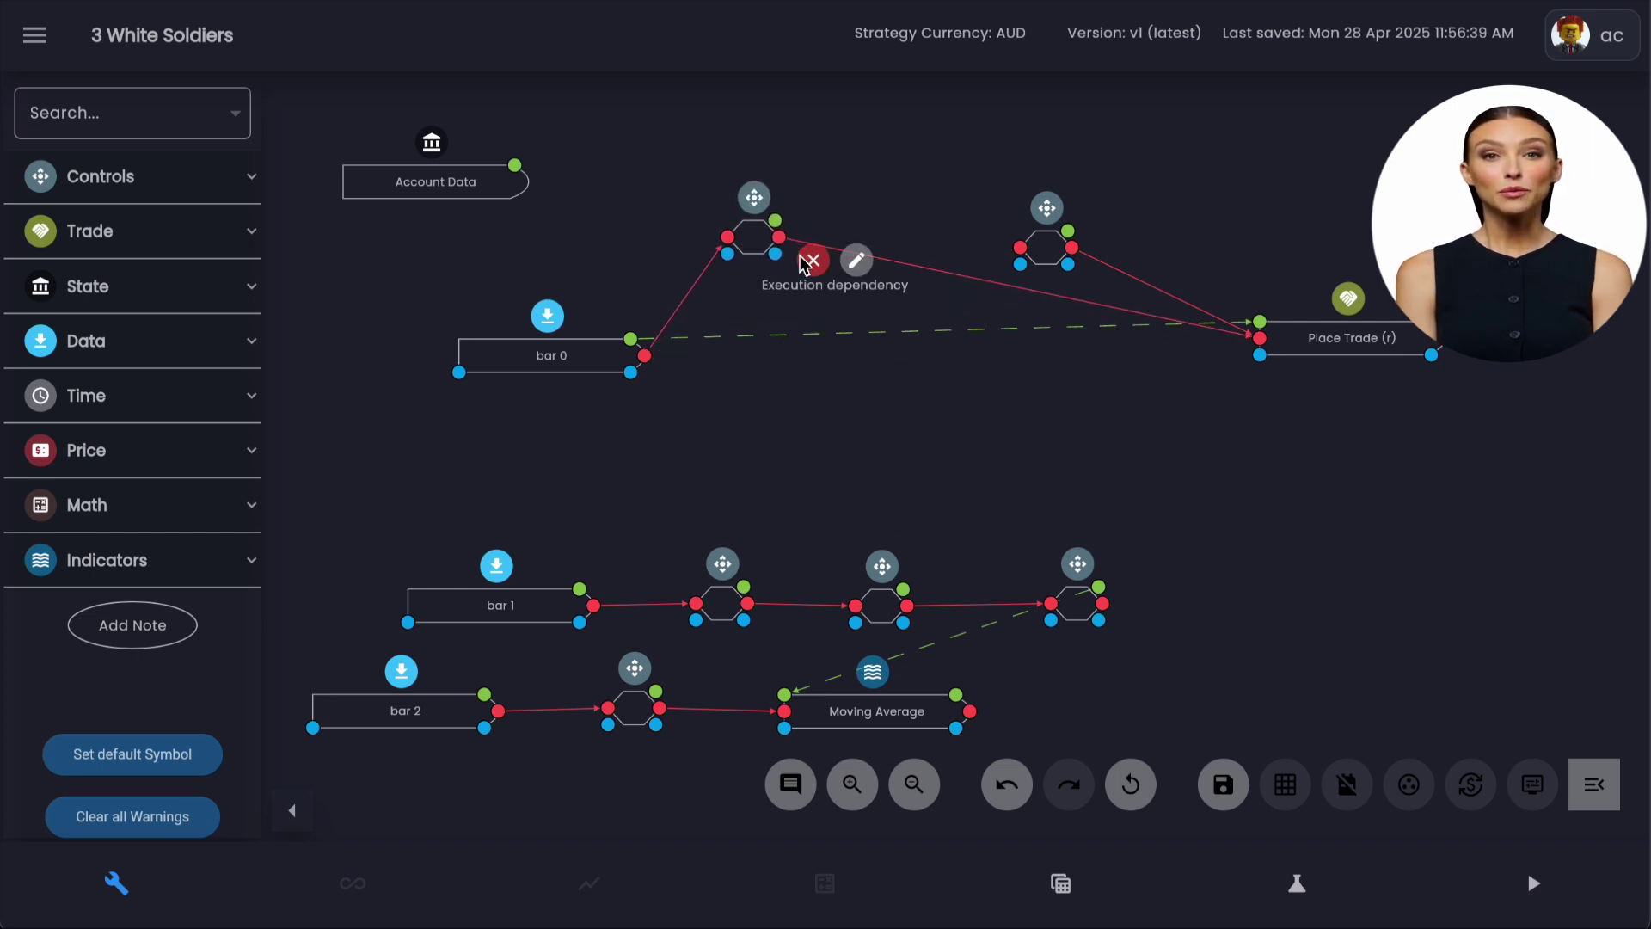
{"action": "left_click", "coordinate": [810, 258]}
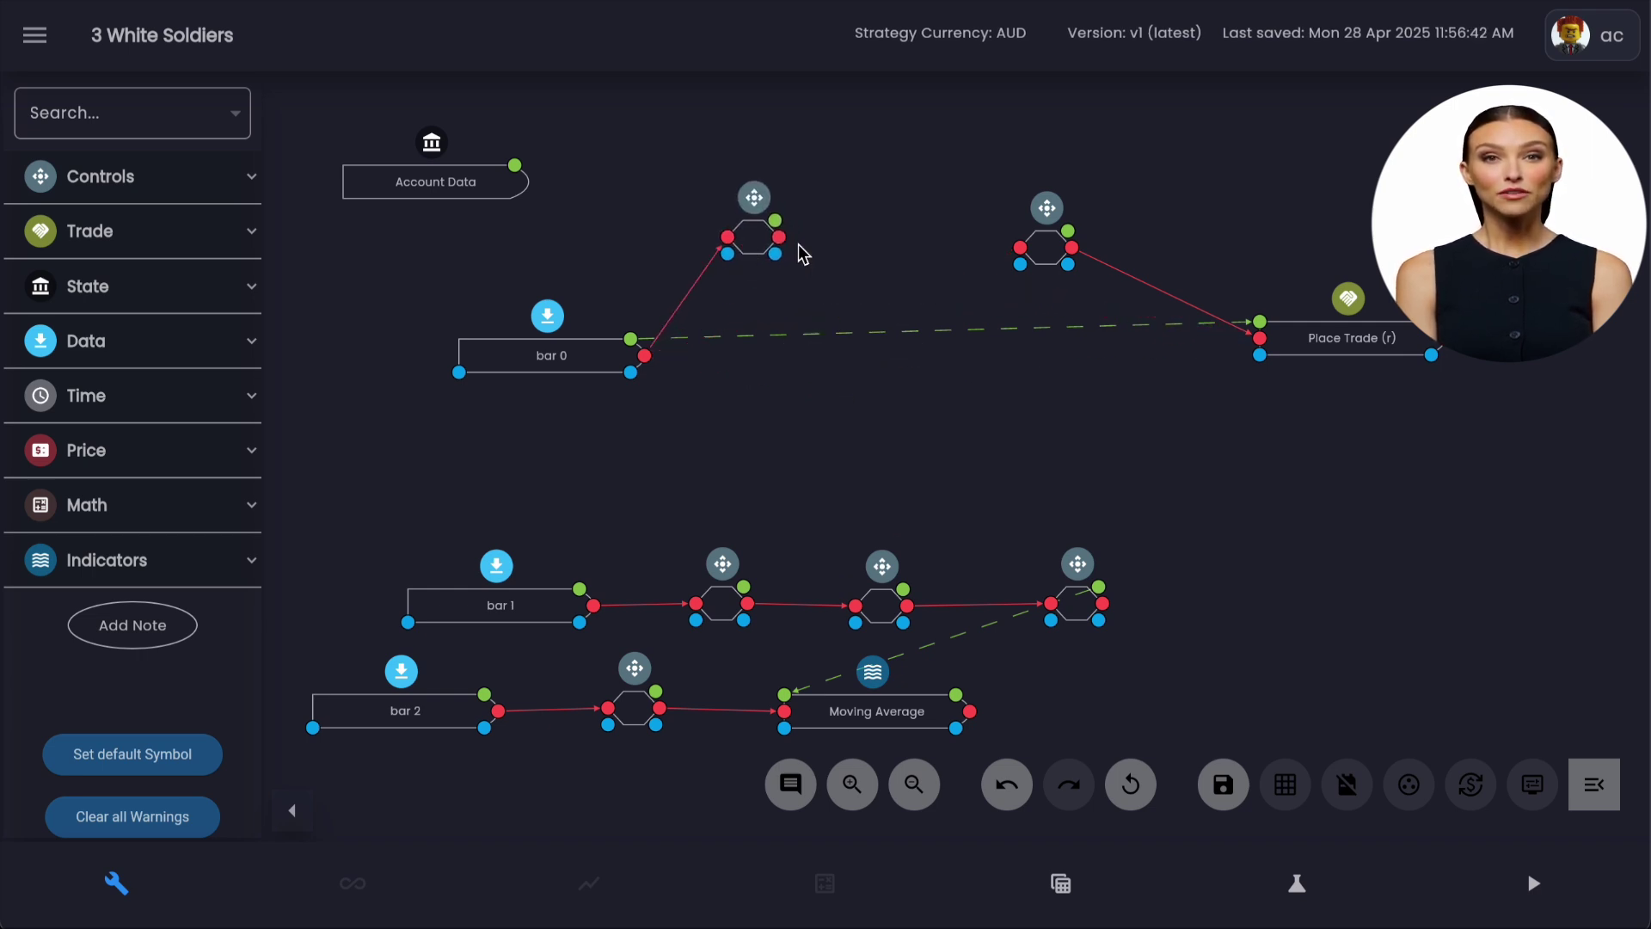
Link the left control block's execution output to the right control block and line both up between bar 0 and Place Trade (r)
{"action": "double_click", "coordinate": [1042, 252]}
{"action": "left_click", "coordinate": [1415, 693]}
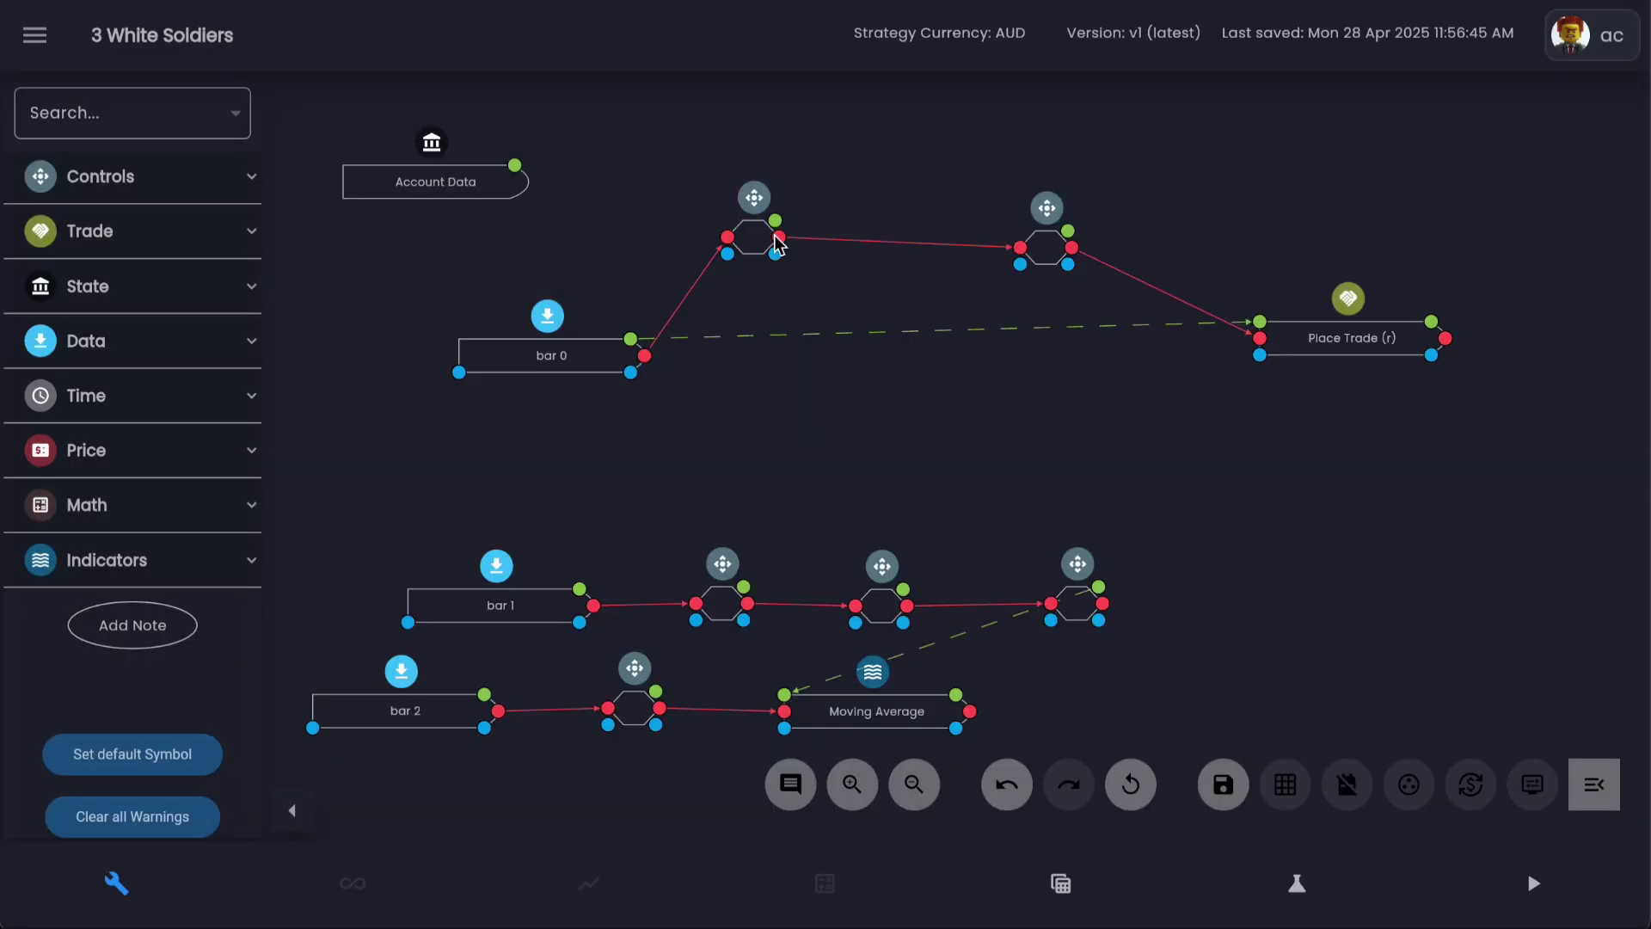
{"action": "left_click_drag", "start_coordinate": [778, 245], "coordinate": [837, 277]}
{"action": "left_click_drag", "start_coordinate": [1064, 269], "coordinate": [1041, 306]}
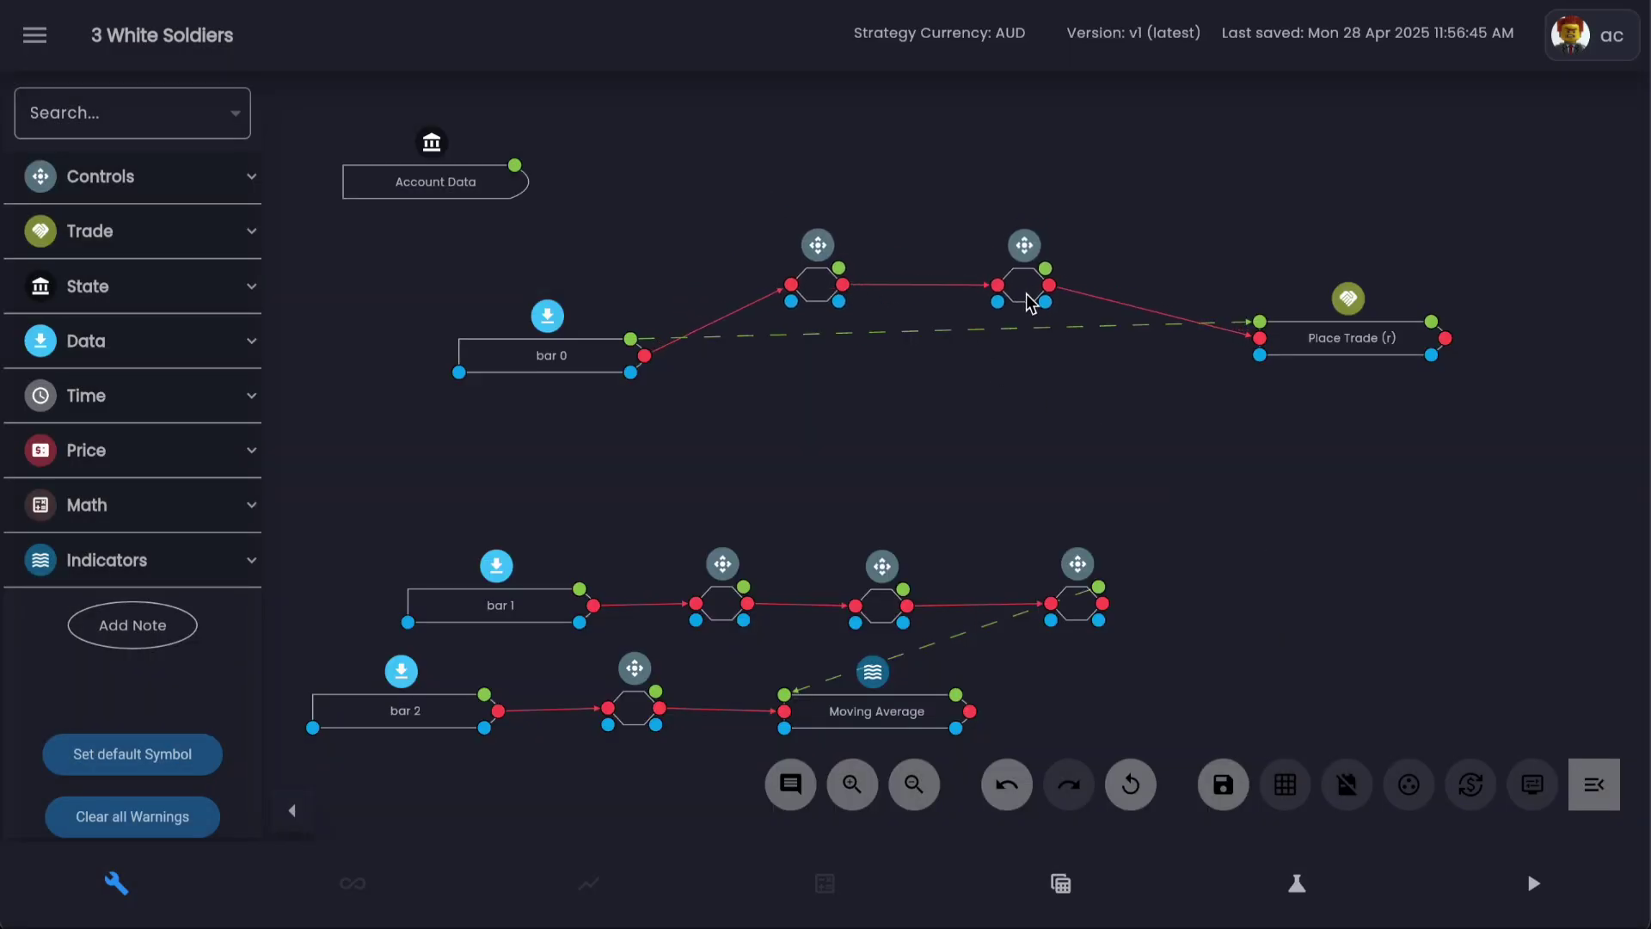
Save the strategy, and undo the serial linking and rearrangement of the two control blocks between bar 0 and Place Trade (r)
{"action": "left_click", "coordinate": [1223, 784]}
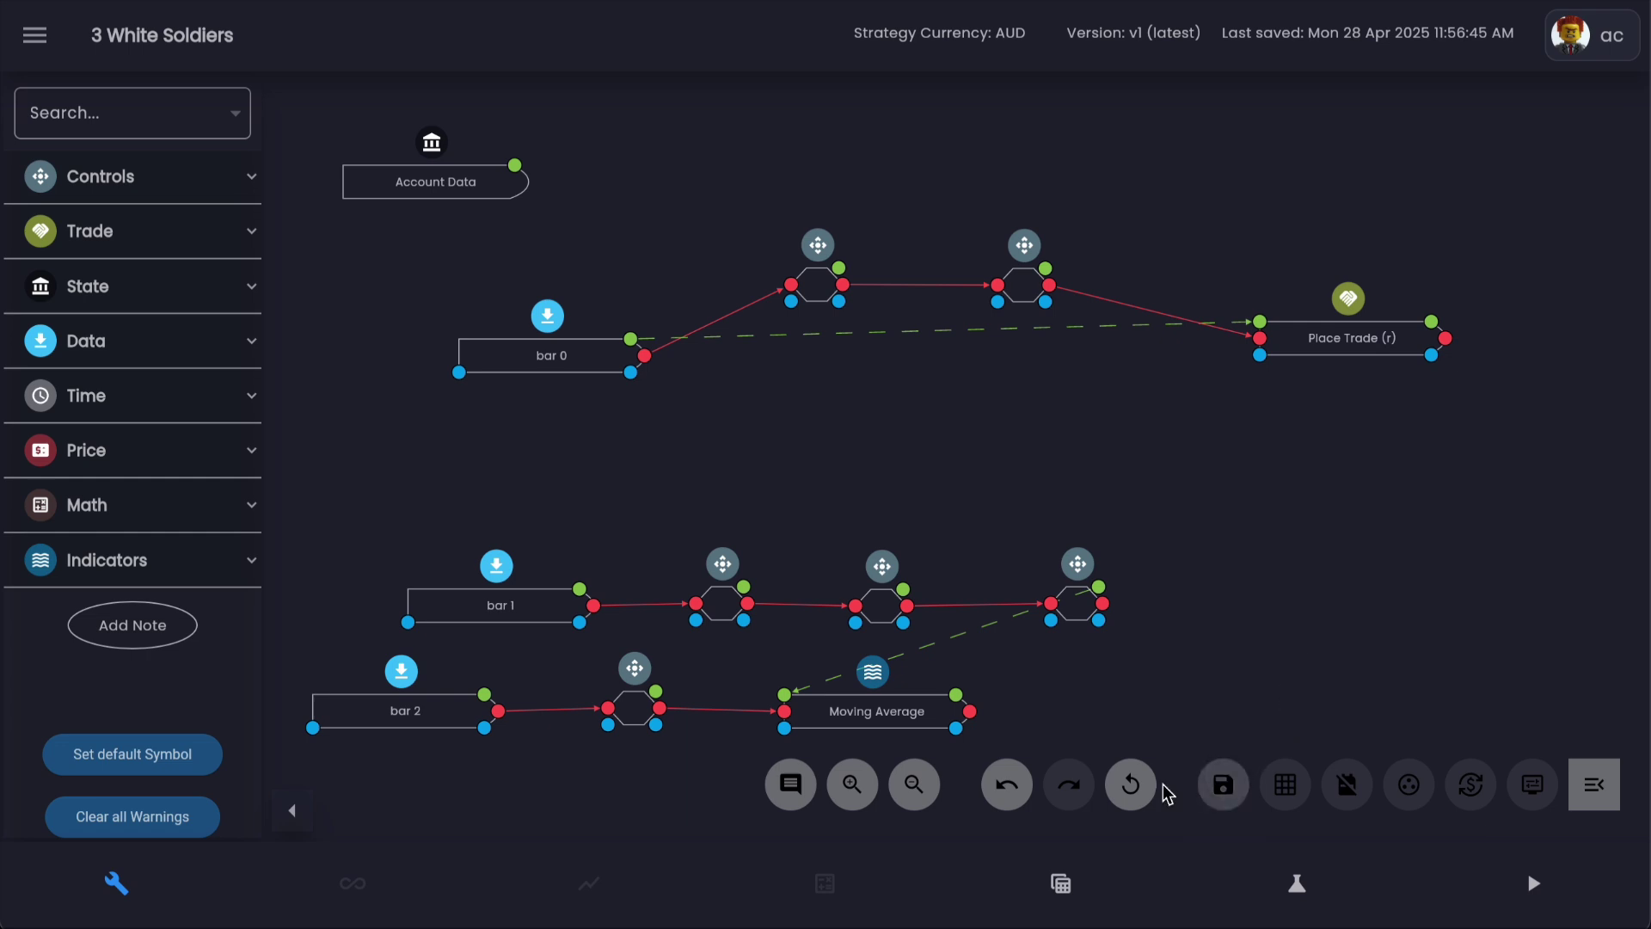
{"action": "left_click", "coordinate": [1008, 784]}
{"action": "left_click", "coordinate": [1008, 785]}
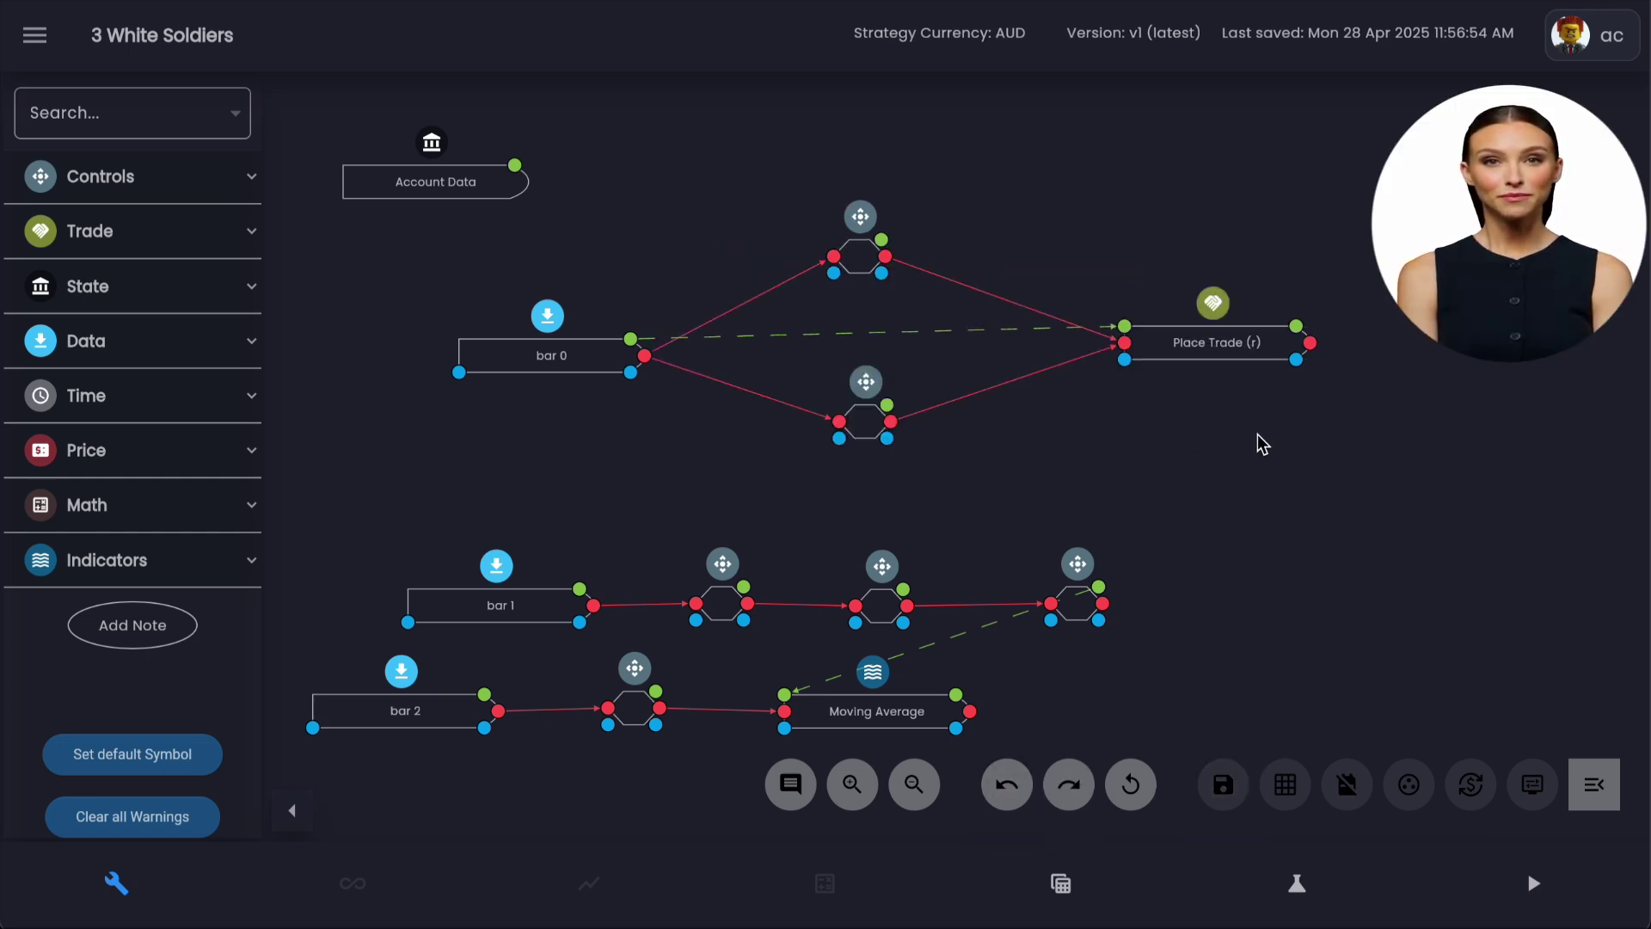
Open the Place Trade (r) configuration and enable Synchronise for its execution dependencies
{"action": "left_click", "coordinate": [1200, 353]}
{"action": "left_click", "coordinate": [1149, 310]}
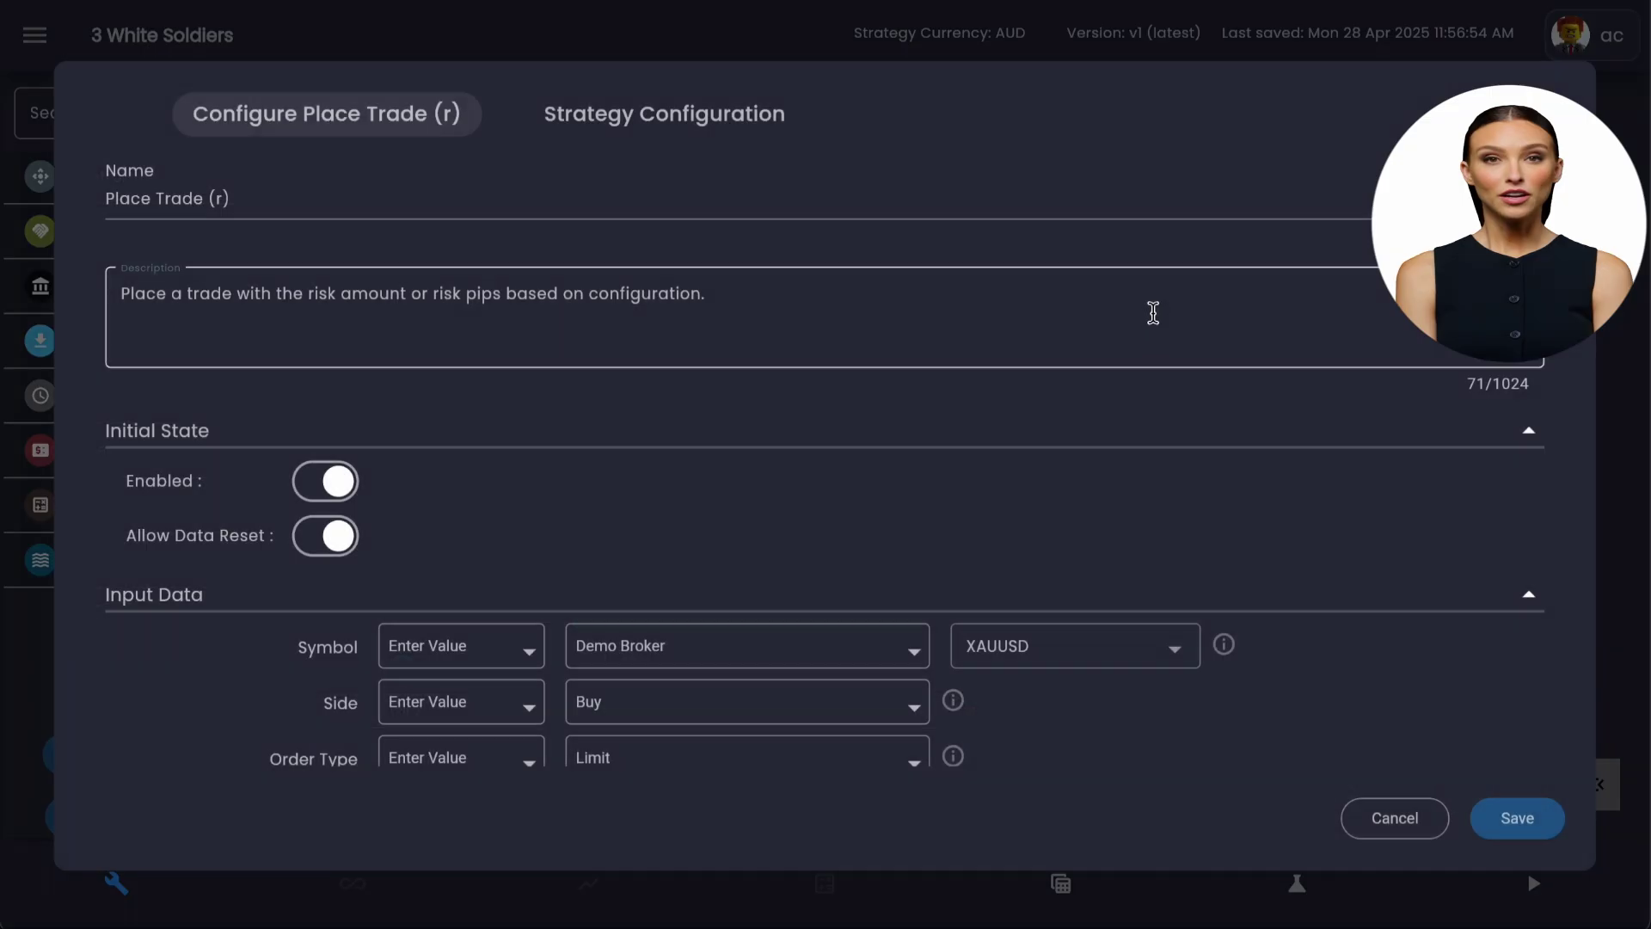
{"action": "scroll", "coordinate": [659, 456], "scroll_direction": "down", "scroll_amount": 1}
{"action": "left_click", "coordinate": [683, 389]}
{"action": "left_click", "coordinate": [690, 441]}
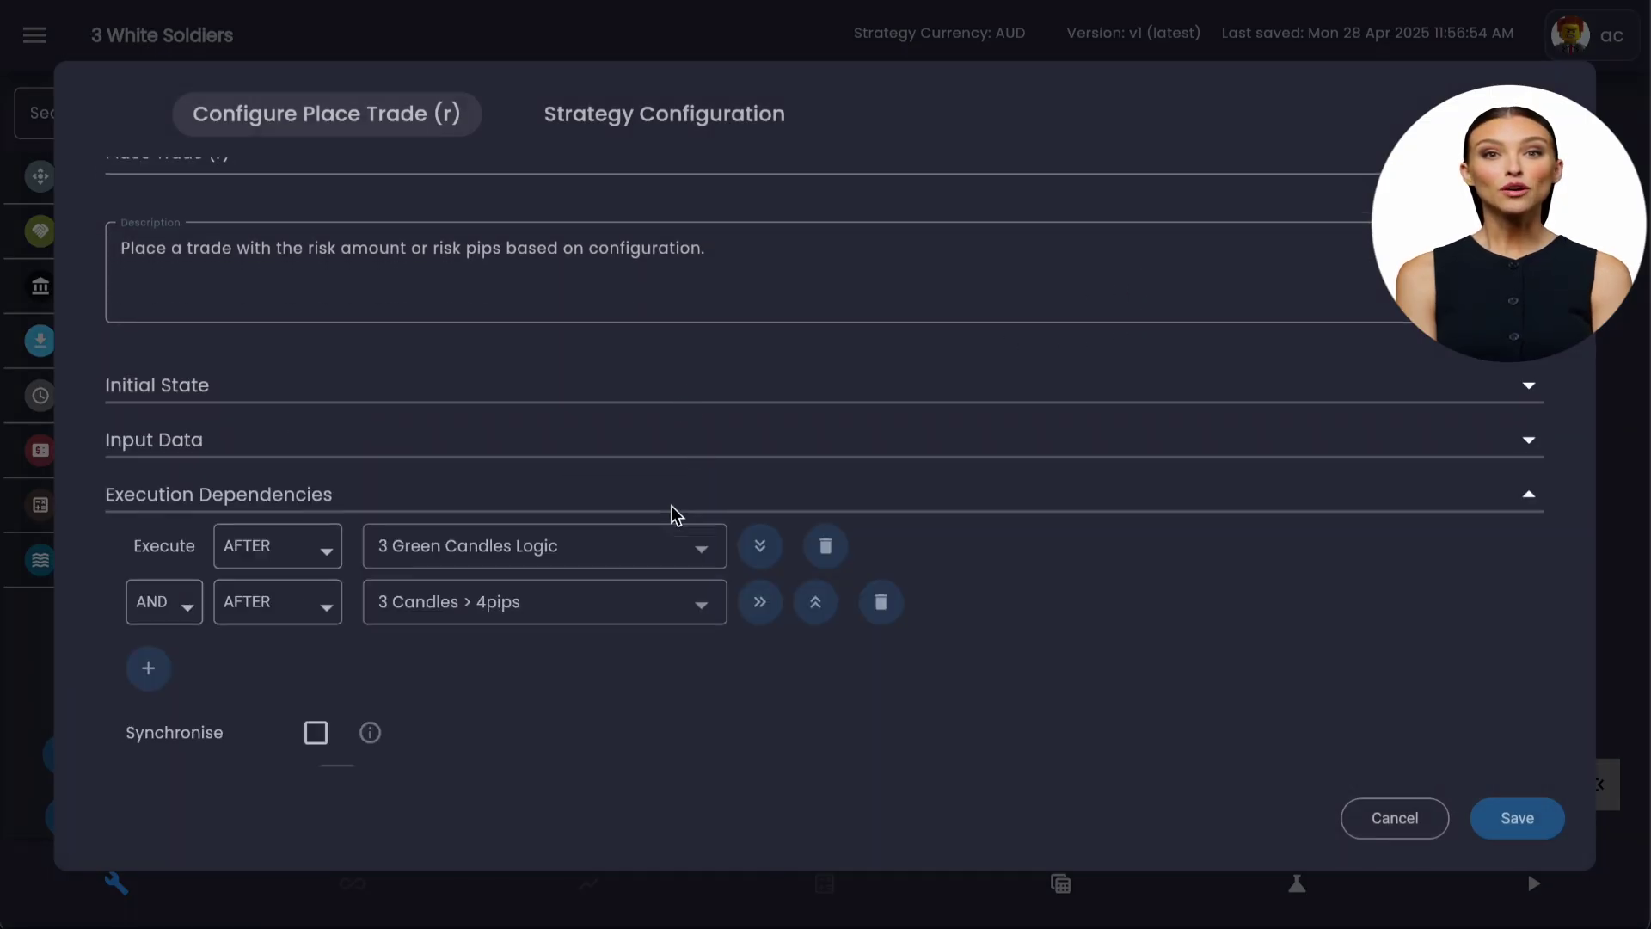
{"action": "scroll", "coordinate": [673, 506], "scroll_direction": "down", "scroll_amount": 2}
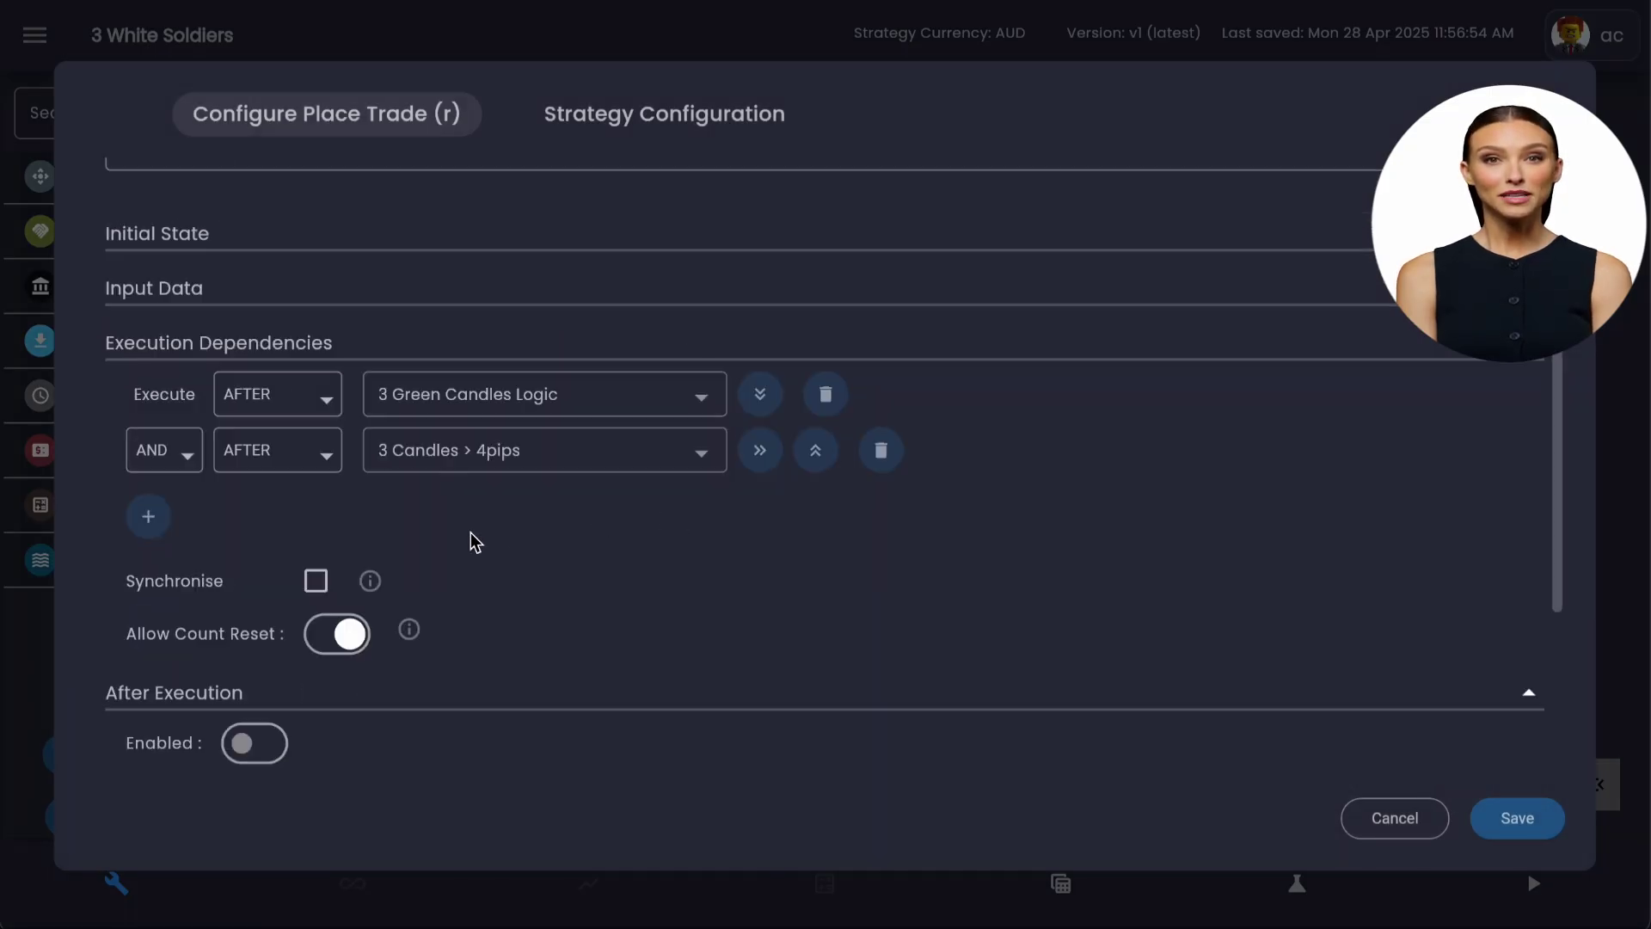
{"action": "left_click", "coordinate": [316, 585]}
Enable the After Execution setting of Place Trade (r) and save the configuration
{"action": "scroll", "coordinate": [885, 530], "scroll_direction": "down", "scroll_amount": 1}
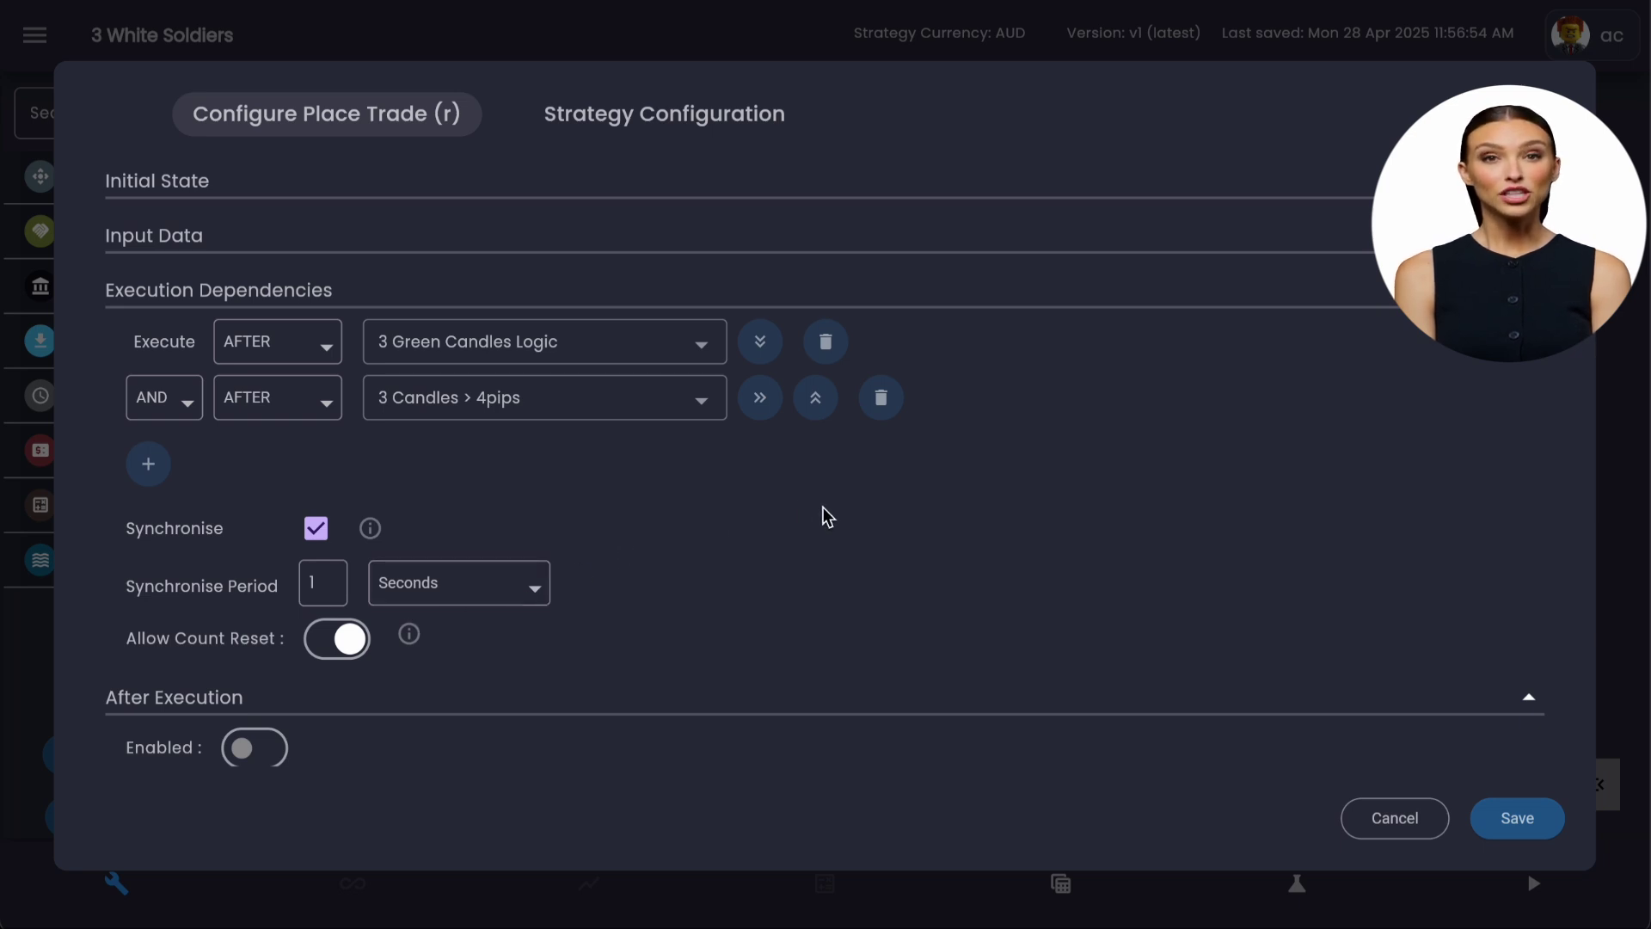
{"action": "scroll", "coordinate": [827, 496], "scroll_direction": "down", "scroll_amount": 2}
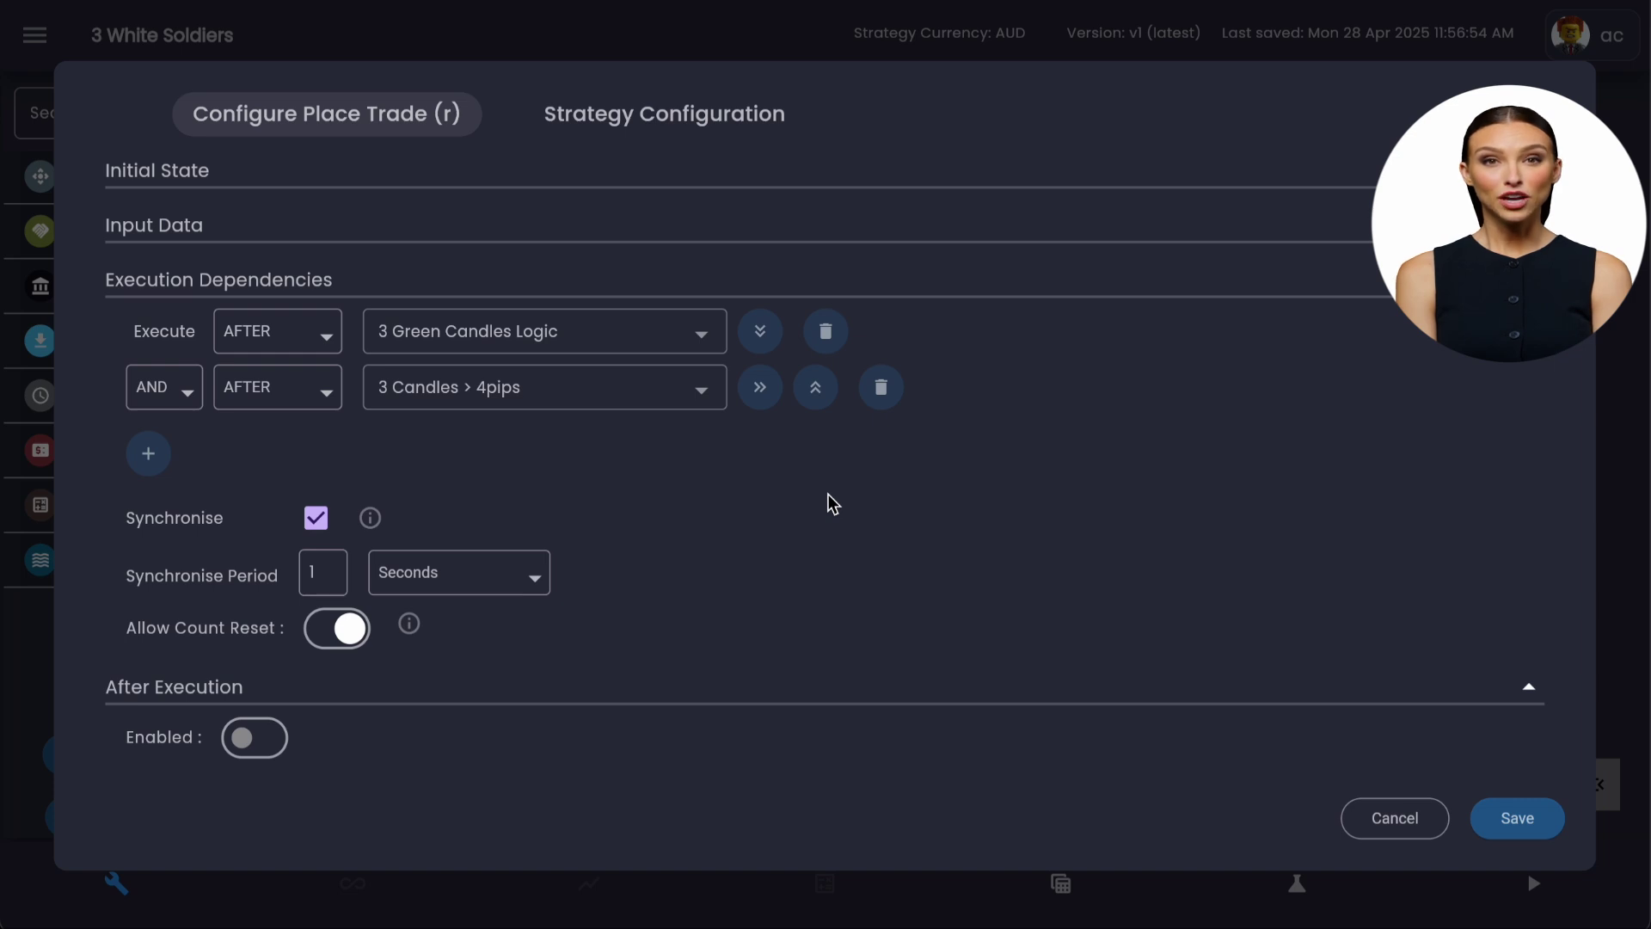
{"action": "scroll", "coordinate": [831, 497], "scroll_direction": "down", "scroll_amount": 1}
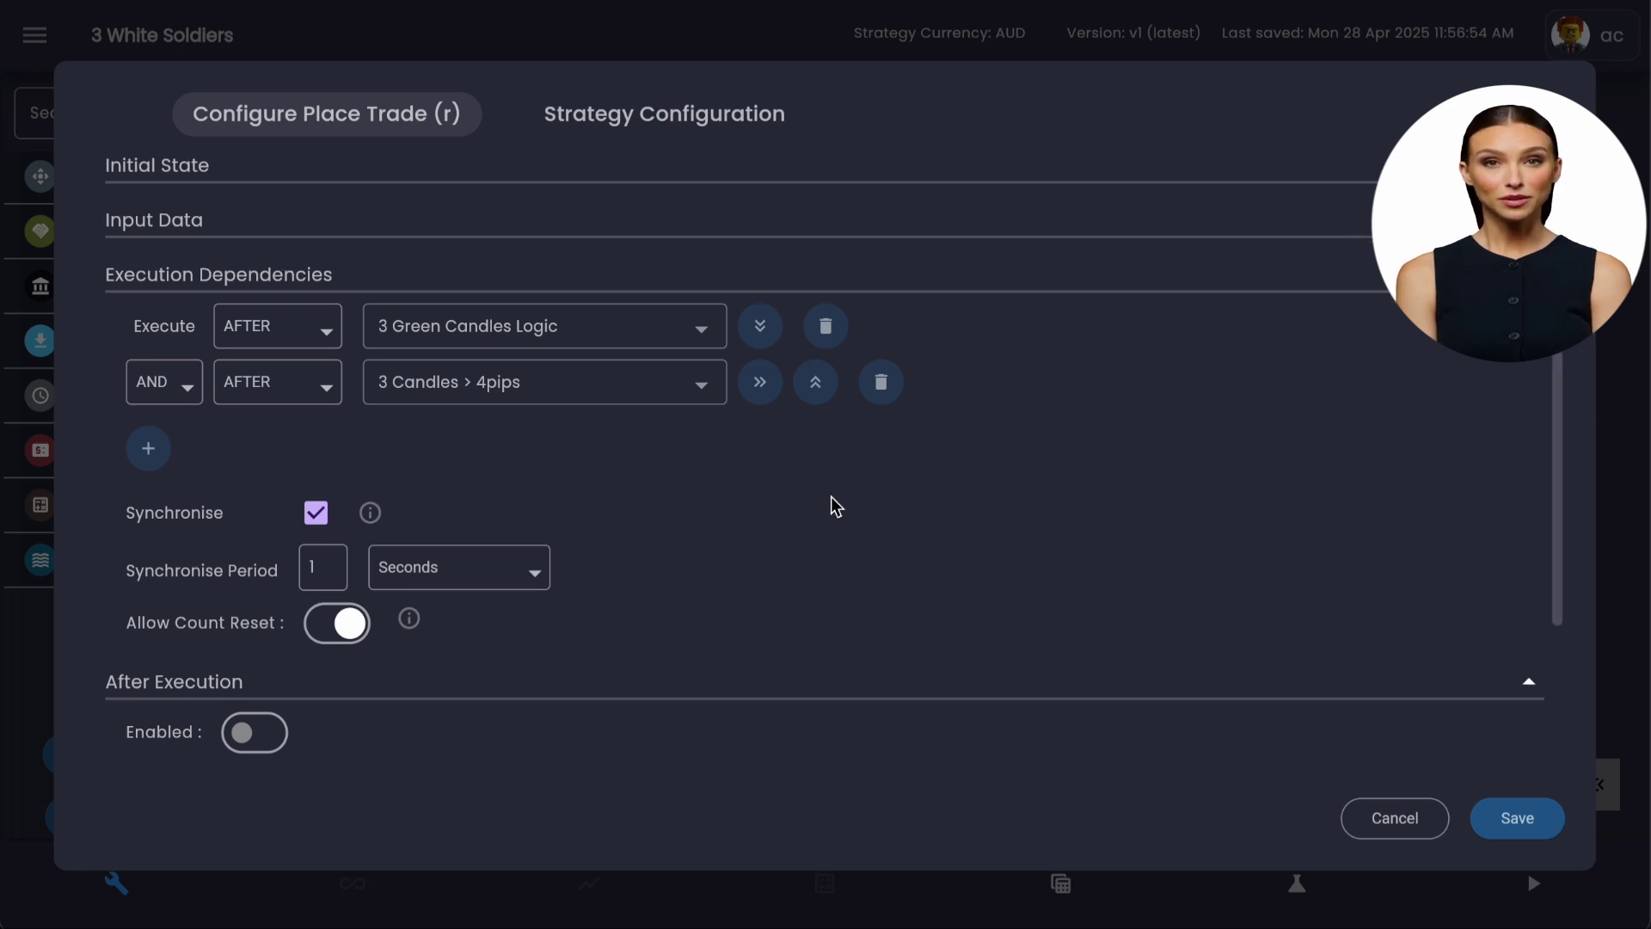
{"action": "scroll", "coordinate": [831, 498], "scroll_direction": "down", "scroll_amount": 1}
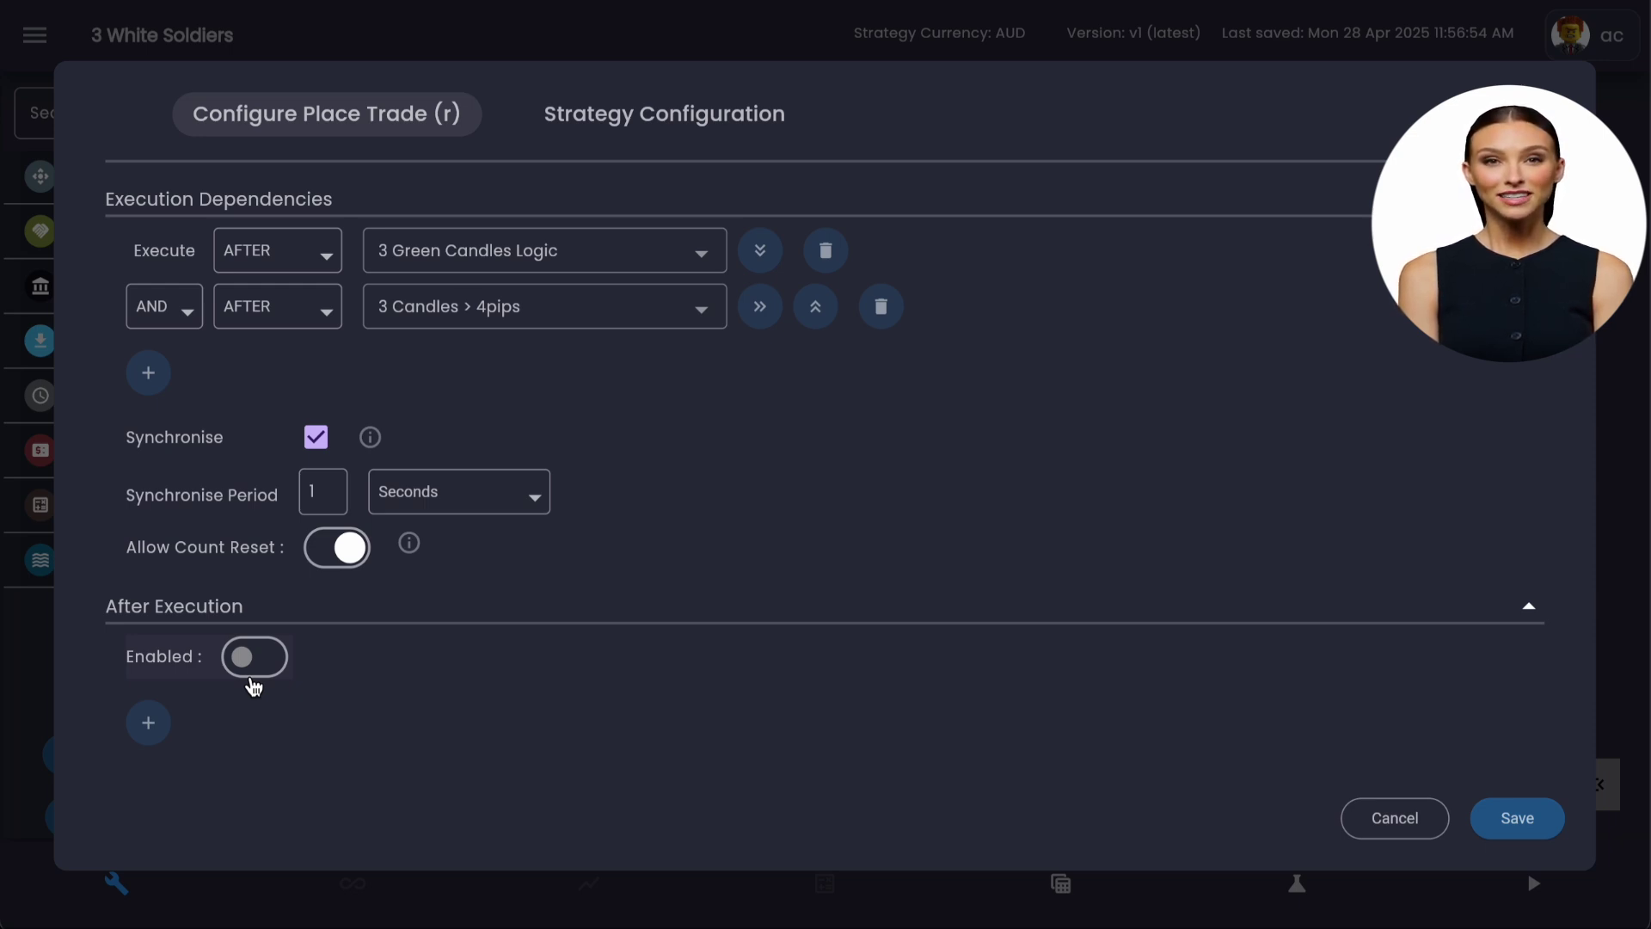
{"action": "left_click", "coordinate": [256, 680]}
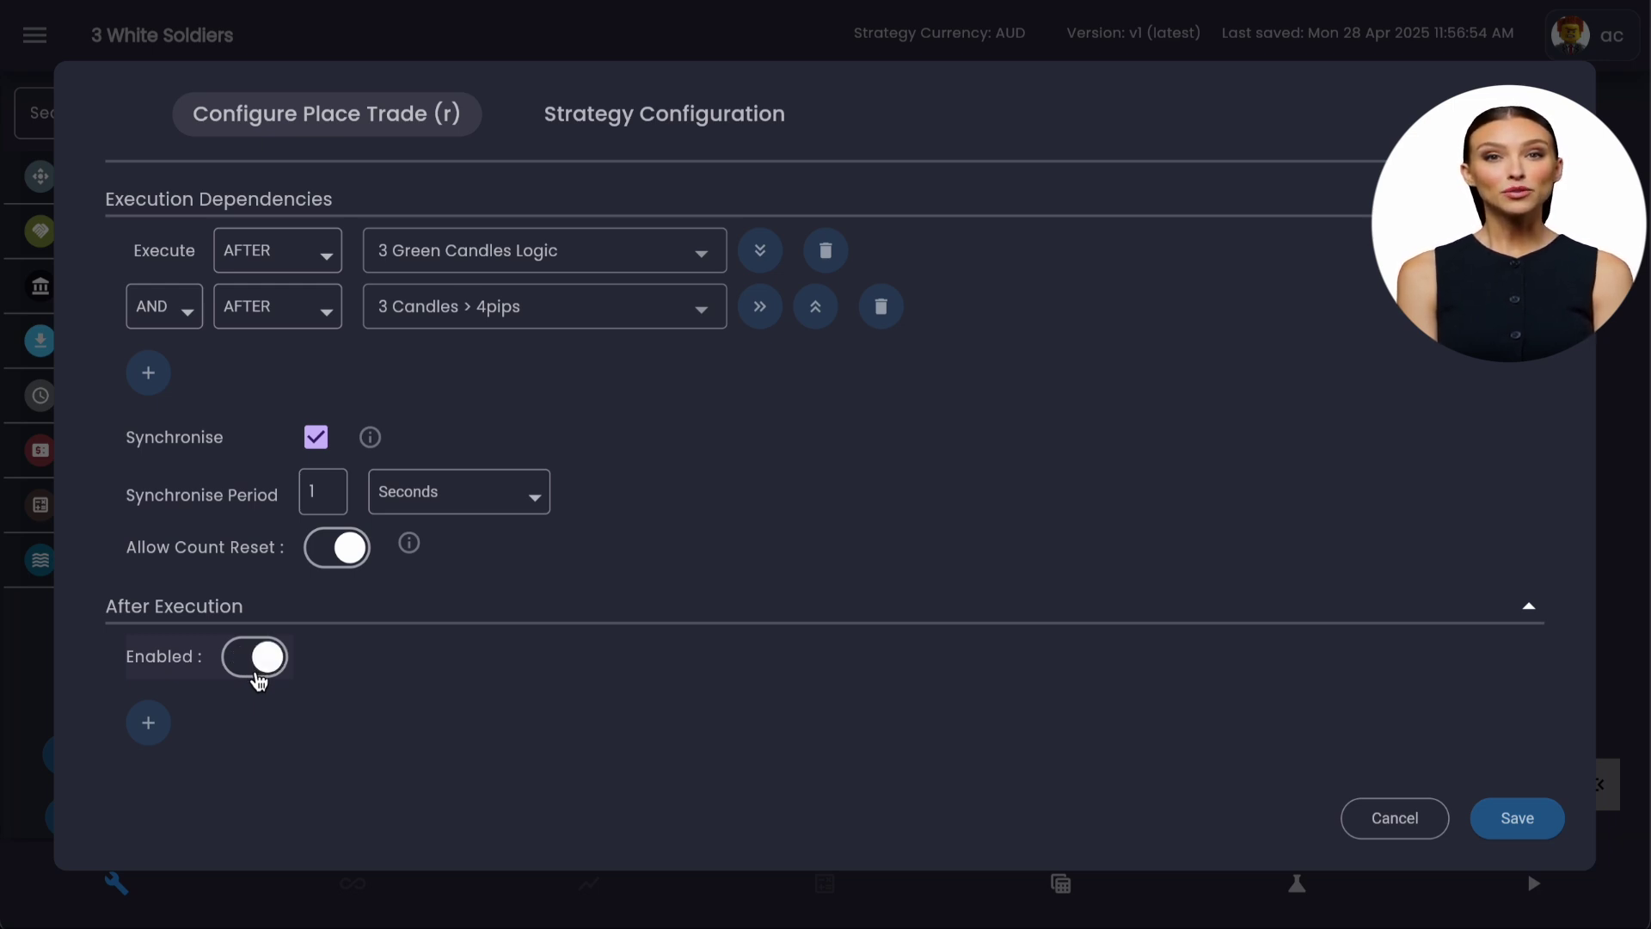
{"action": "left_click", "coordinate": [1495, 831]}
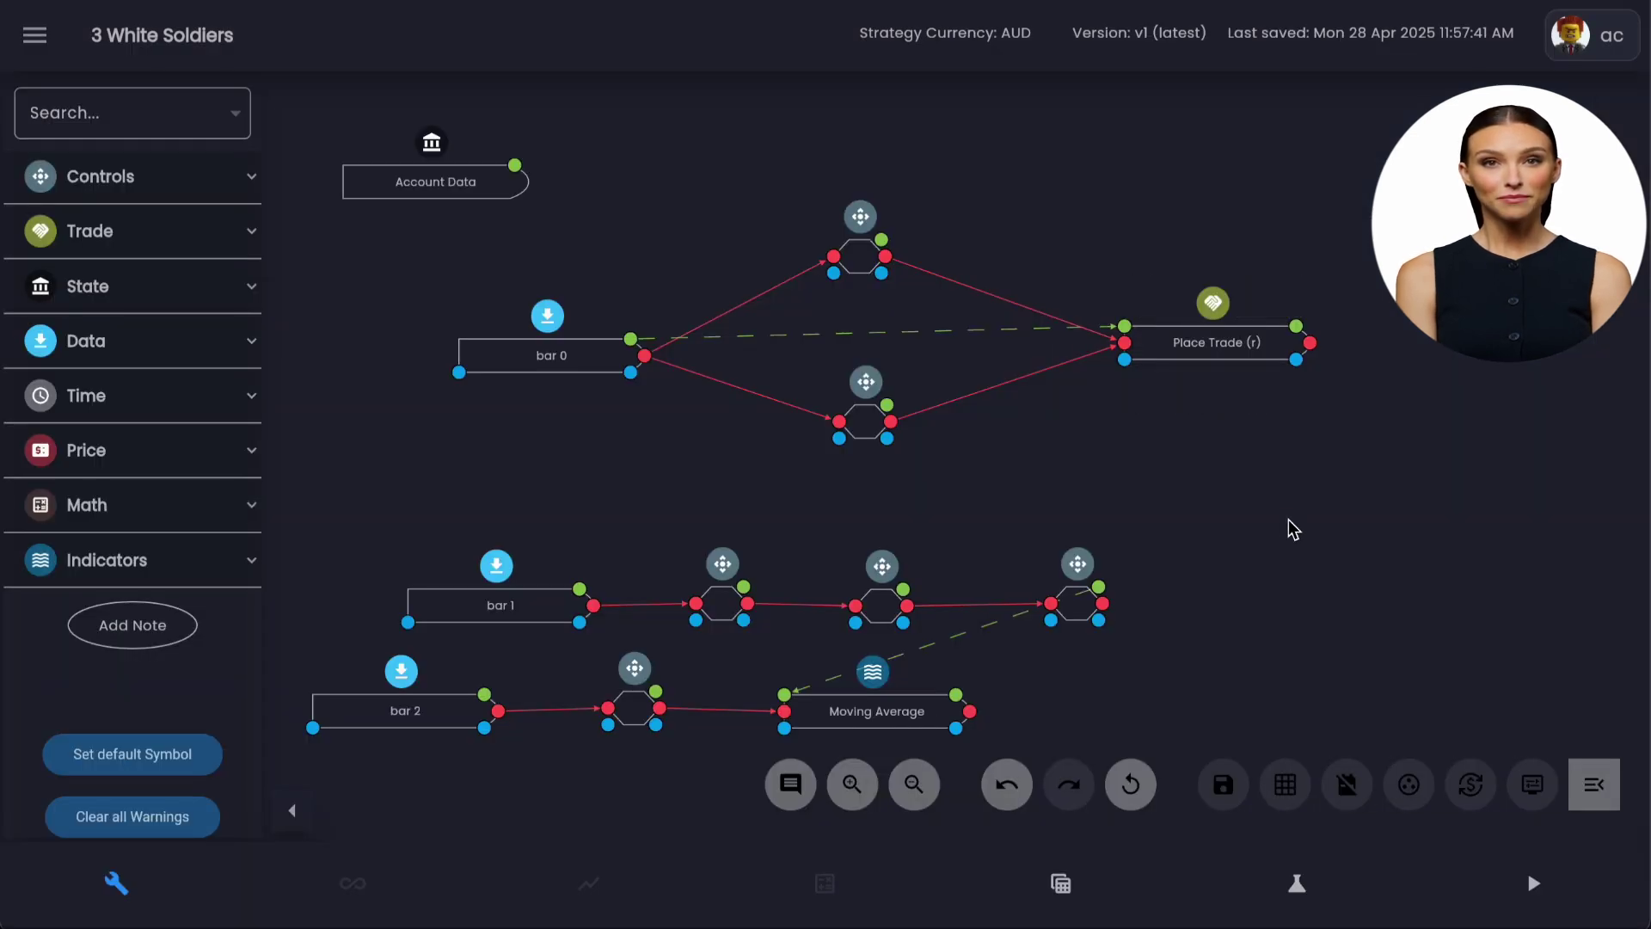
Reopen the Place Trade (r) configuration and set the 3 Green Candles Logic execution dependency to EVERY
{"action": "left_click", "coordinate": [1145, 296]}
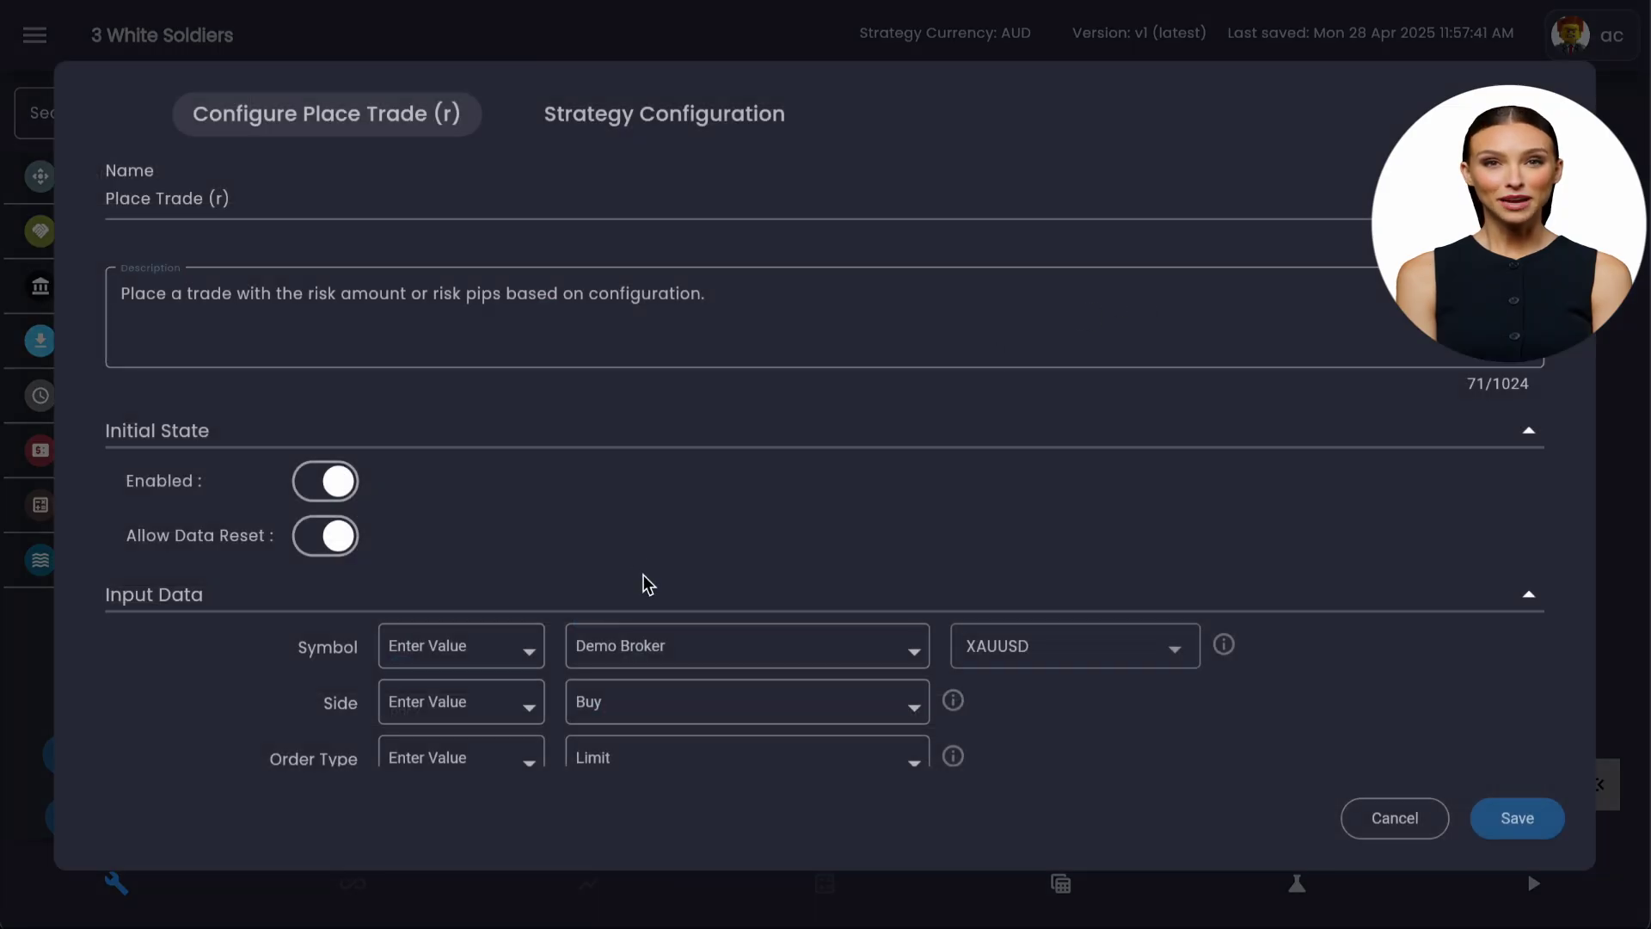
{"action": "left_click", "coordinate": [612, 441]}
{"action": "left_click", "coordinate": [624, 478]}
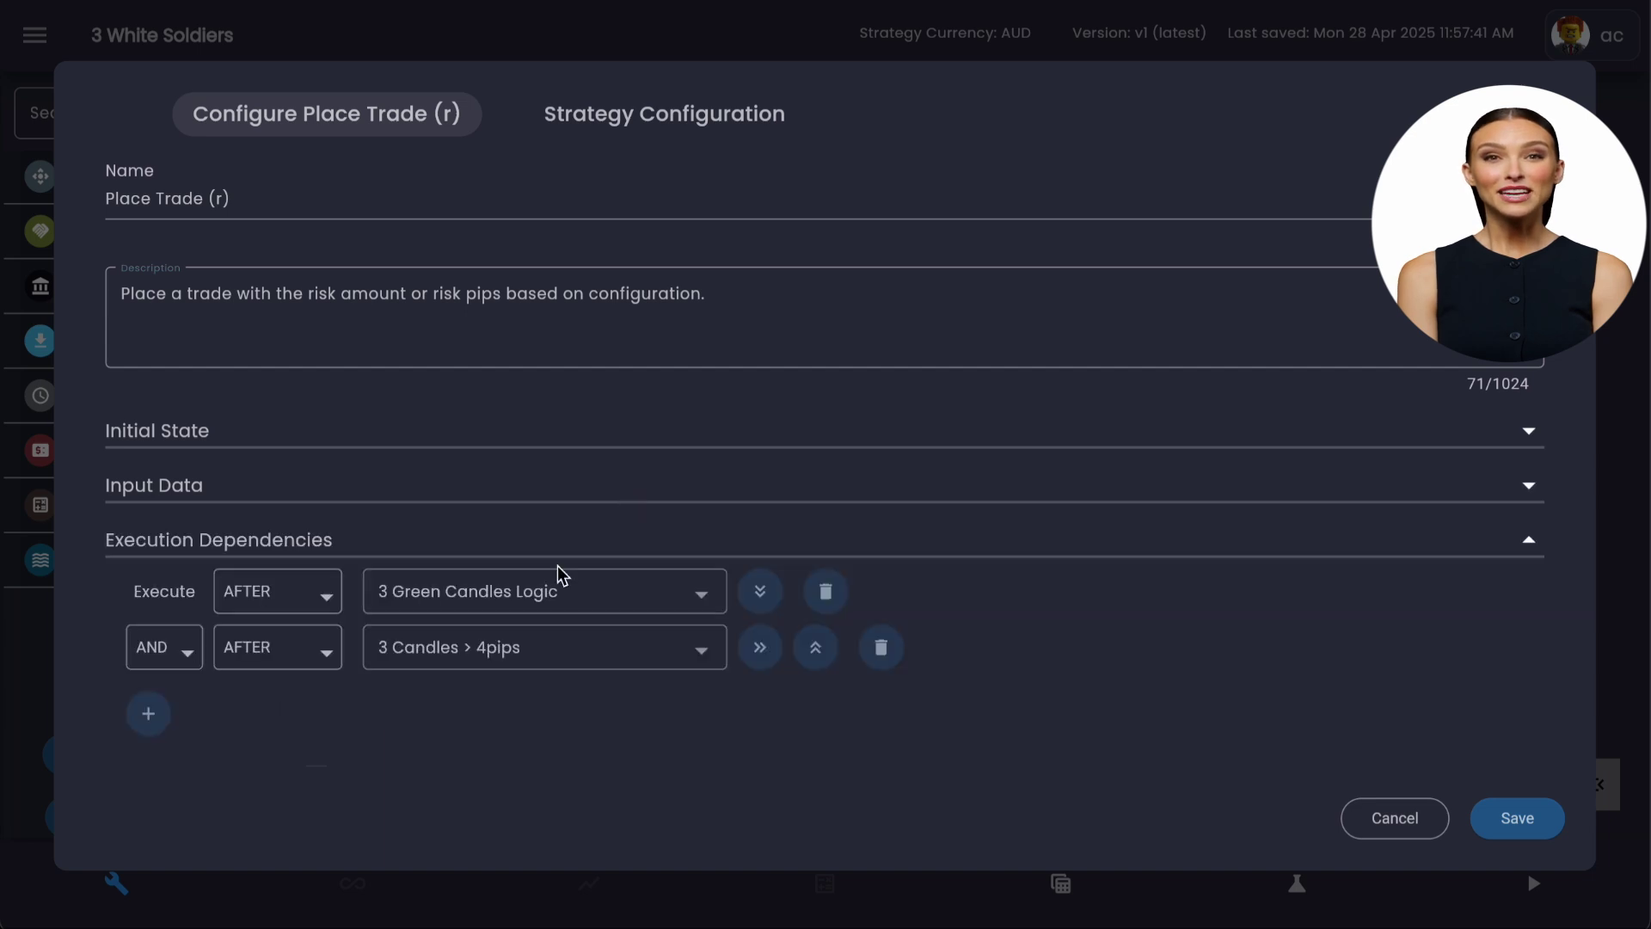
{"action": "left_click", "coordinate": [284, 590]}
{"action": "left_click", "coordinate": [277, 526]}
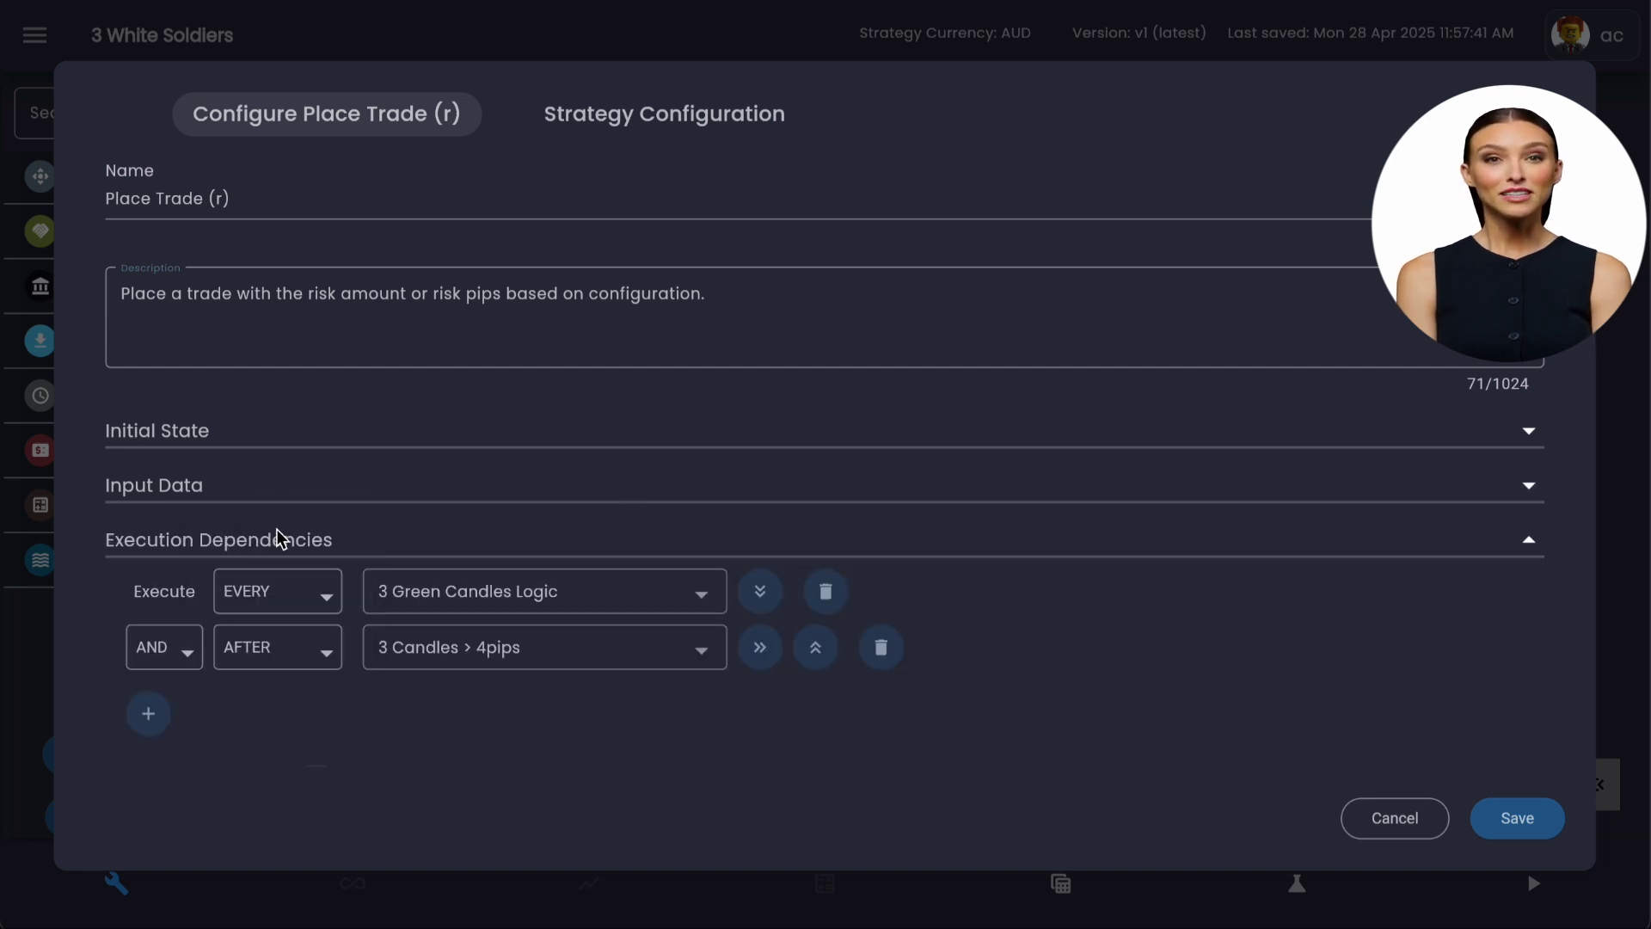
Replace the second execution dependency with a new AND EVERY condition on 3 Candles > 4pips, and save the configuration
{"action": "left_click", "coordinate": [881, 647]}
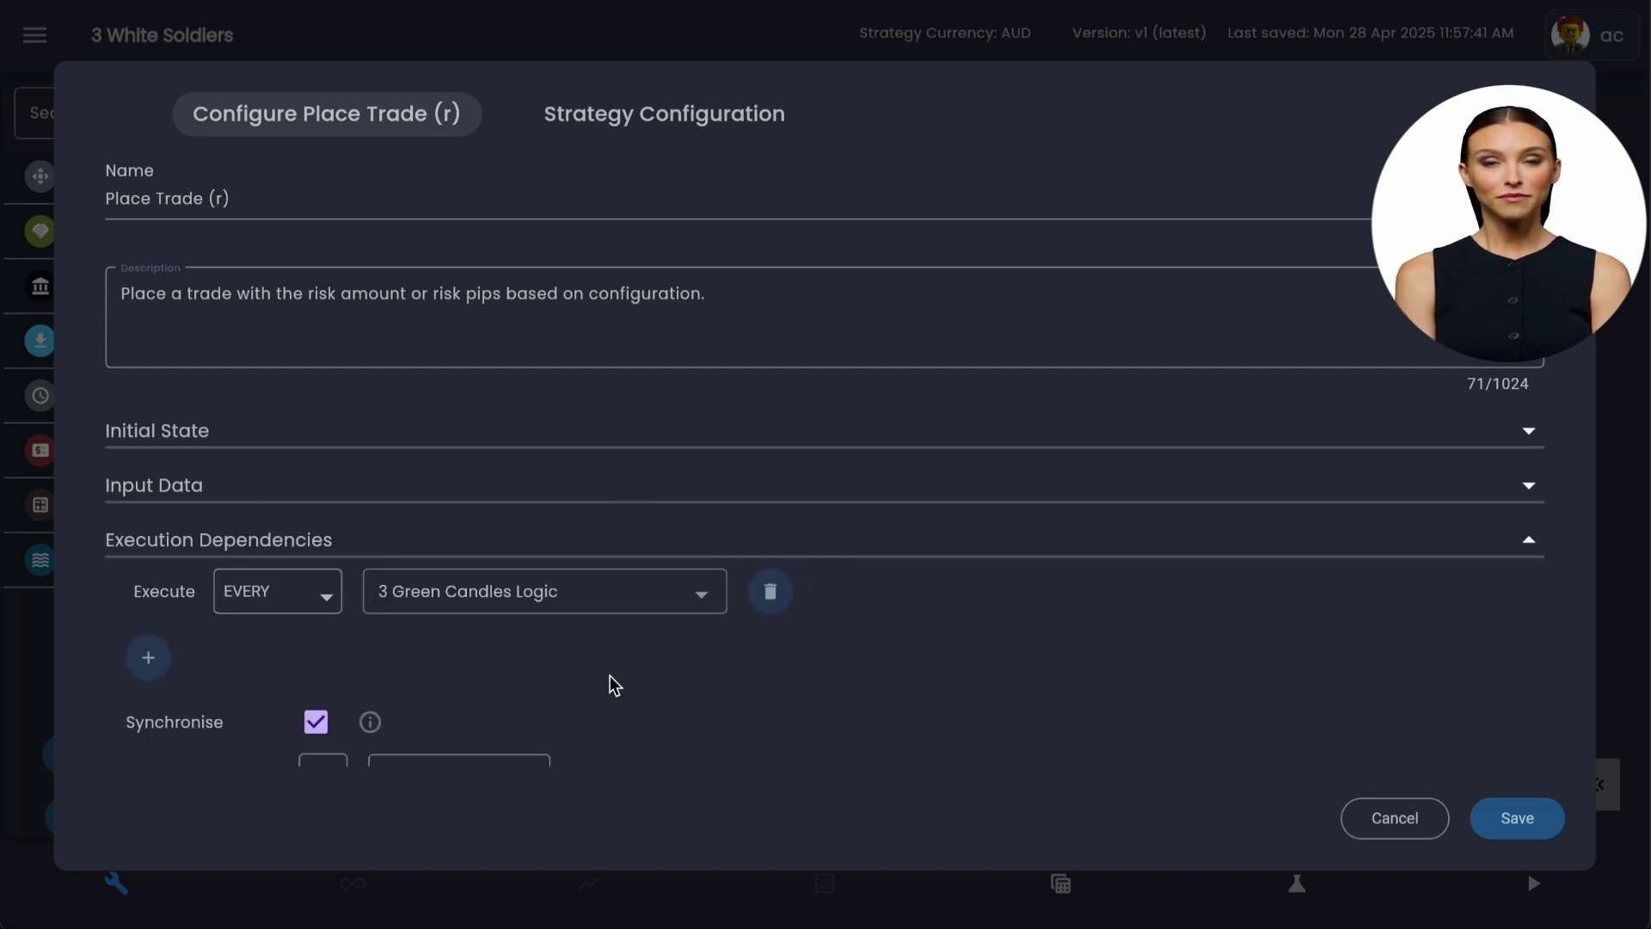
{"action": "left_click", "coordinate": [151, 660]}
{"action": "left_click", "coordinate": [269, 659]}
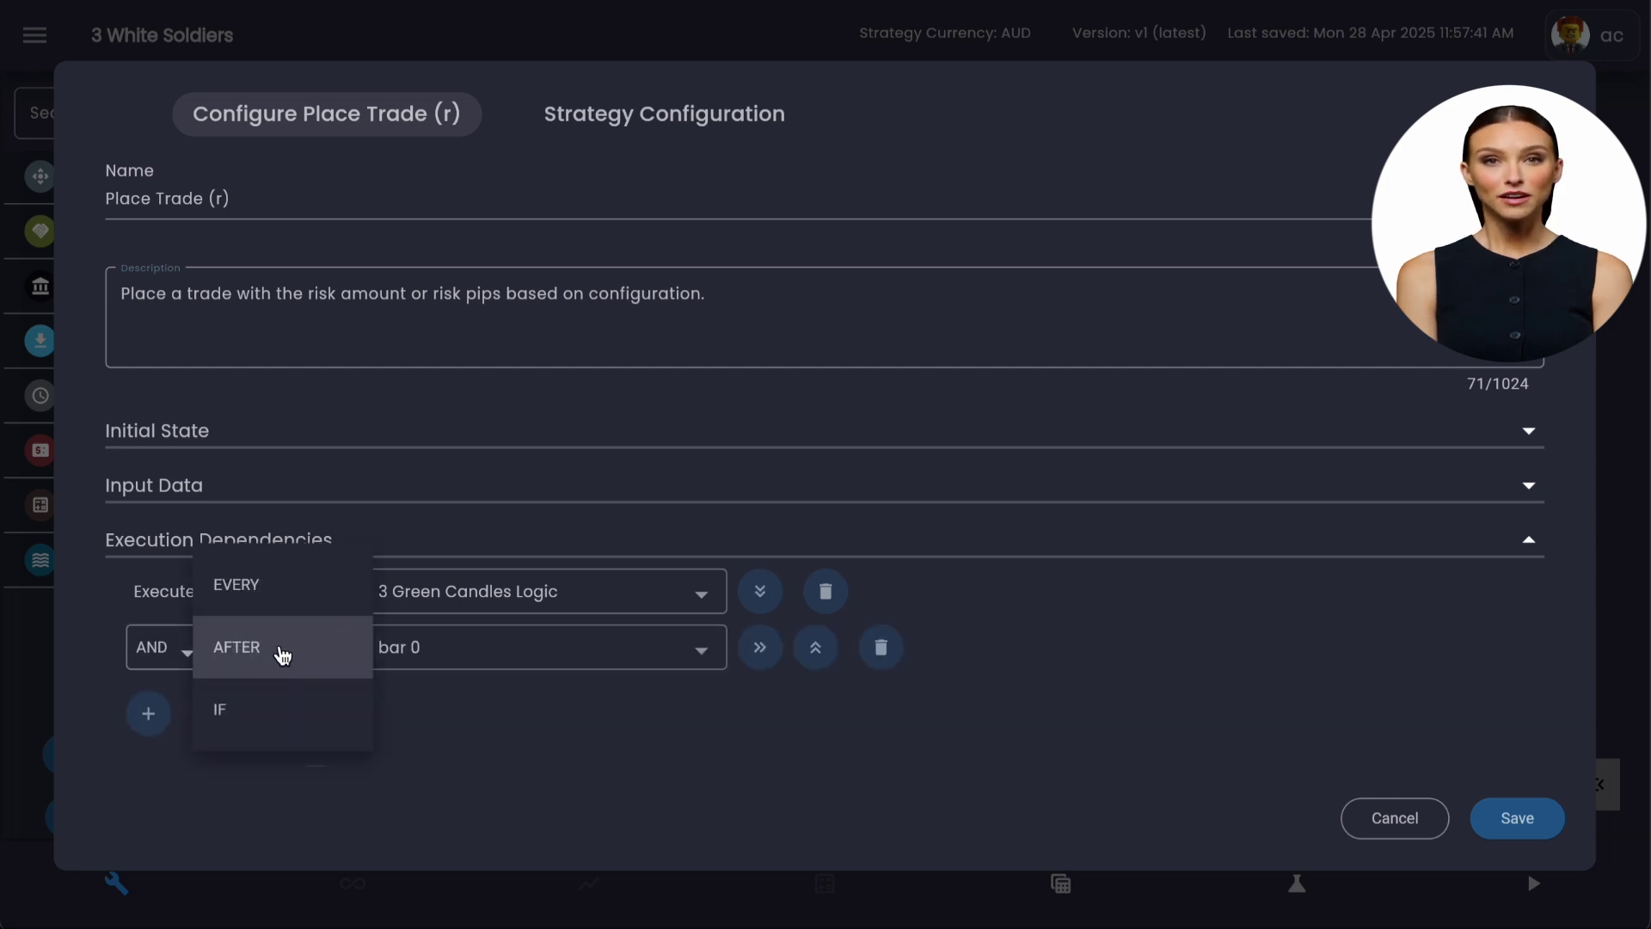
{"action": "left_click", "coordinate": [295, 582]}
{"action": "left_click", "coordinate": [453, 653]}
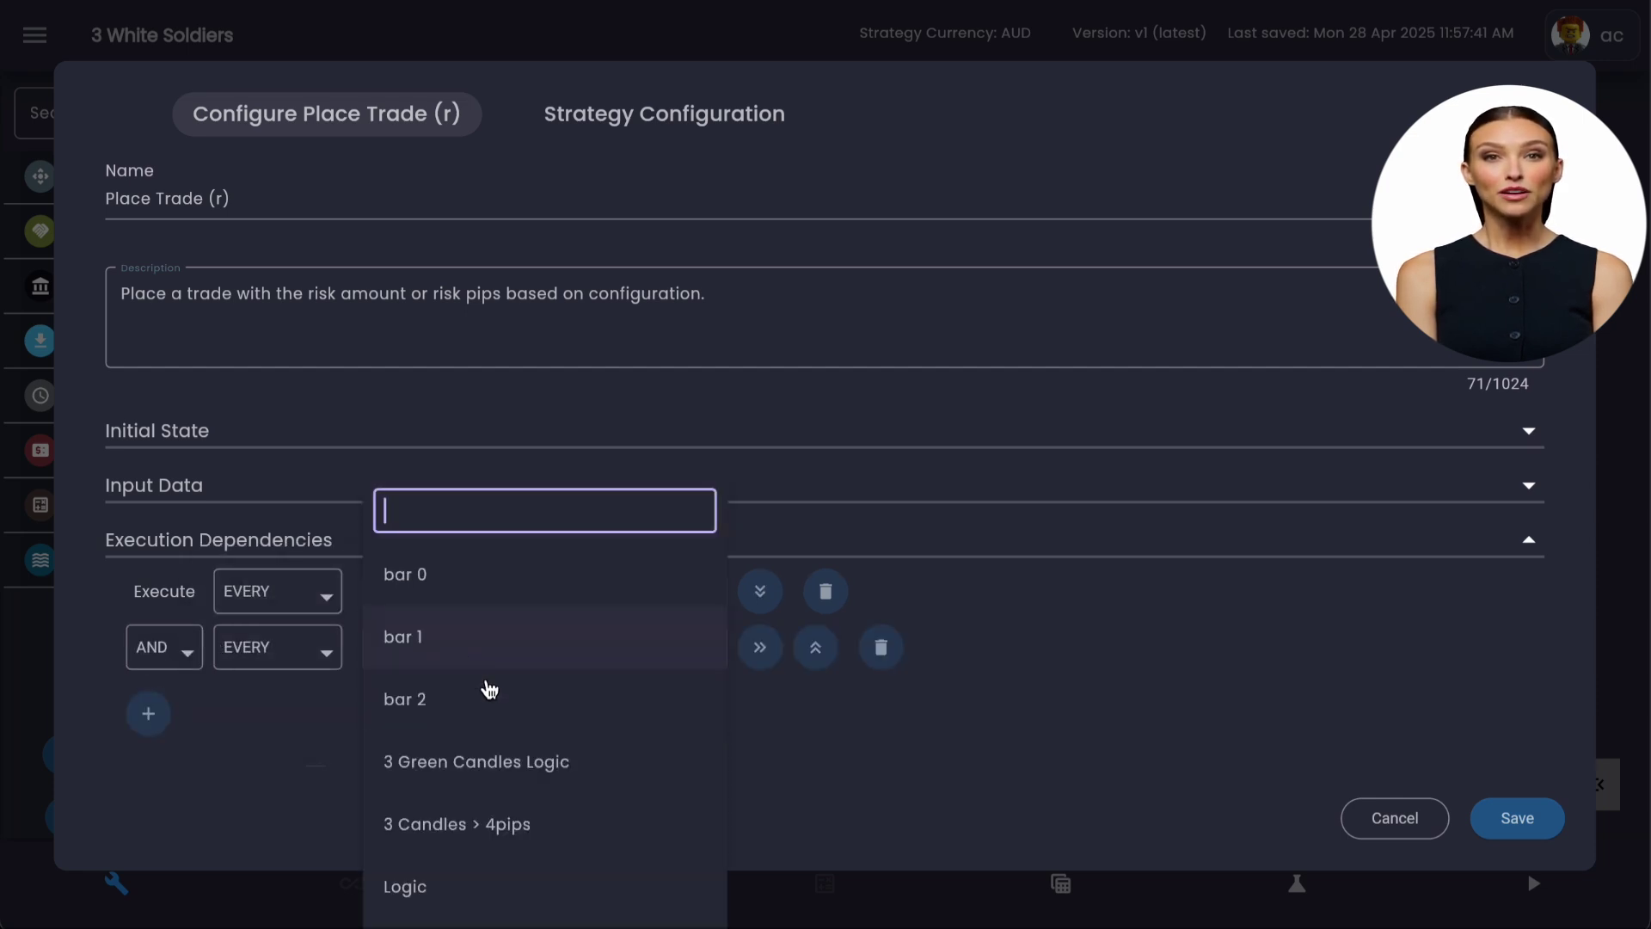
{"action": "left_click", "coordinate": [630, 819]}
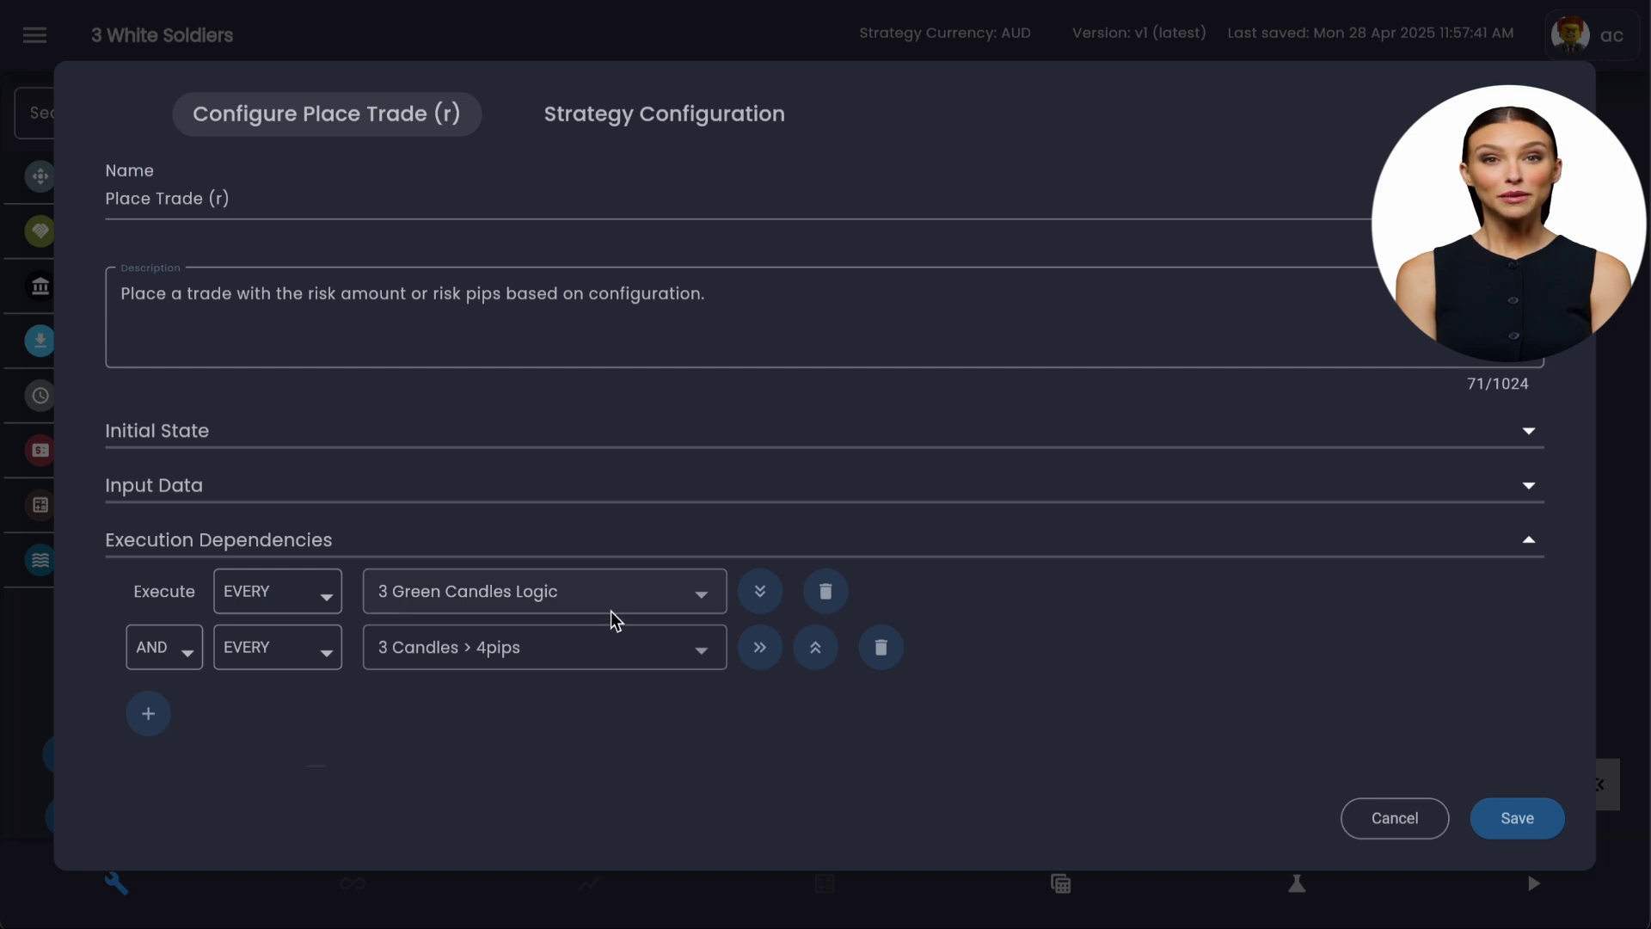
{"action": "scroll", "coordinate": [1080, 619], "scroll_direction": "down", "scroll_amount": 2}
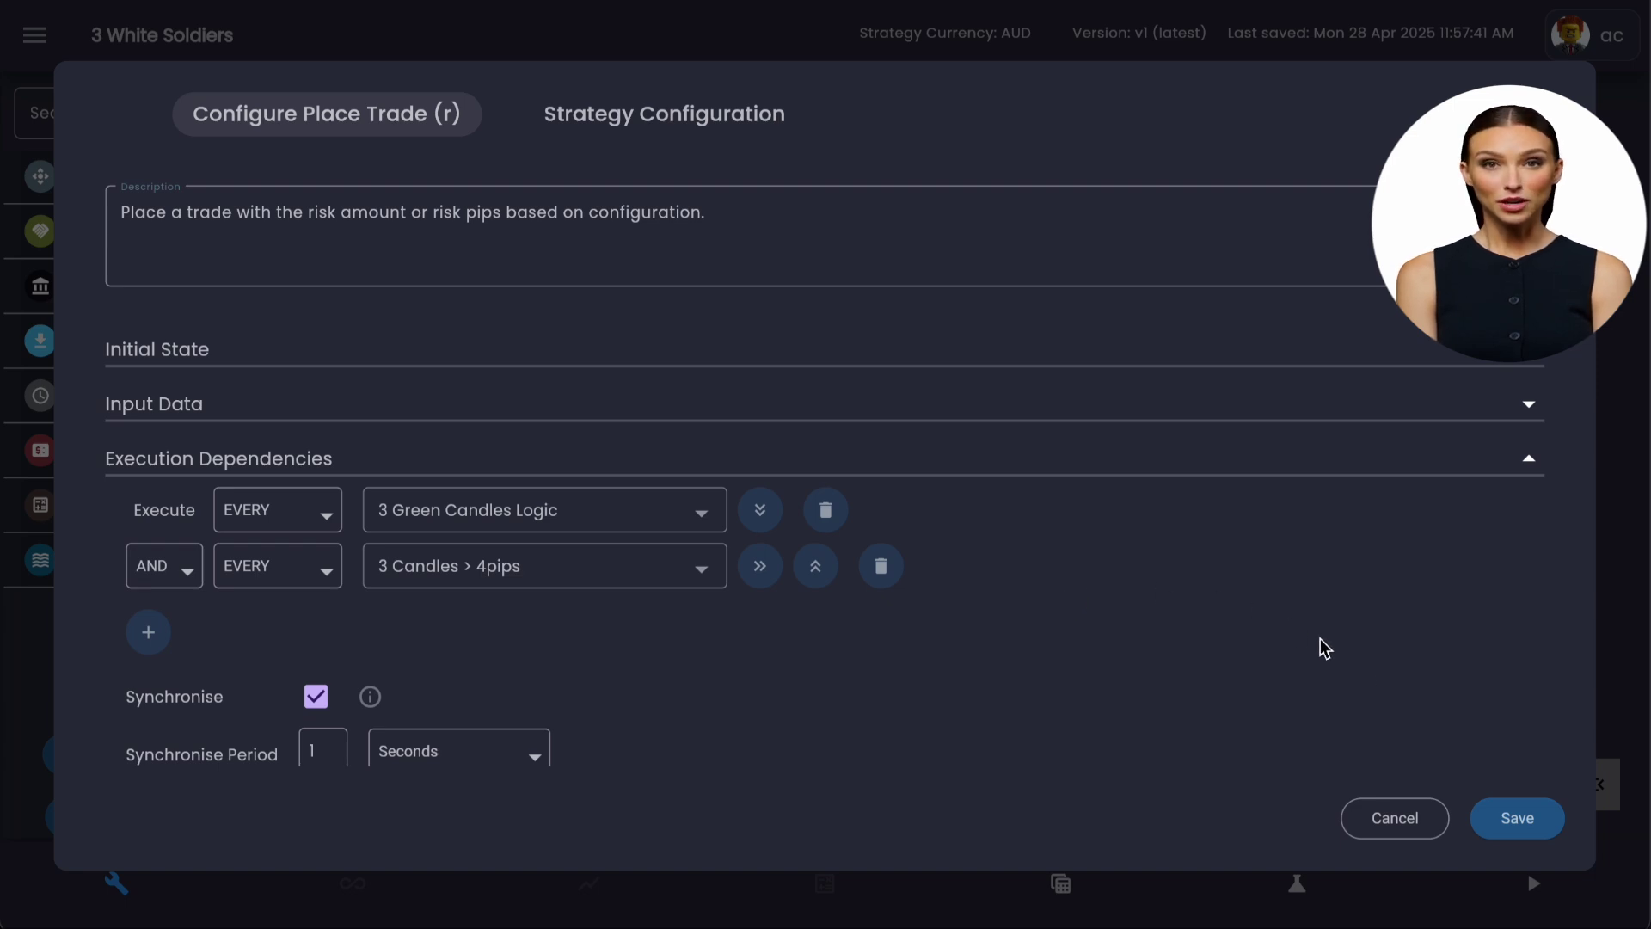
{"action": "left_click", "coordinate": [1542, 820]}
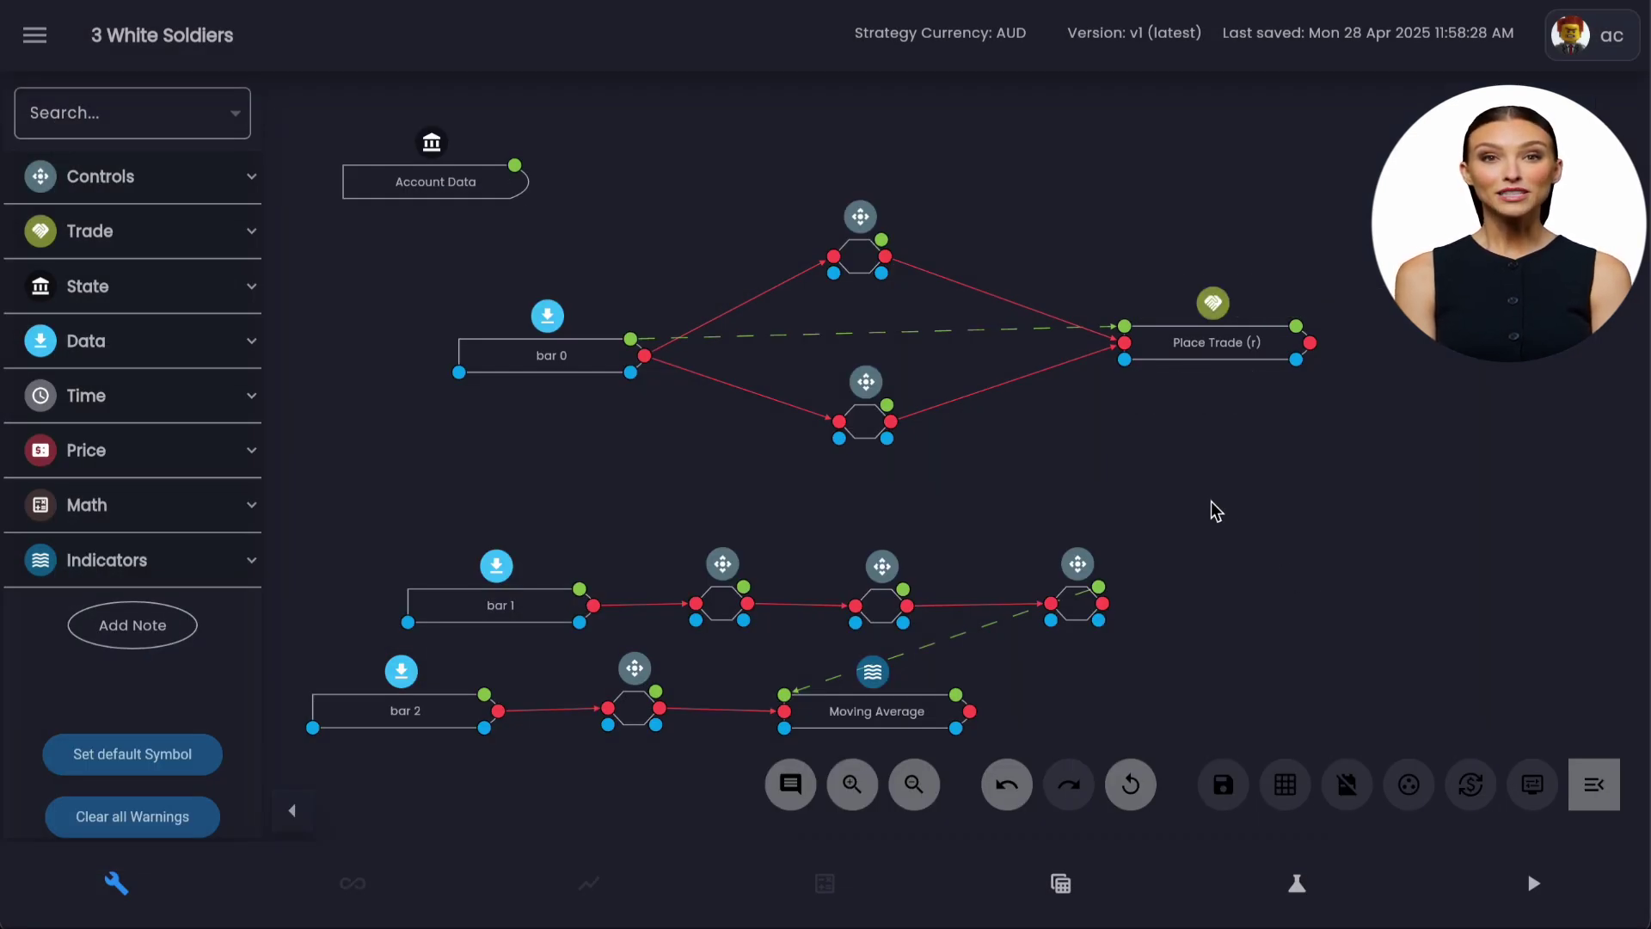
Review the execution dependencies and synchronise settings of Place Trade (r), and close the configuration without saving
{"action": "mouse_move", "coordinate": [871, 221]}
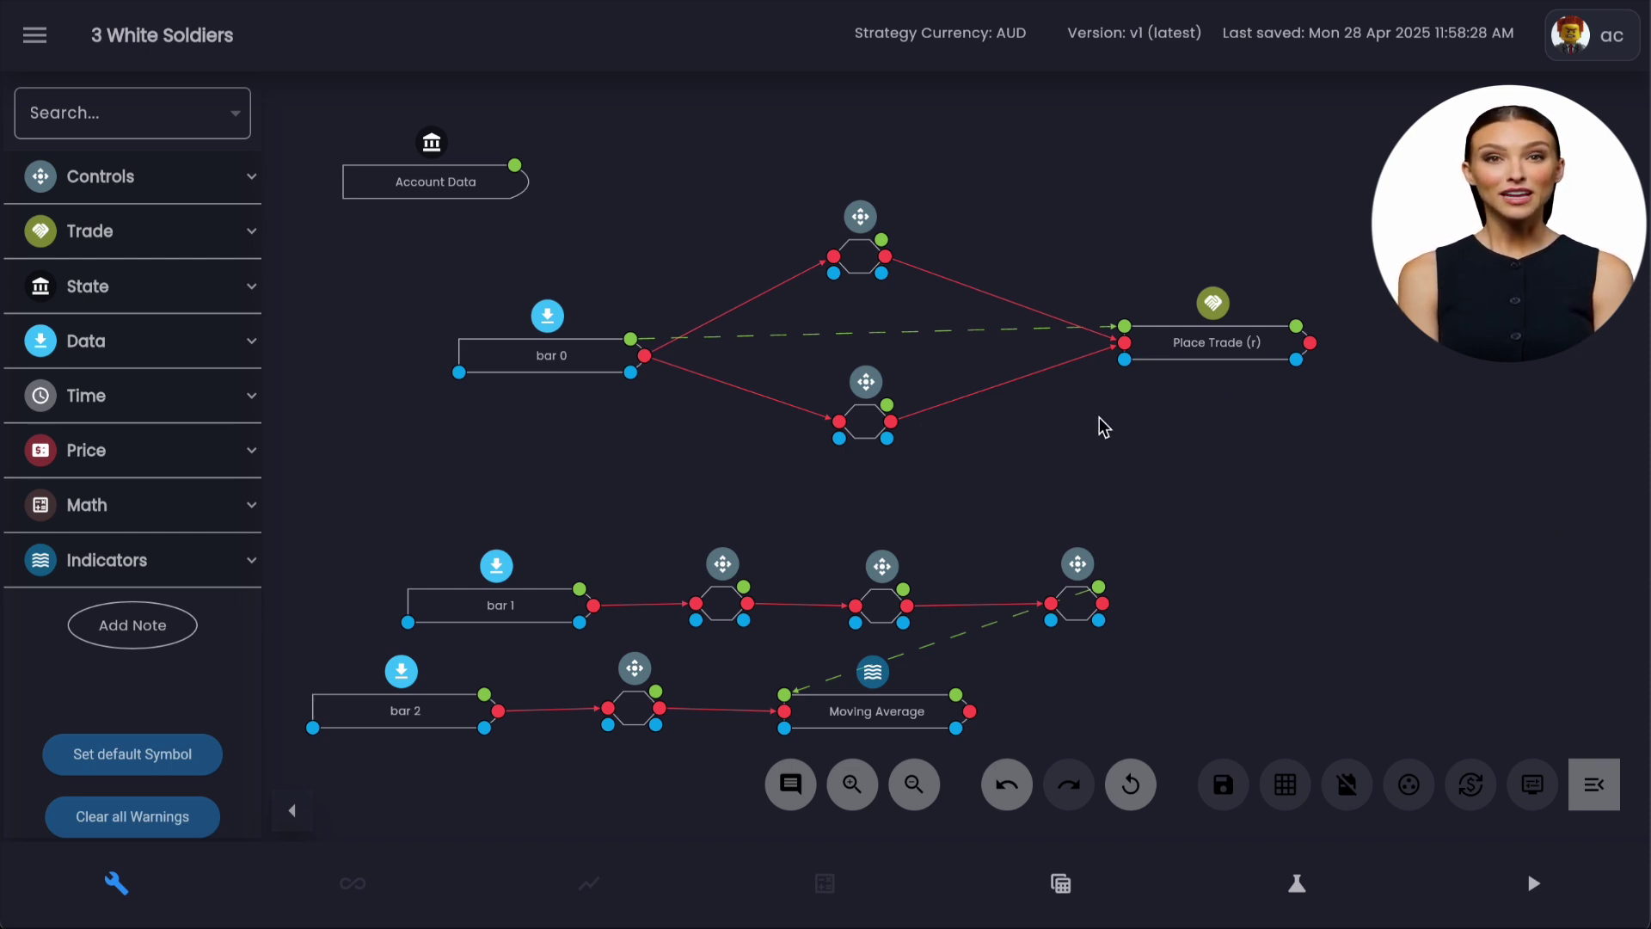
{"action": "left_click", "coordinate": [1172, 355]}
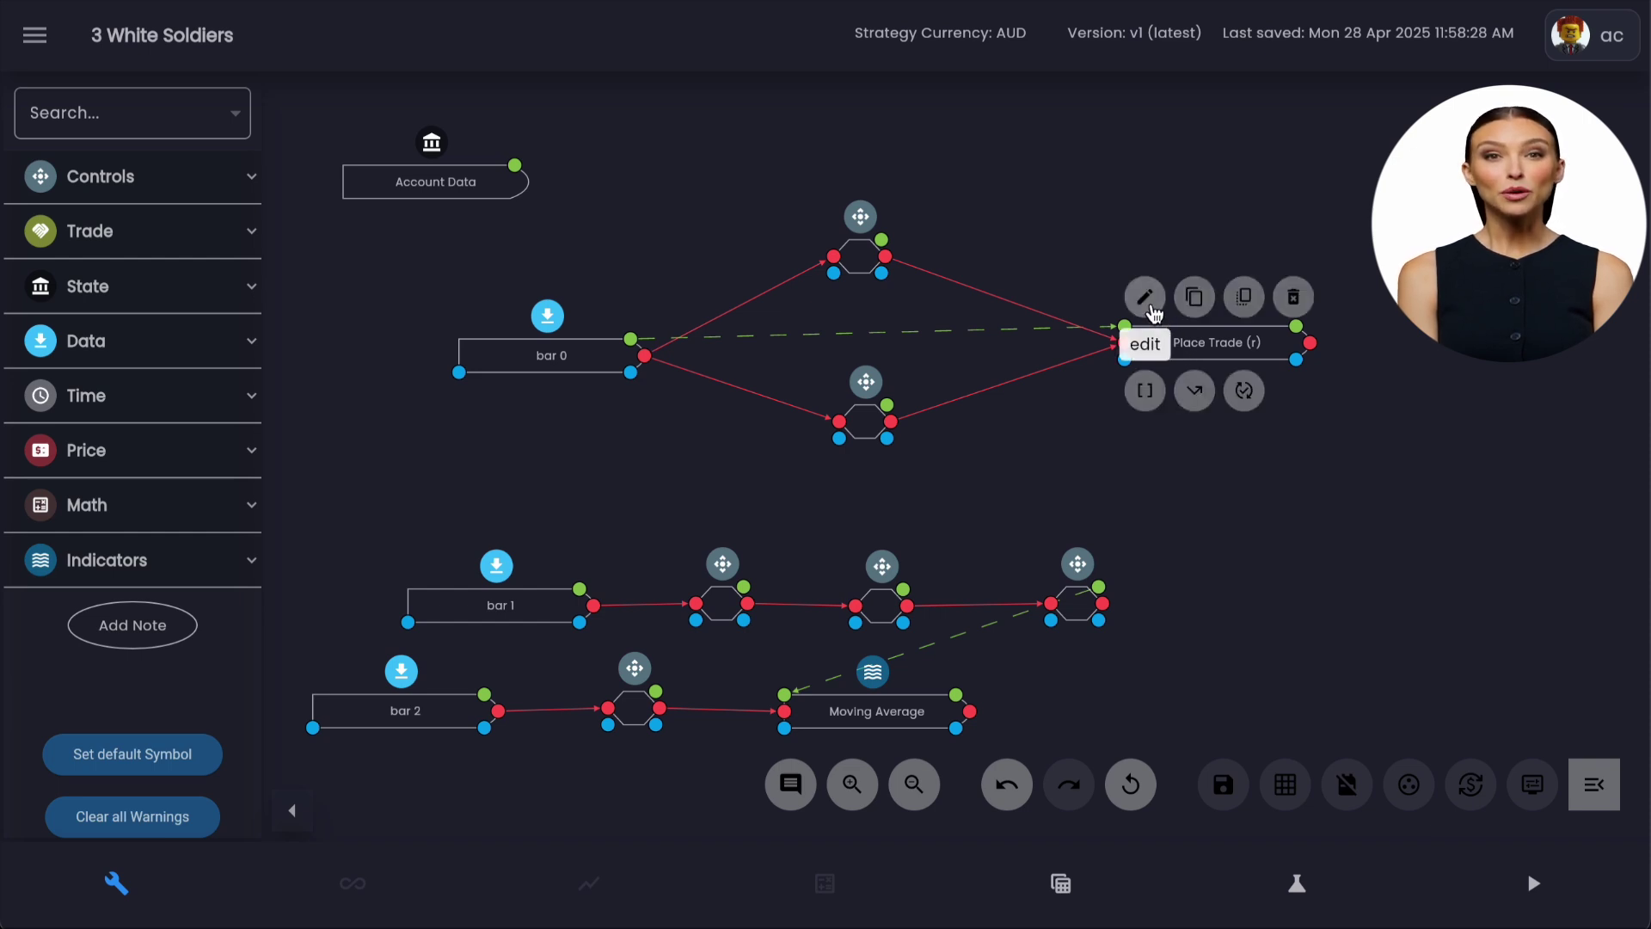
{"action": "left_click", "coordinate": [1145, 298]}
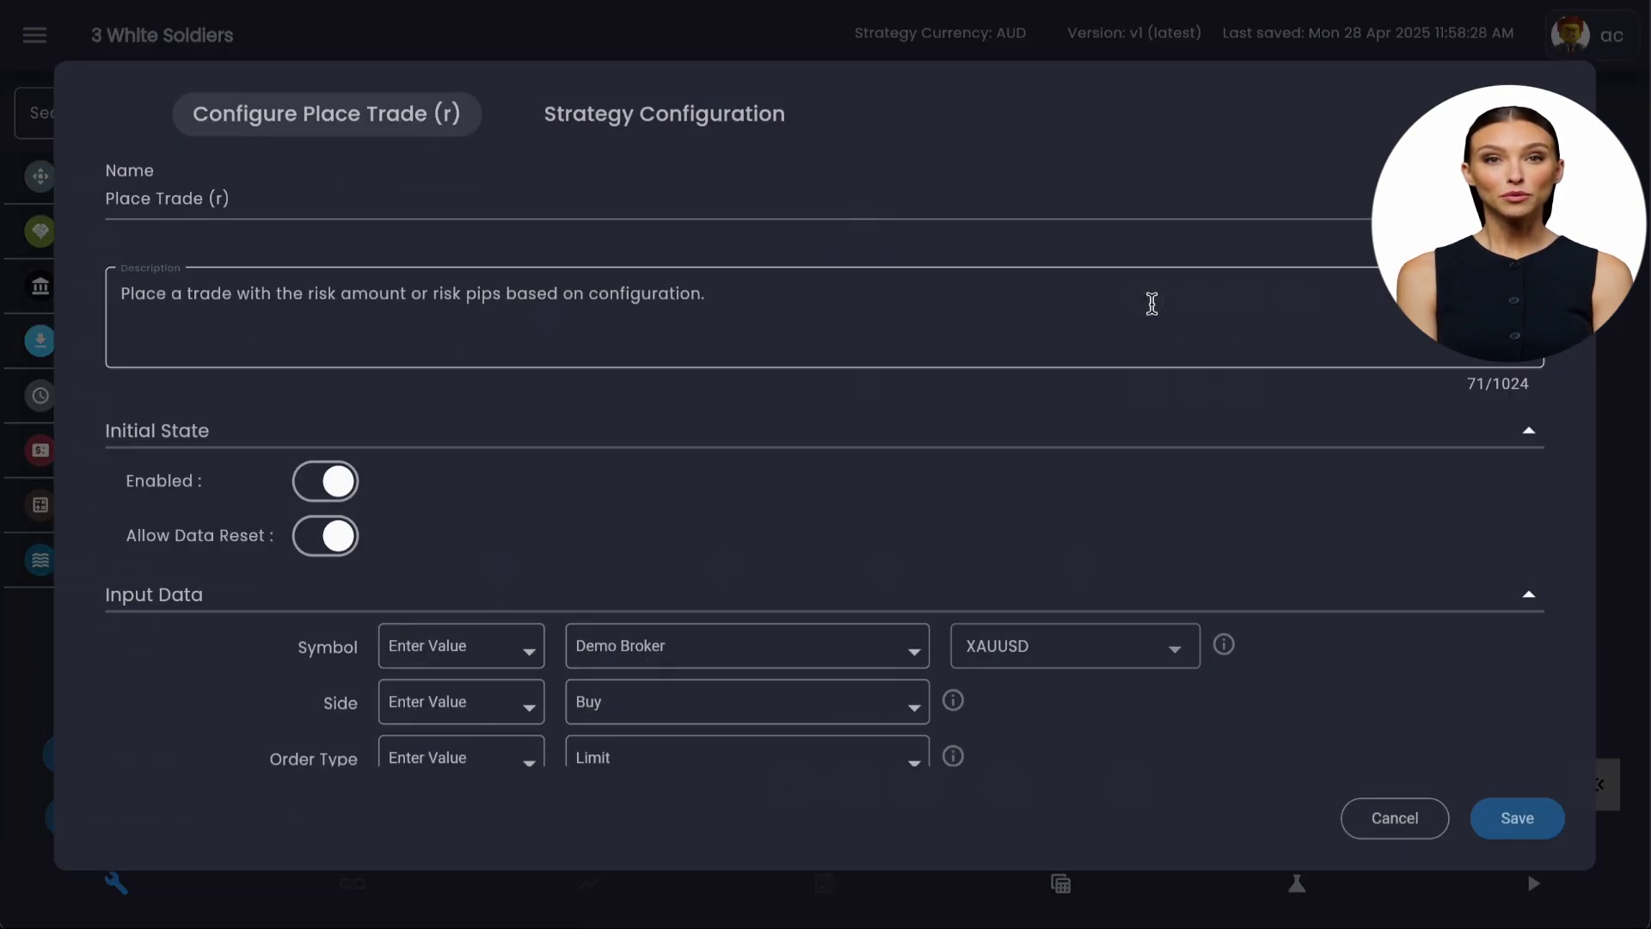
{"action": "left_click", "coordinate": [669, 421]}
{"action": "left_click", "coordinate": [659, 480]}
{"action": "scroll", "coordinate": [607, 507], "scroll_direction": "down", "scroll_amount": 2}
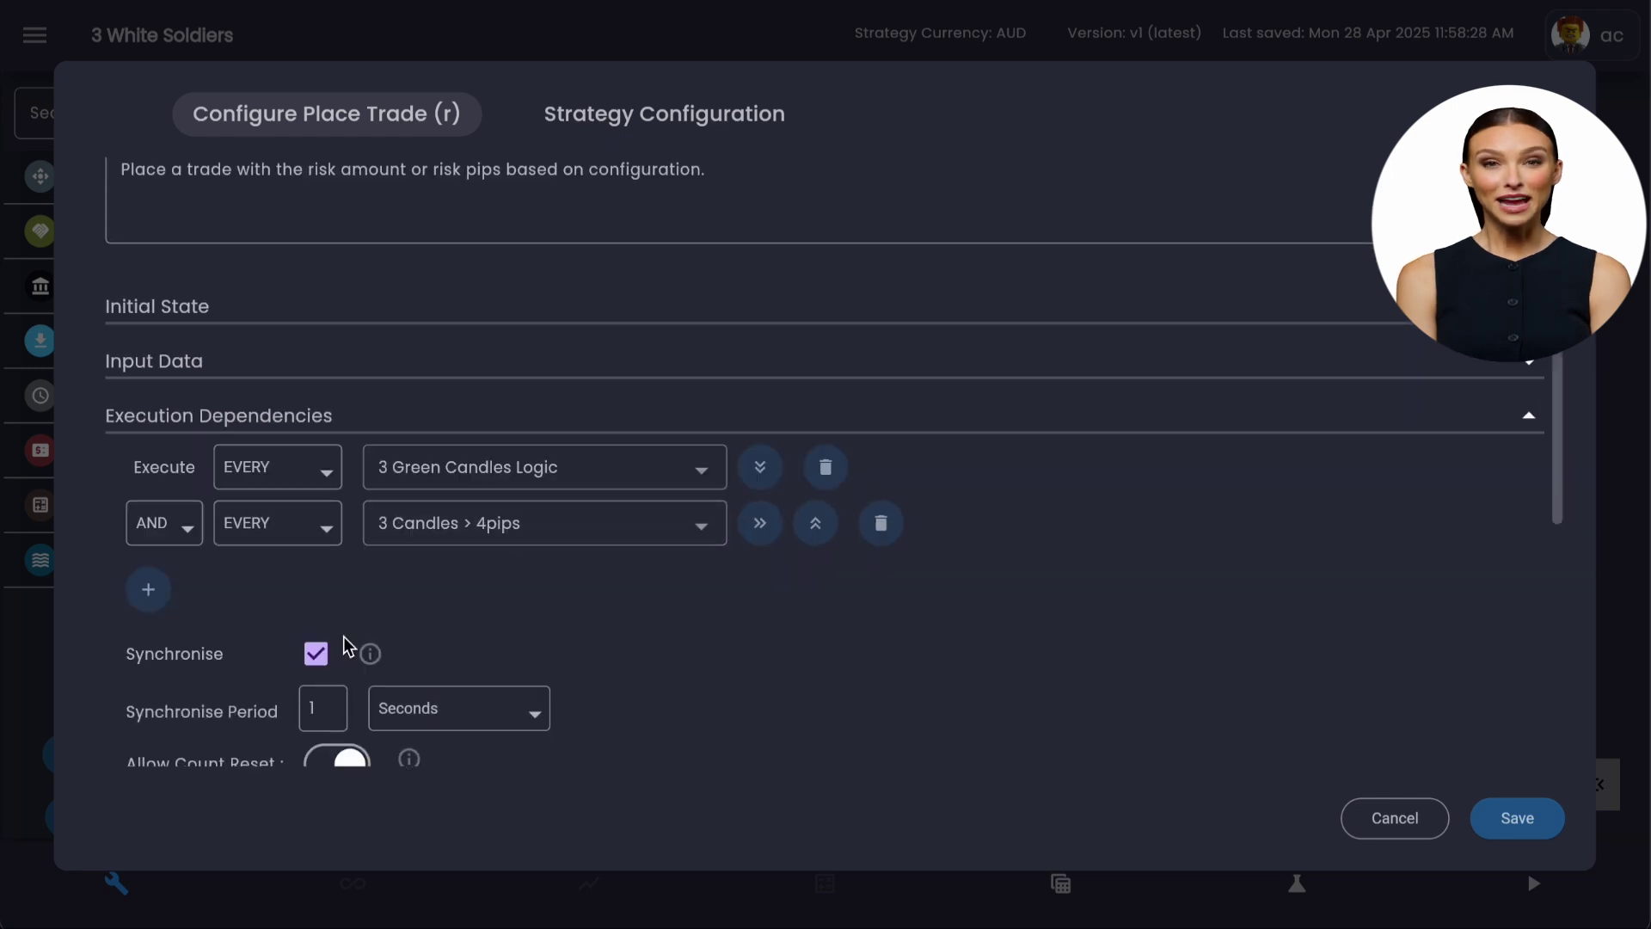
{"action": "scroll", "coordinate": [688, 602], "scroll_direction": "down", "scroll_amount": 1}
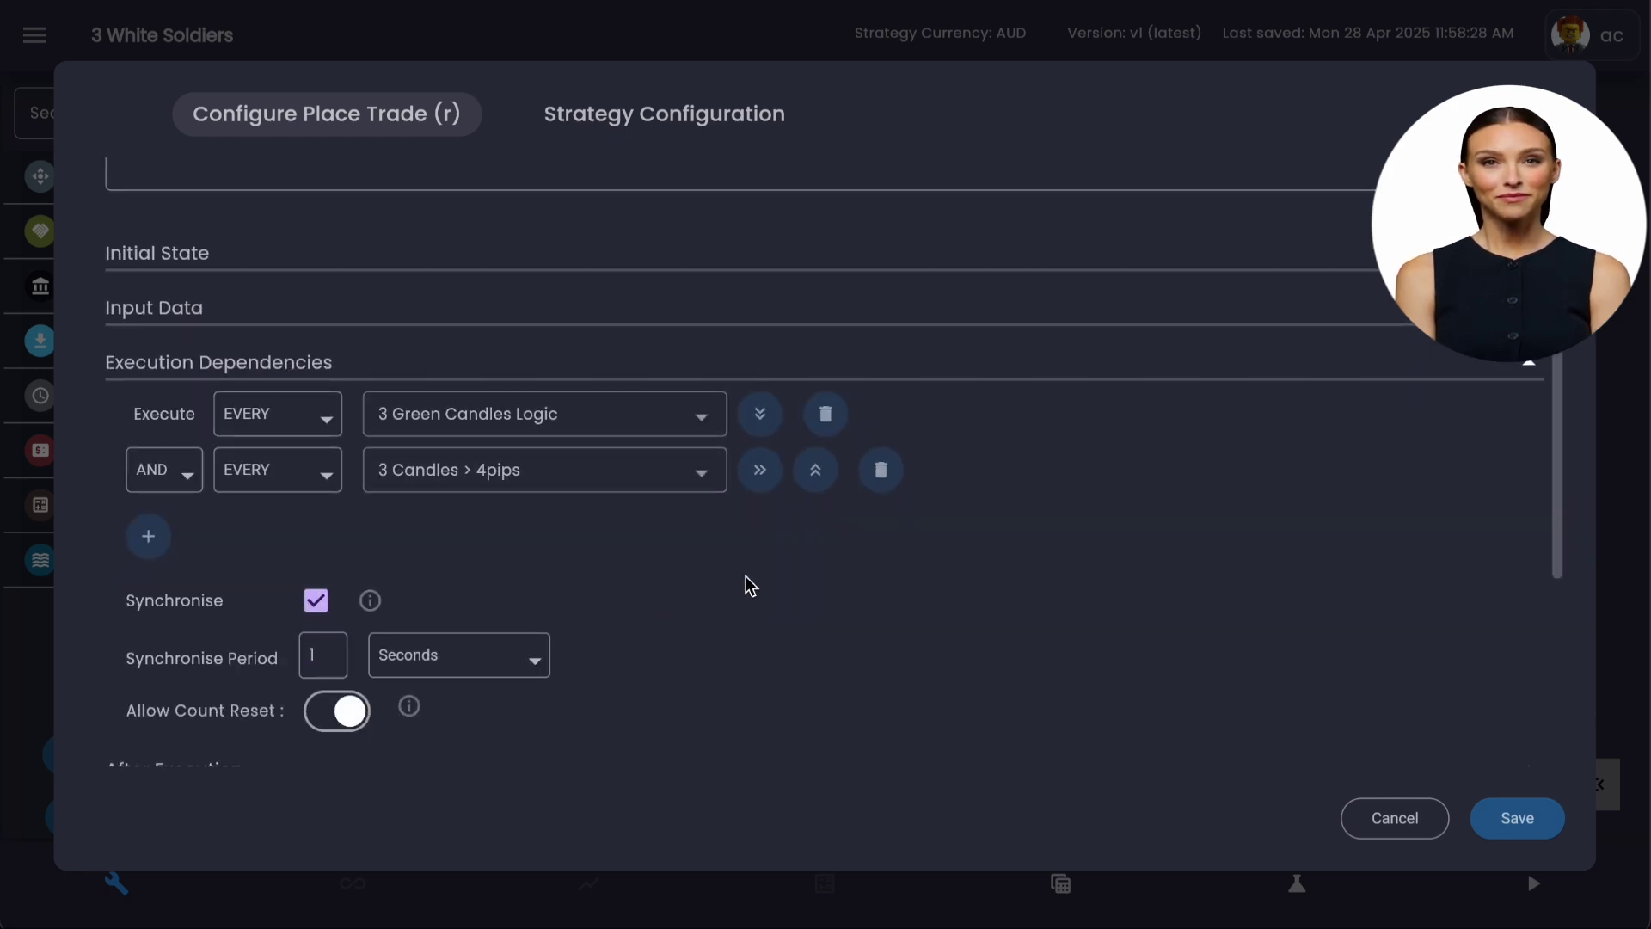
{"action": "left_click", "coordinate": [1437, 824]}
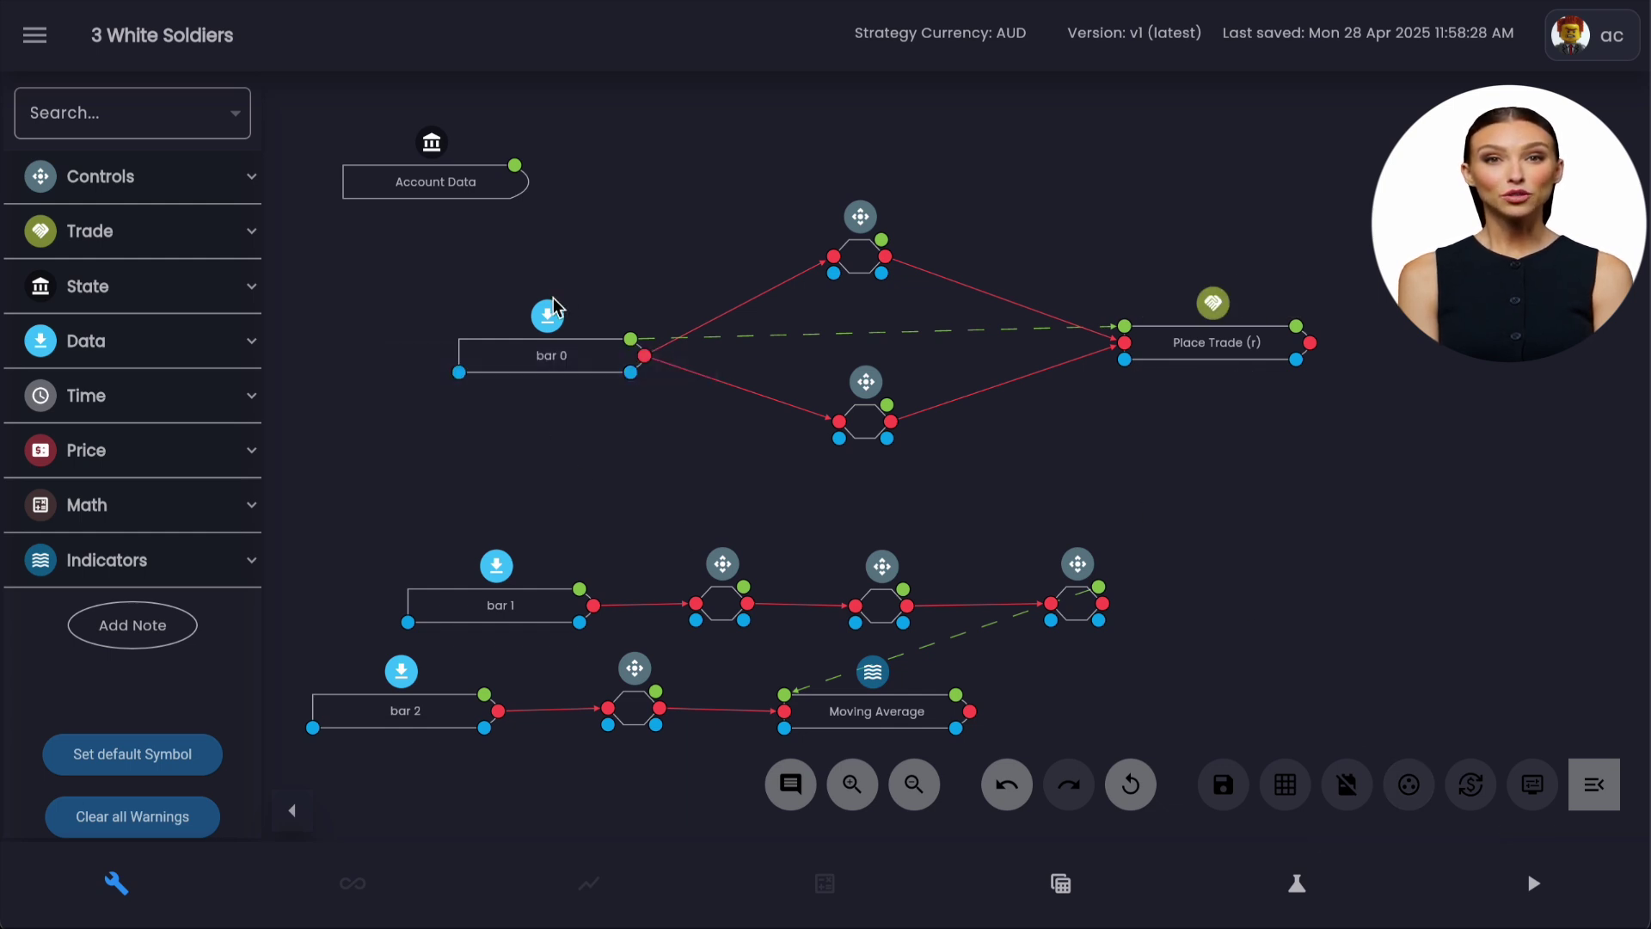
Examine the execution order numbers on the blocks linked after bar 0, bar 1 and bar 2
{"action": "mouse_move", "coordinate": [550, 320]}
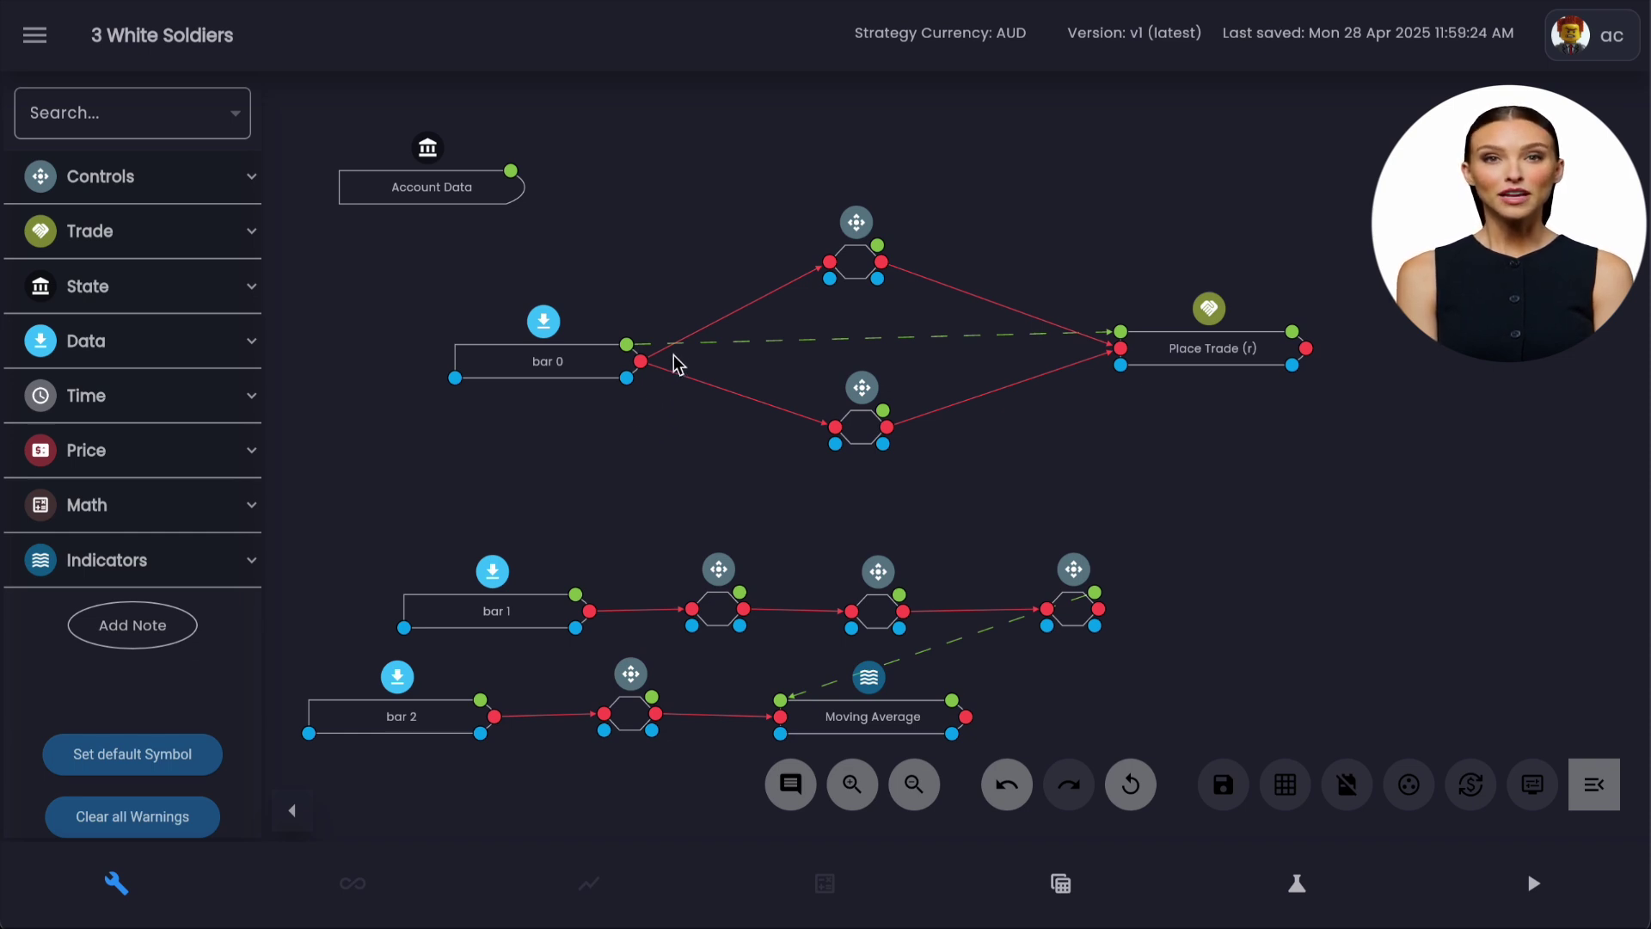
{"action": "left_click", "coordinate": [516, 379]}
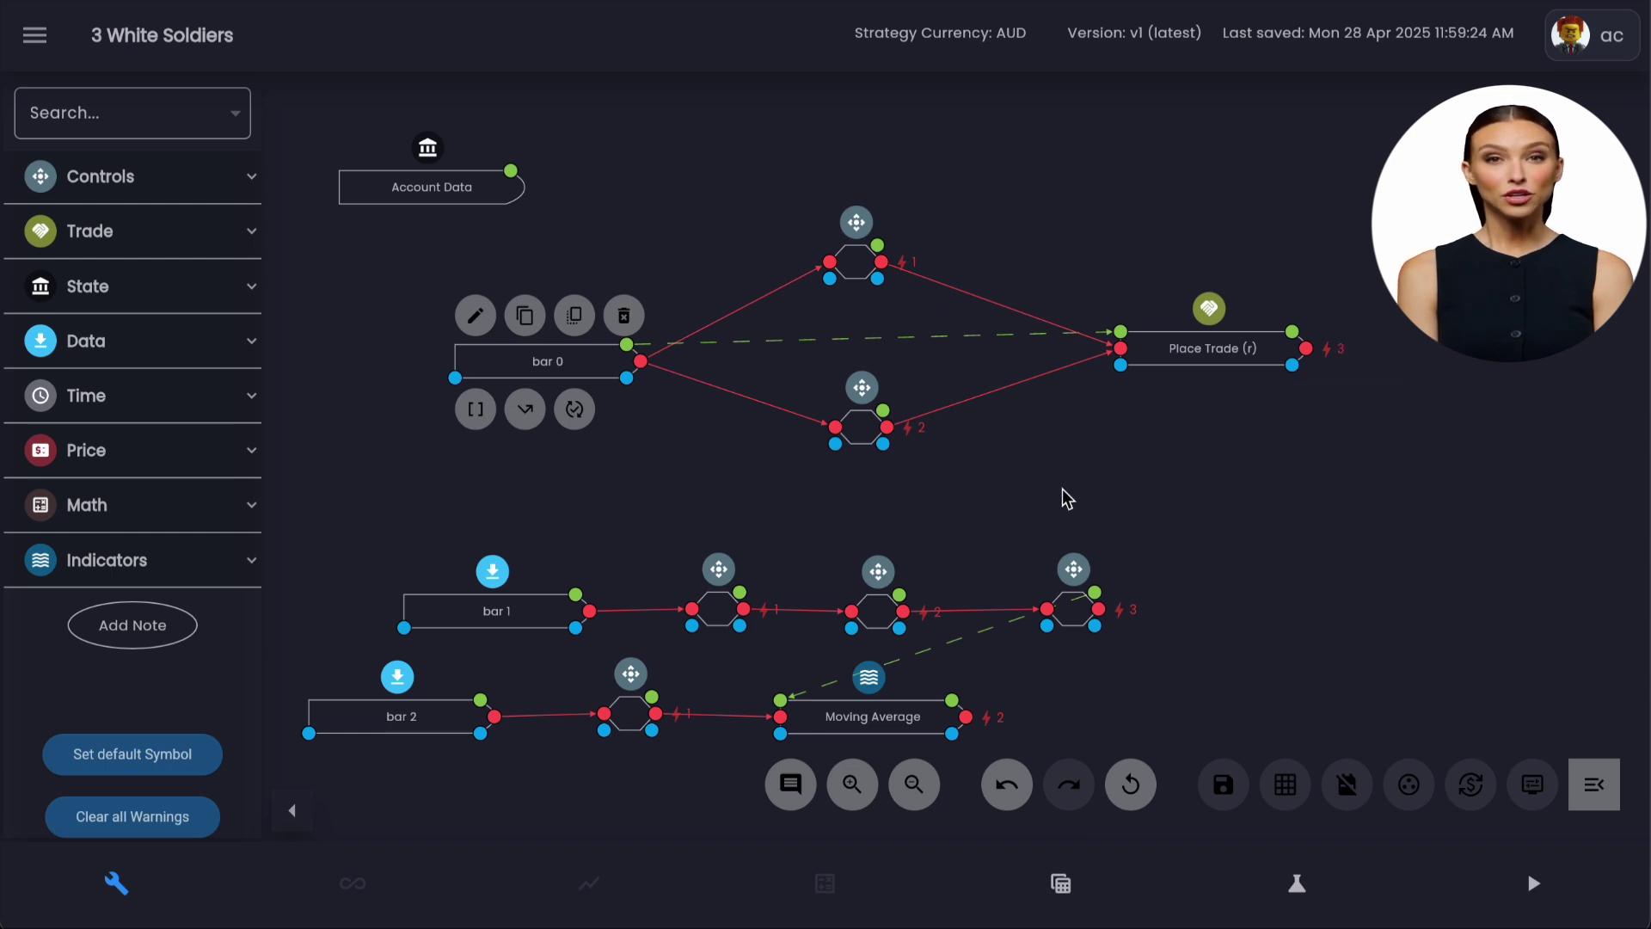
{"action": "left_click_drag", "start_coordinate": [1043, 516], "coordinate": [1106, 355]}
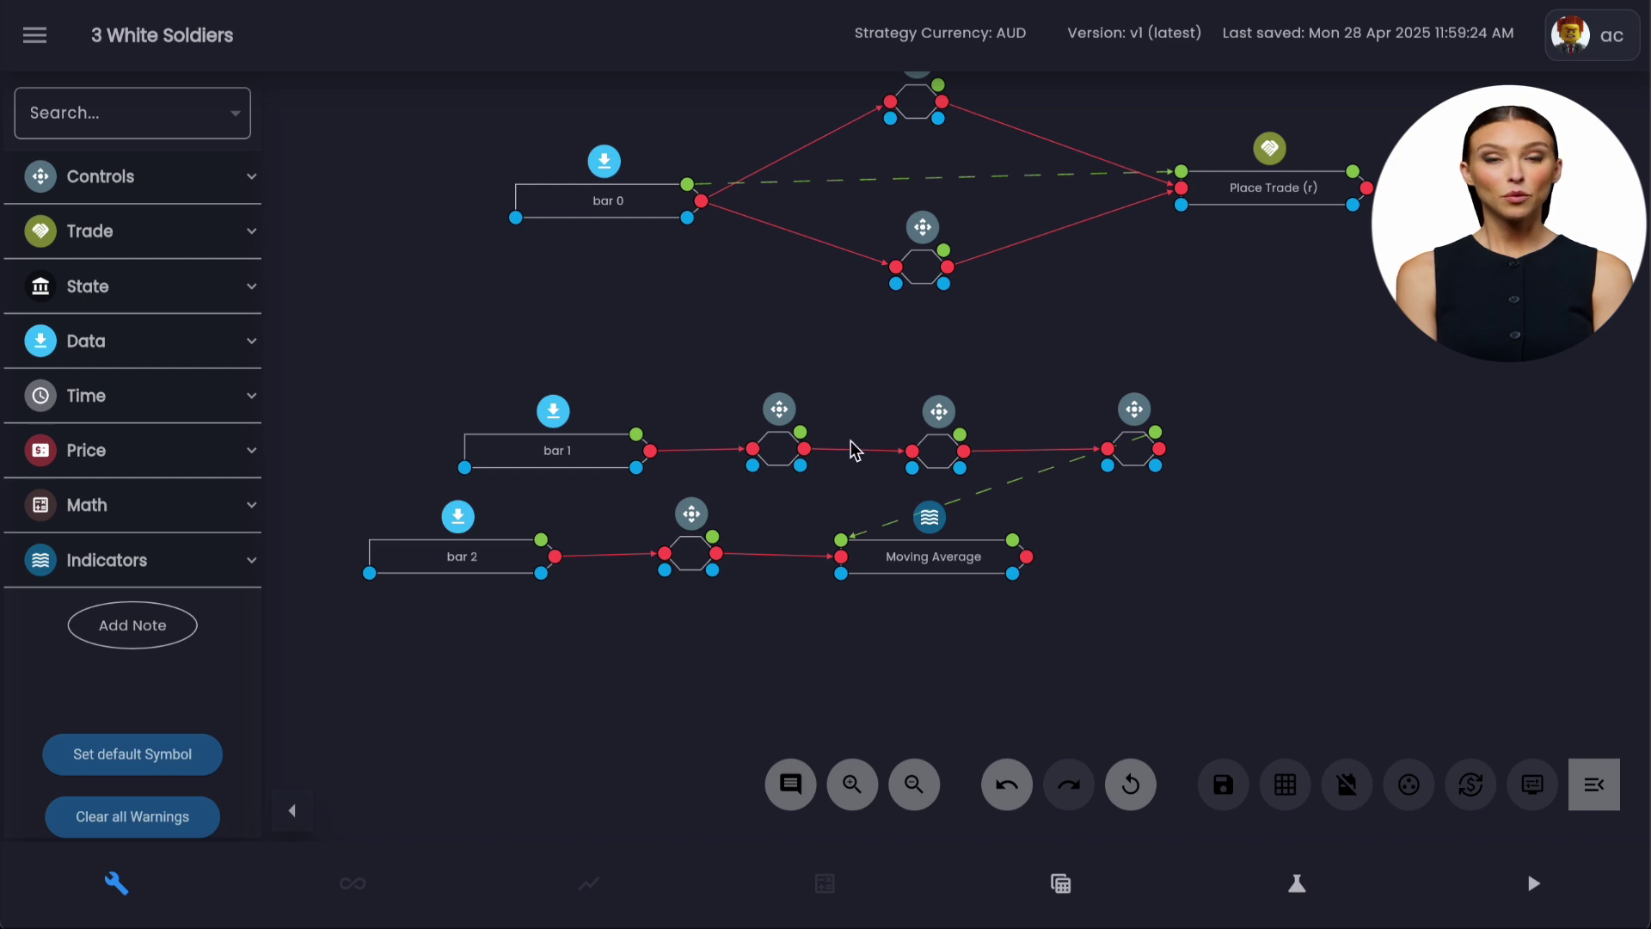
{"action": "left_click", "coordinate": [560, 466]}
{"action": "scroll", "coordinate": [818, 649], "scroll_direction": "up", "scroll_amount": 2}
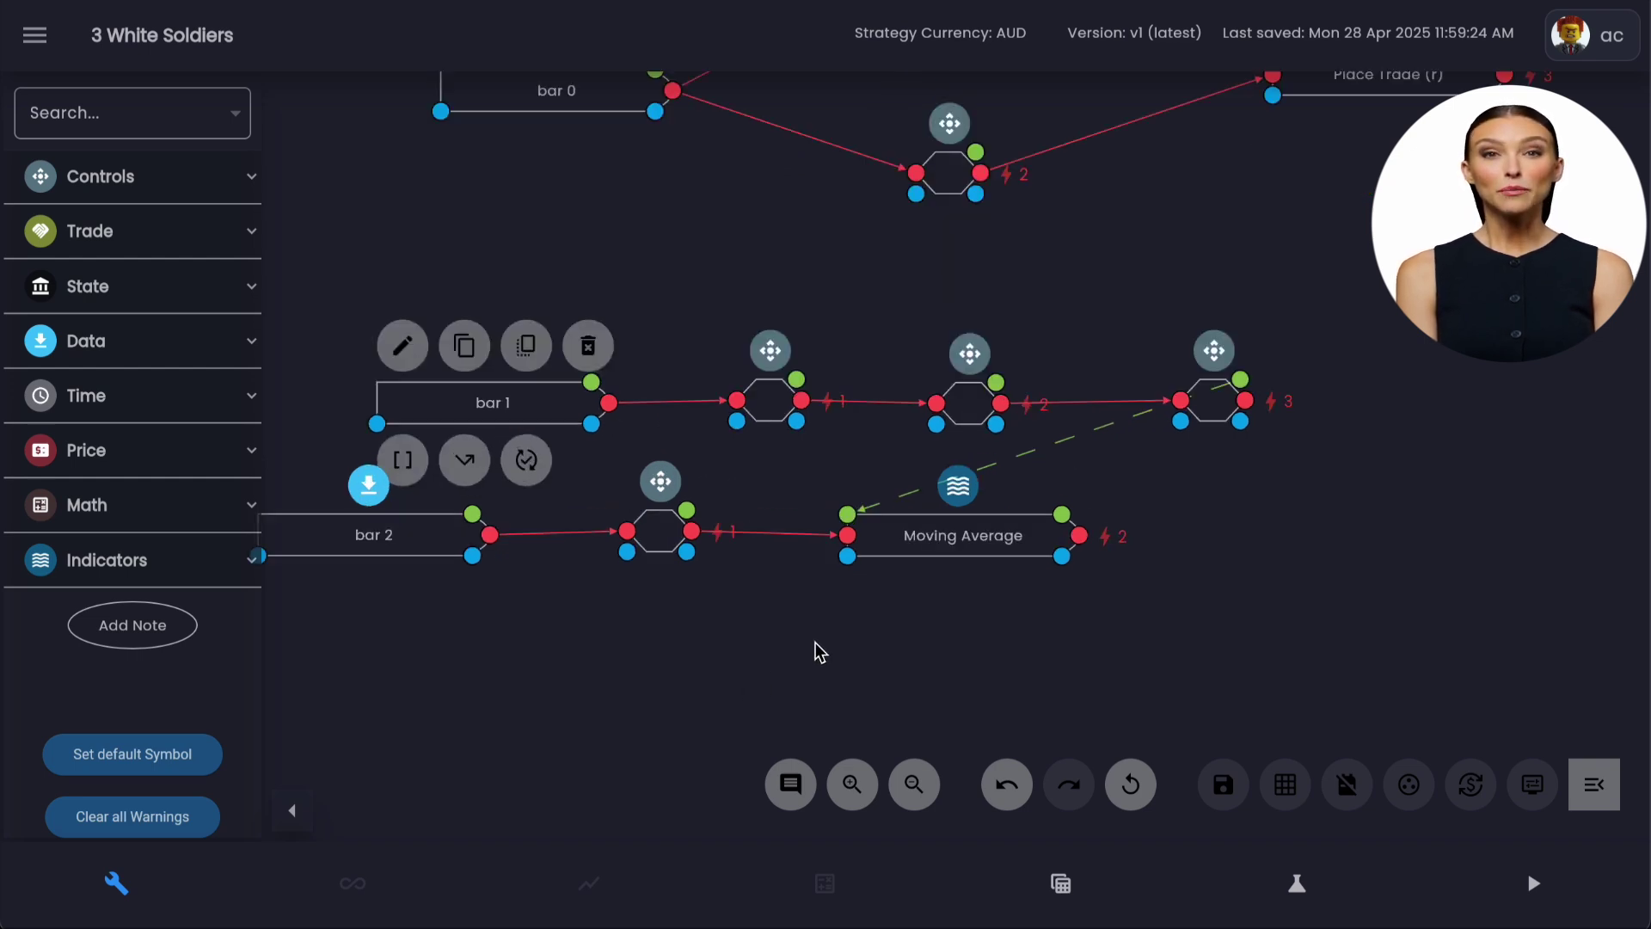